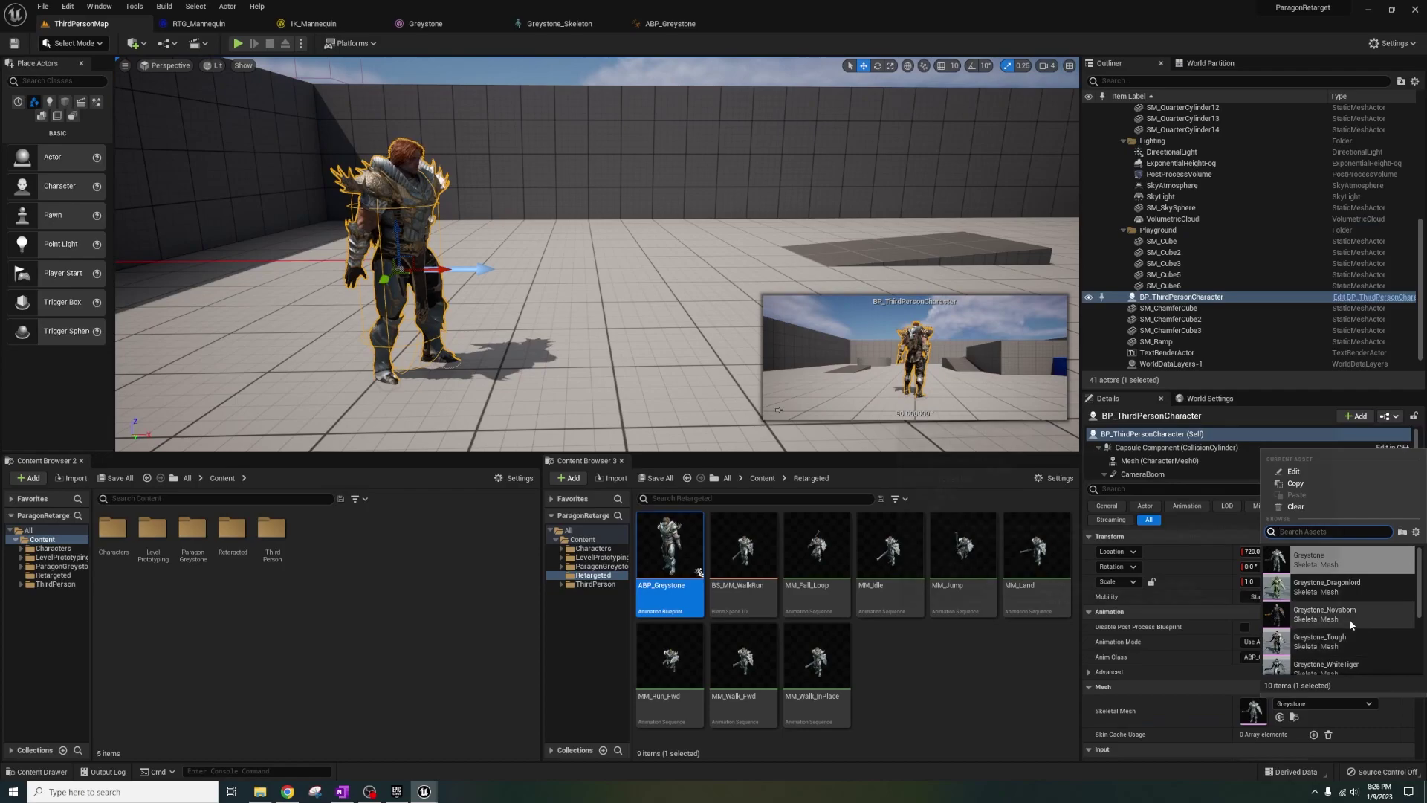
Step: Swap BP_ThirdPersonCharacter's skeletal mesh to Greystone_Novaborn and then Greystone_Tough, play-testing the level with each
{"action": "left_click", "coordinate": [1350, 619]}
{"action": "key", "text": "alt+p"}
{"action": "key", "text": "w"}
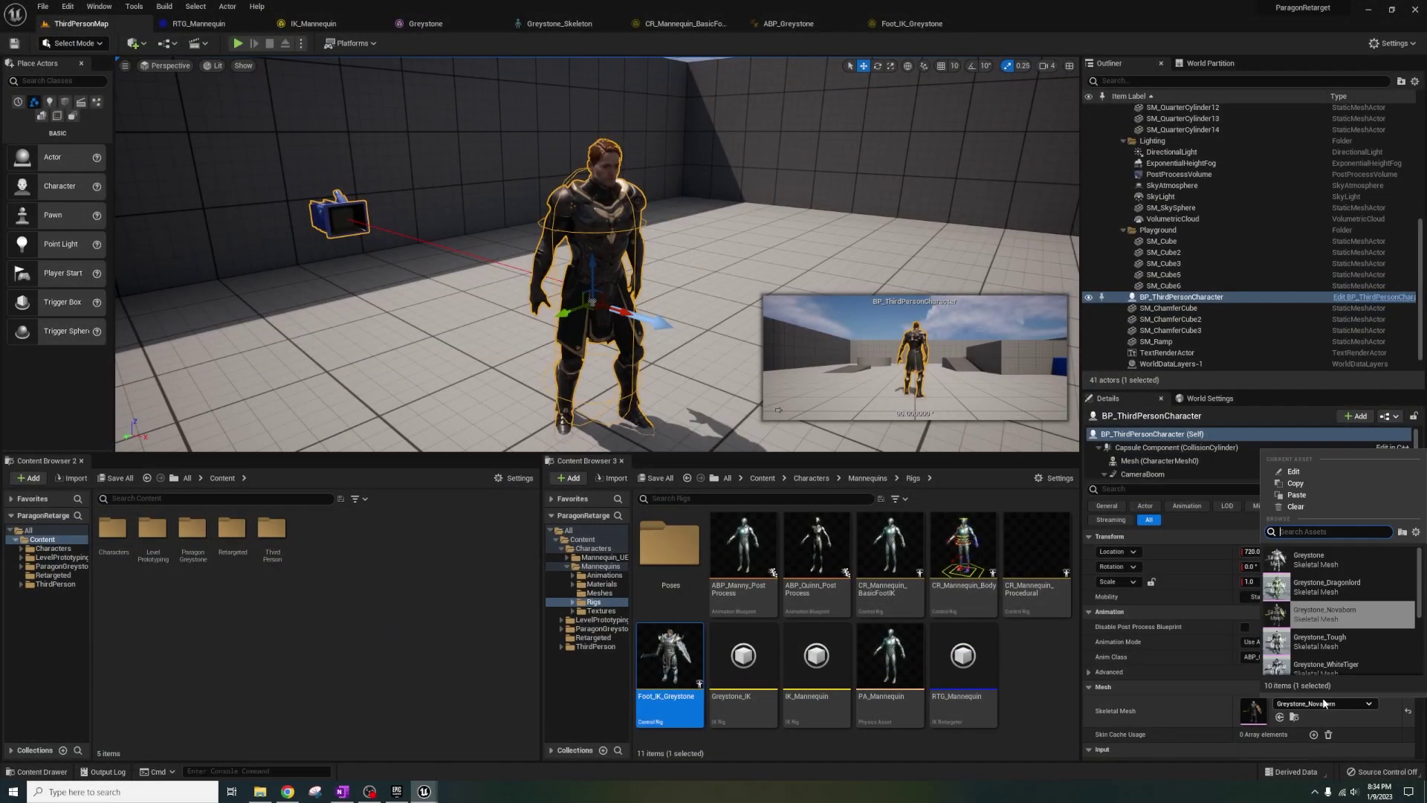
{"action": "left_click", "coordinate": [1323, 648]}
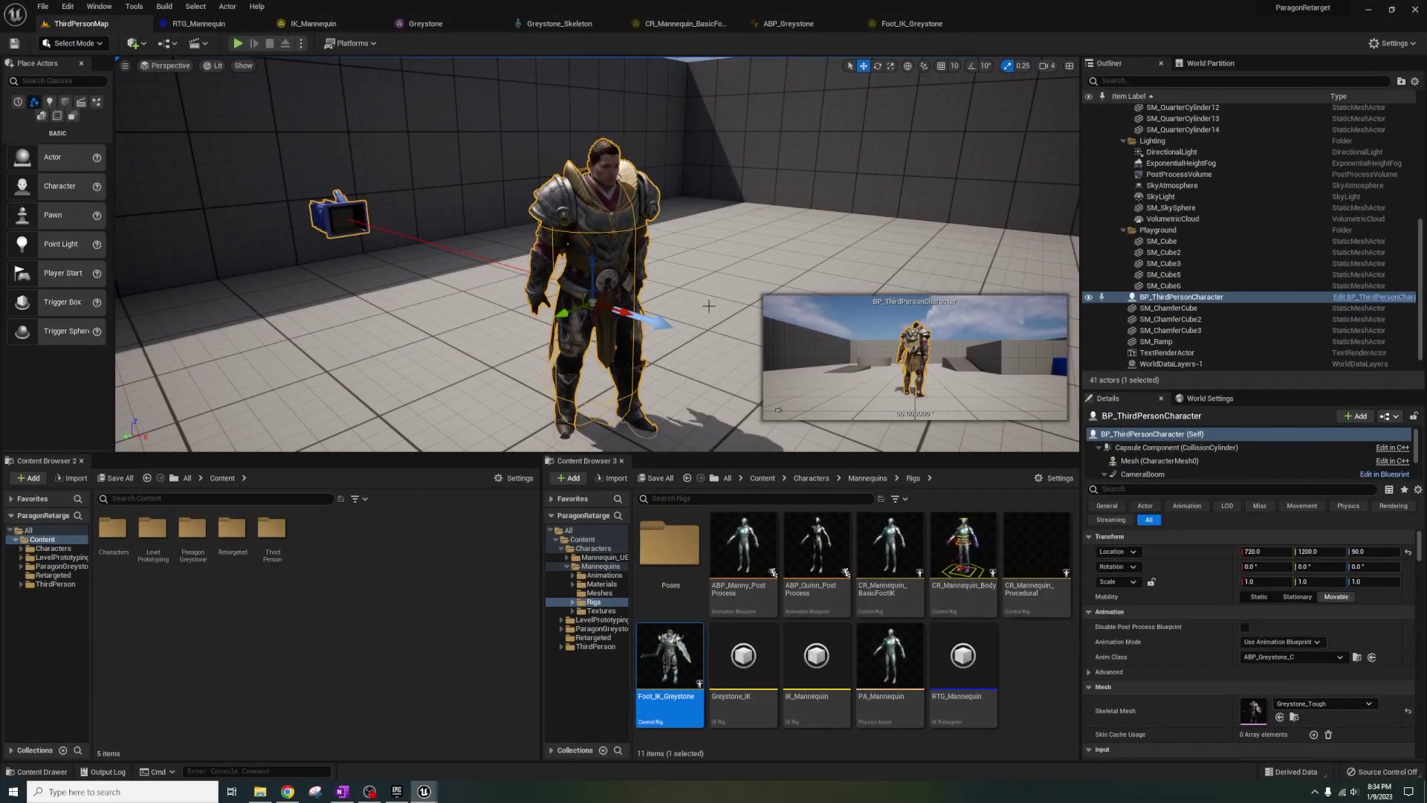
{"action": "key", "text": "alt+p"}
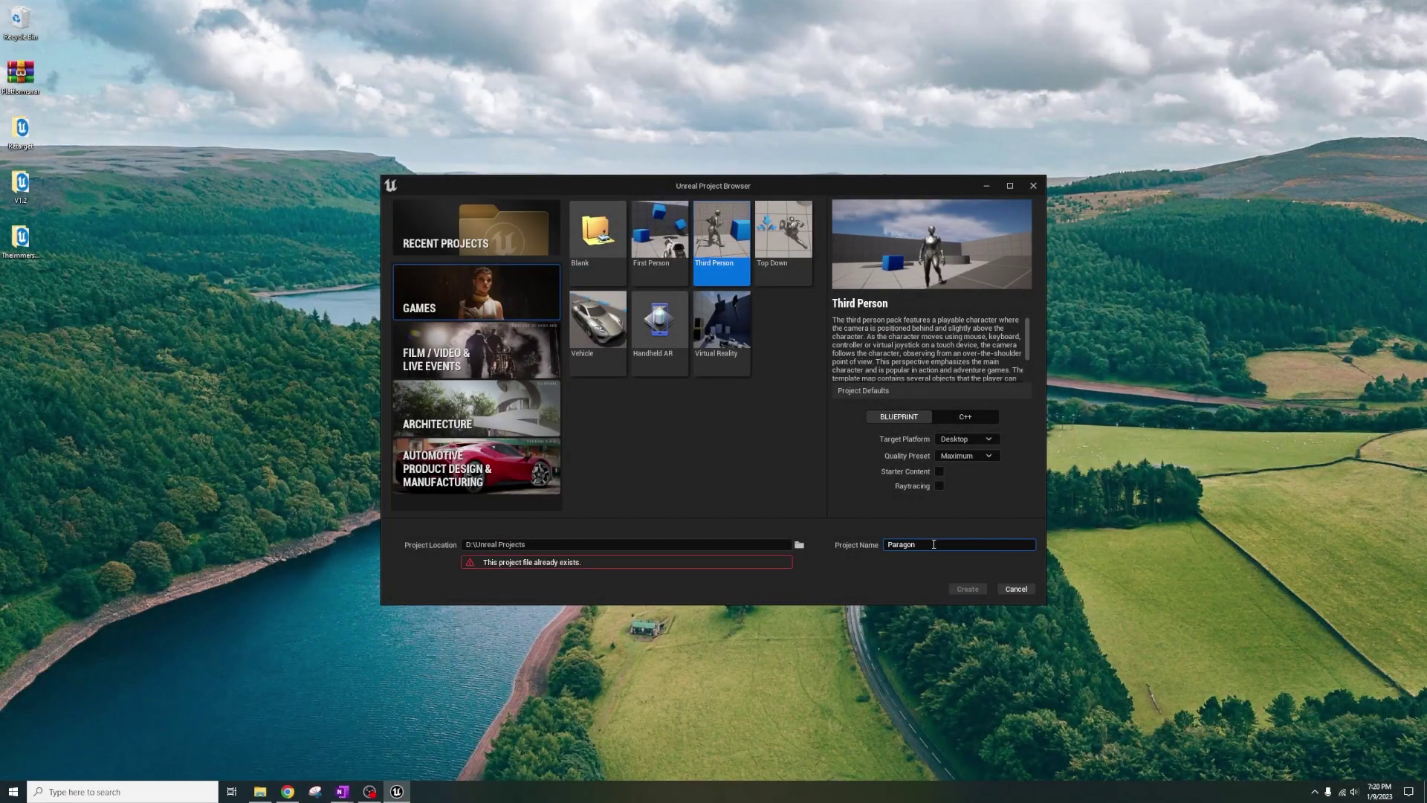
Step: Create the ParagonRetarget project from the Third Person Blueprint template
{"action": "left_click", "coordinate": [967, 589]}
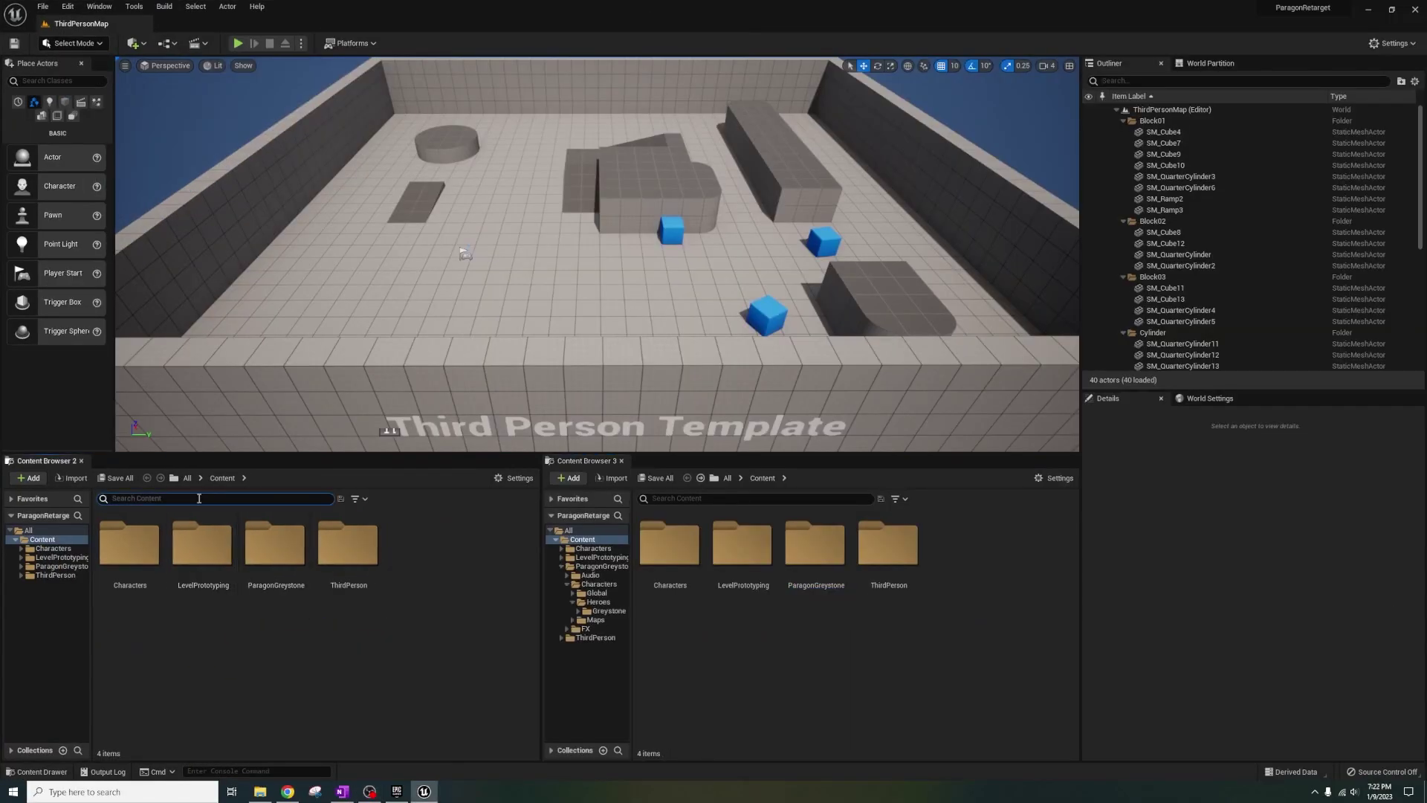
Step: Search the project content for "rtg" and open the RTG_Mannequin IK Retargeter
{"action": "left_click", "coordinate": [200, 500]}
{"action": "type", "text": "rtg"}
{"action": "left_click", "coordinate": [123, 572]}
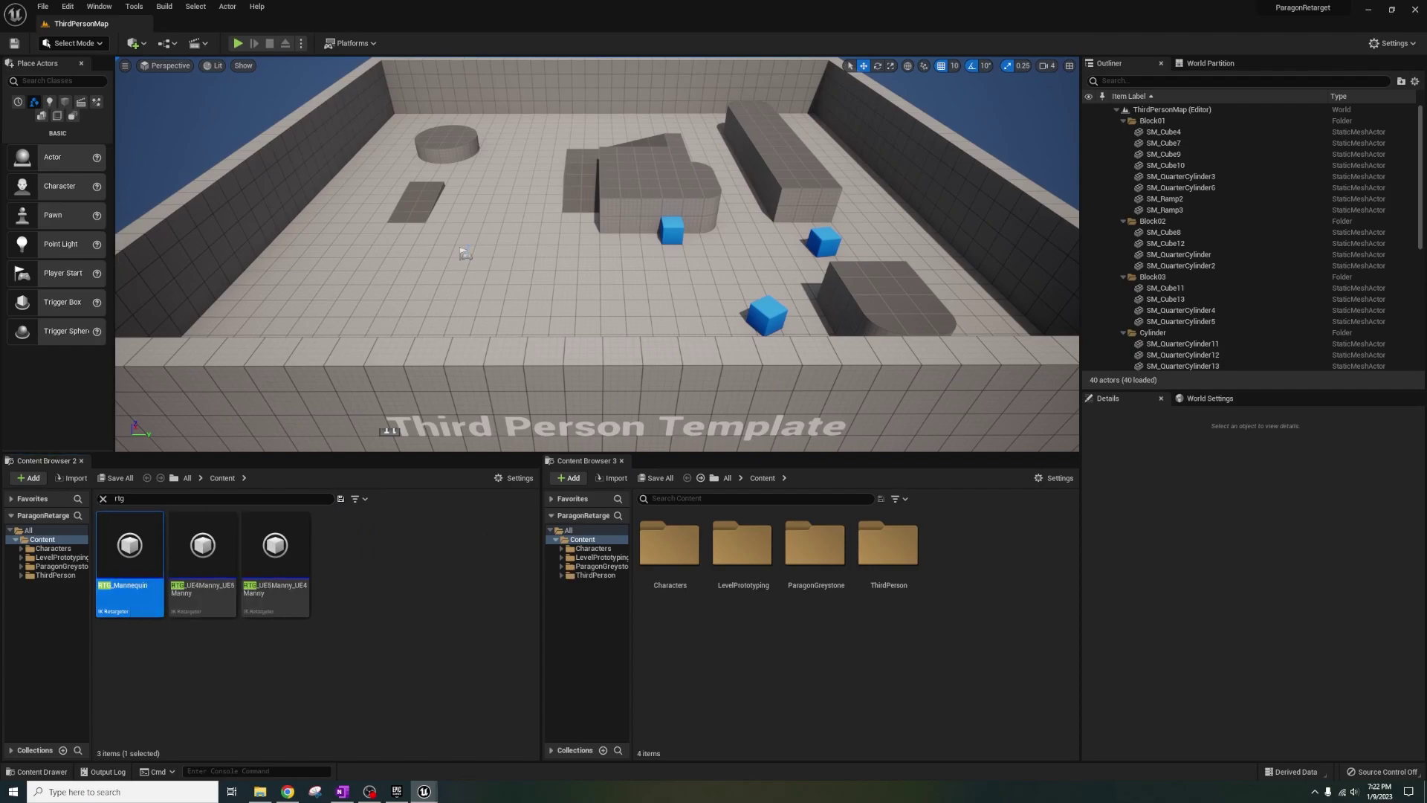
{"action": "double_click", "coordinate": [126, 573]}
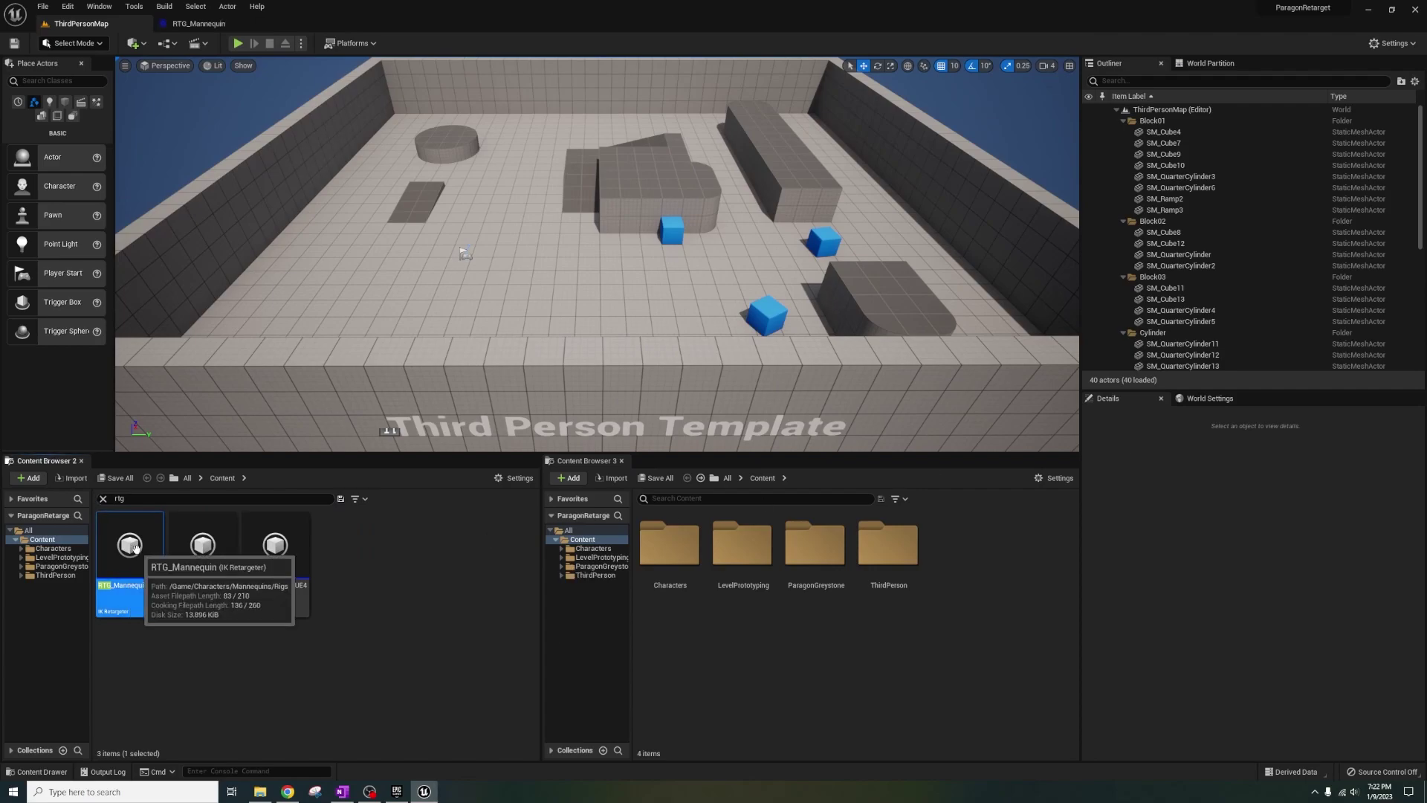
Step: Create an IK Rig from the Greystone skeletal mesh in the mannequin Rigs folder and name it Greystone_IK
{"action": "right_click", "coordinate": [435, 679]}
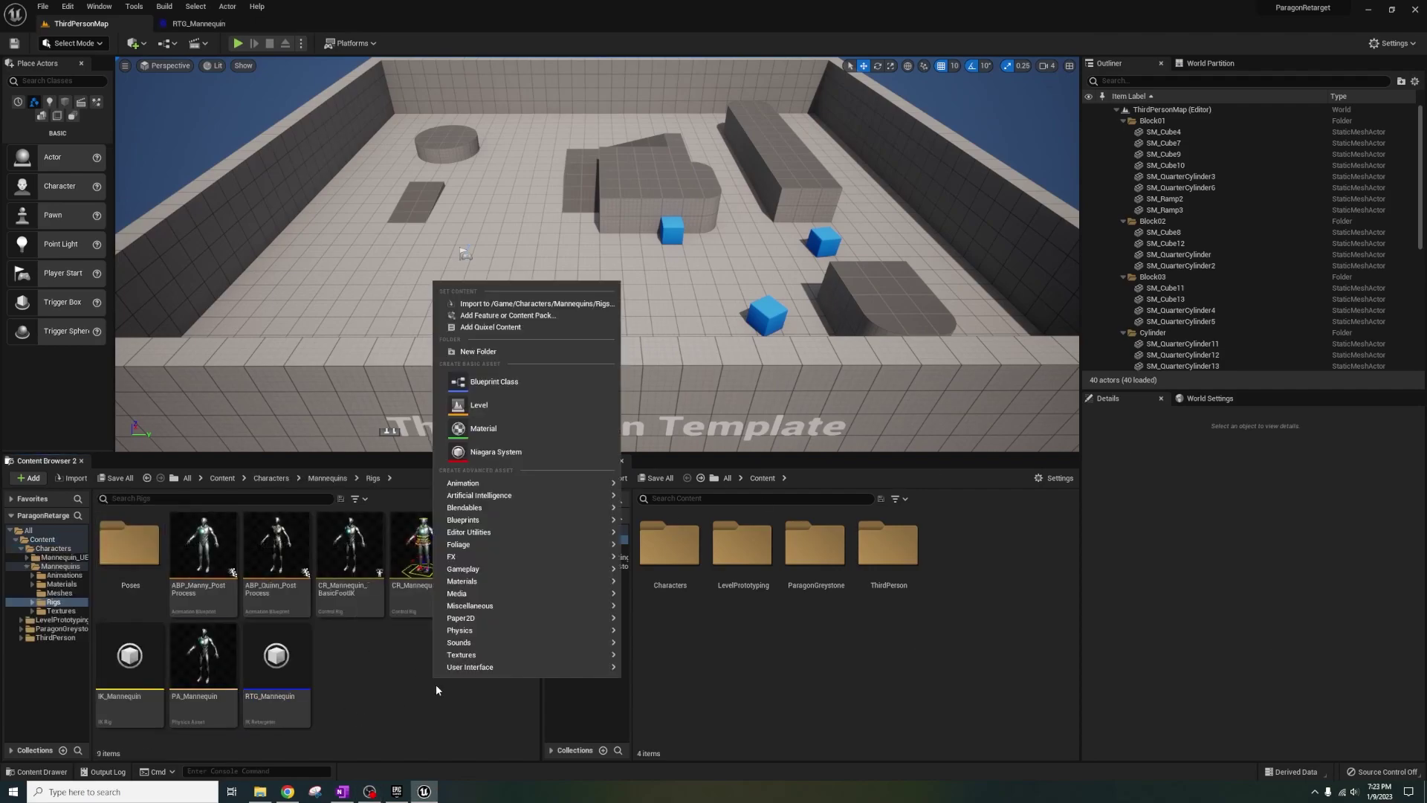
{"action": "mouse_move", "coordinate": [542, 482]}
{"action": "left_click", "coordinate": [717, 647]}
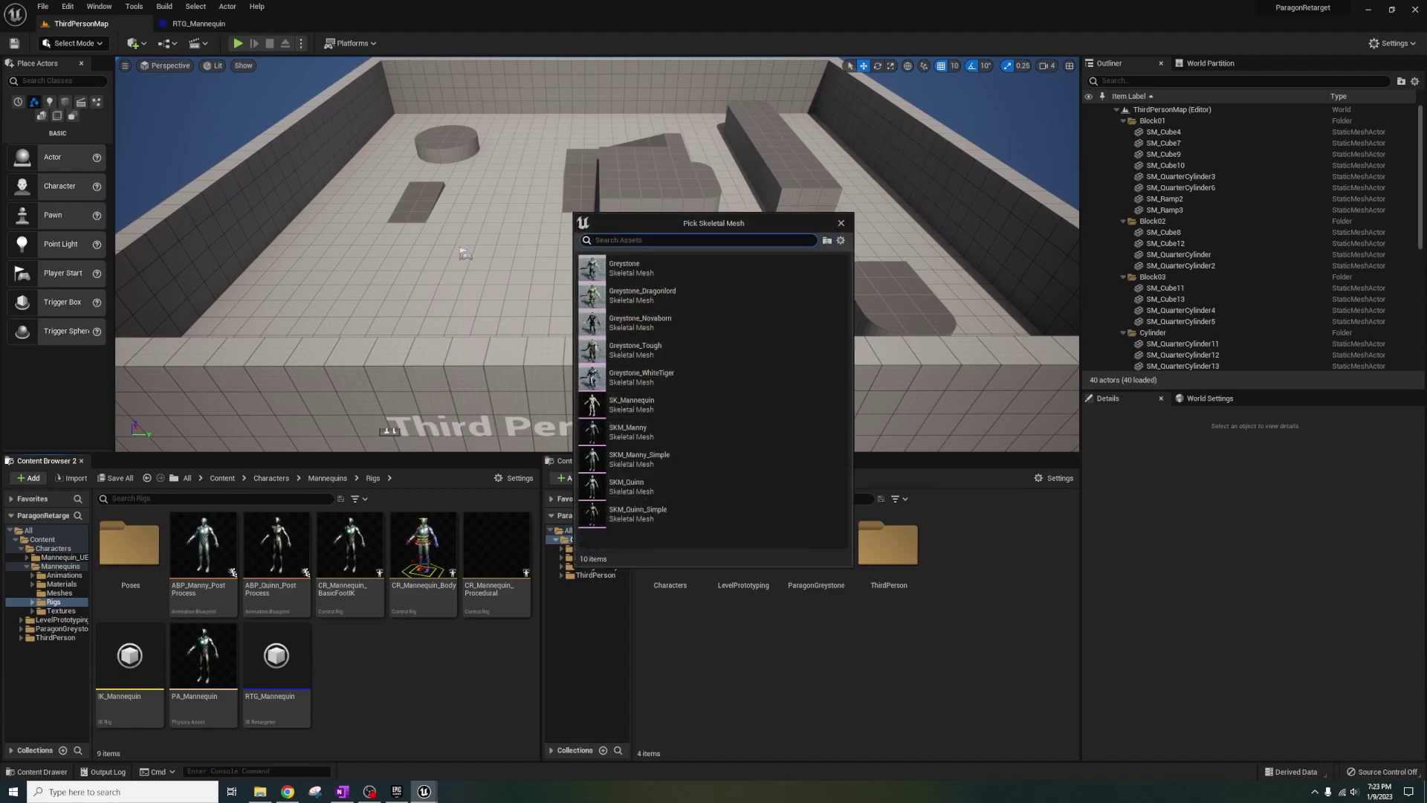
{"action": "left_click", "coordinate": [628, 268]}
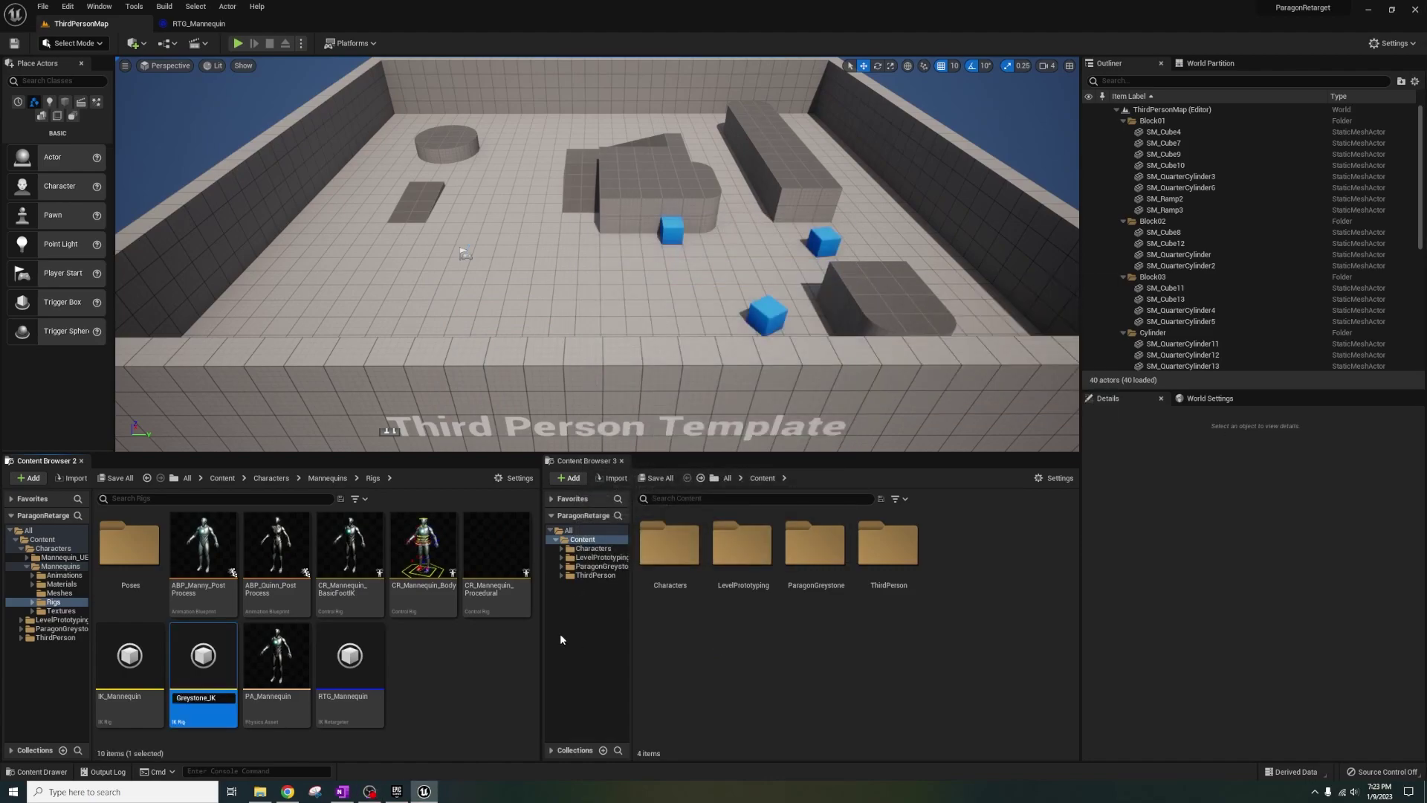
{"action": "key", "text": "Return"}
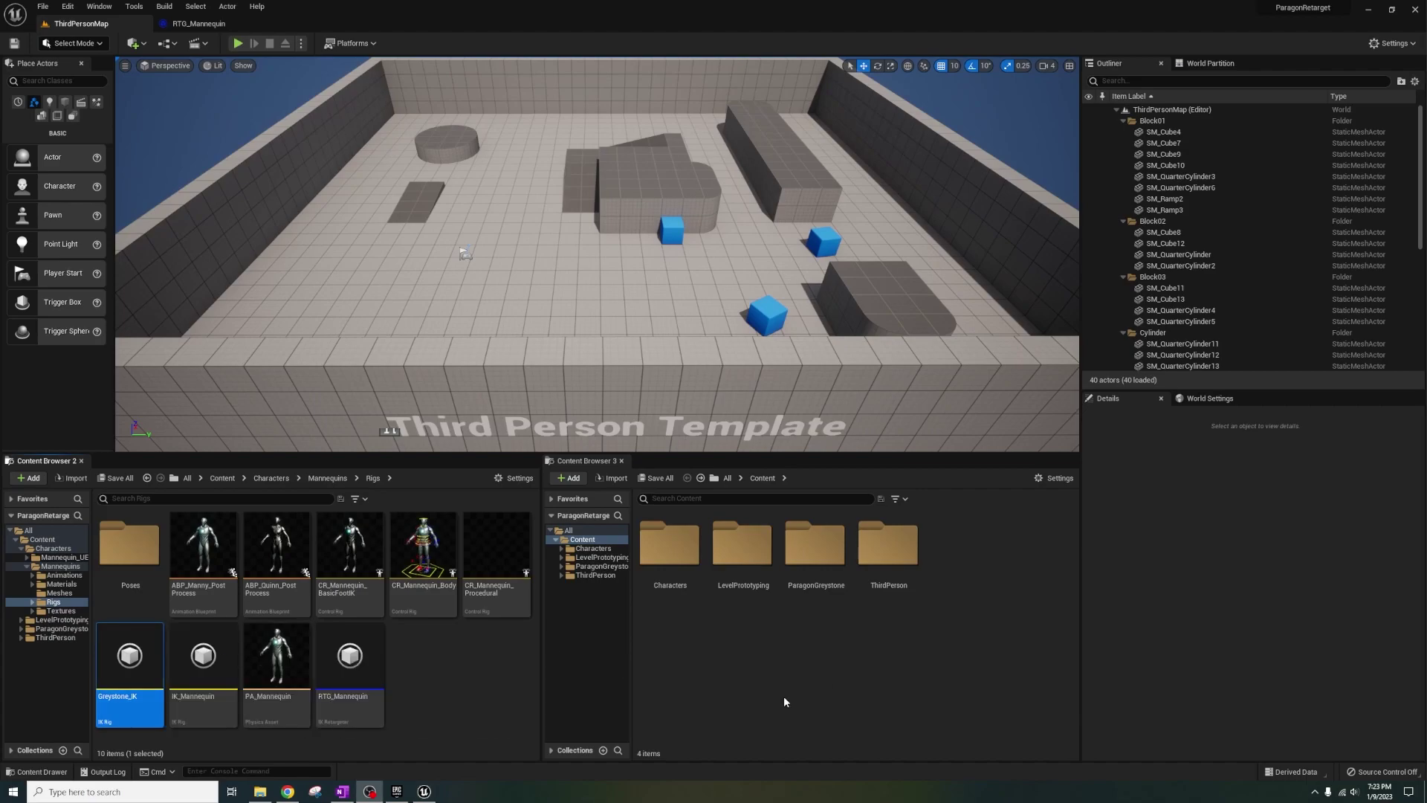
Step: Open the Greystone_IK rig and arrange its window side by side with the main editor window
{"action": "double_click", "coordinate": [131, 669]}
{"action": "key", "text": "super+Right"}
{"action": "left_click", "coordinate": [122, 171]}
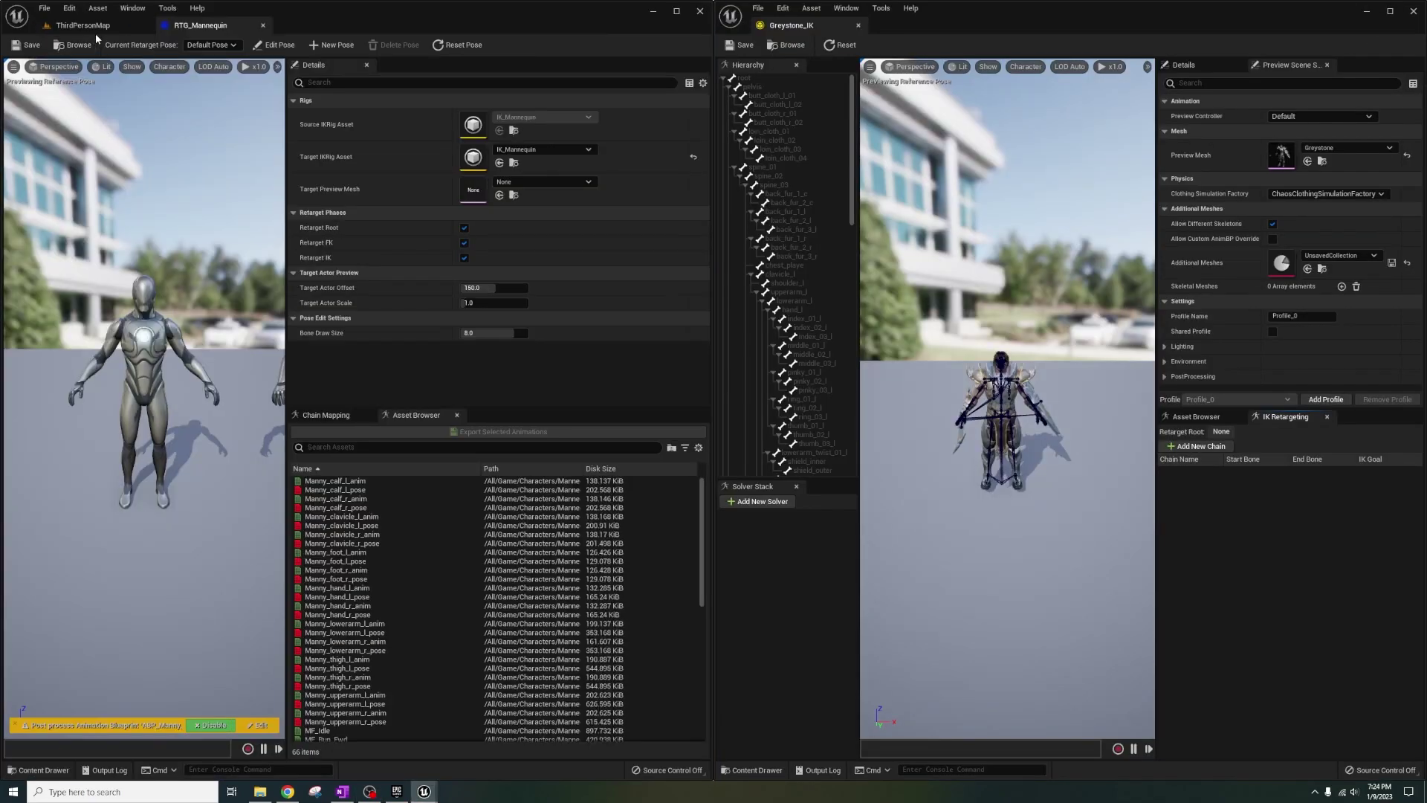
Step: Open the IK_Mannequin rig from the Rigs folder beside Greystone_IK
{"action": "left_click", "coordinate": [96, 31]}
{"action": "scroll", "coordinate": [210, 635], "scroll_direction": "down", "scroll_amount": 1}
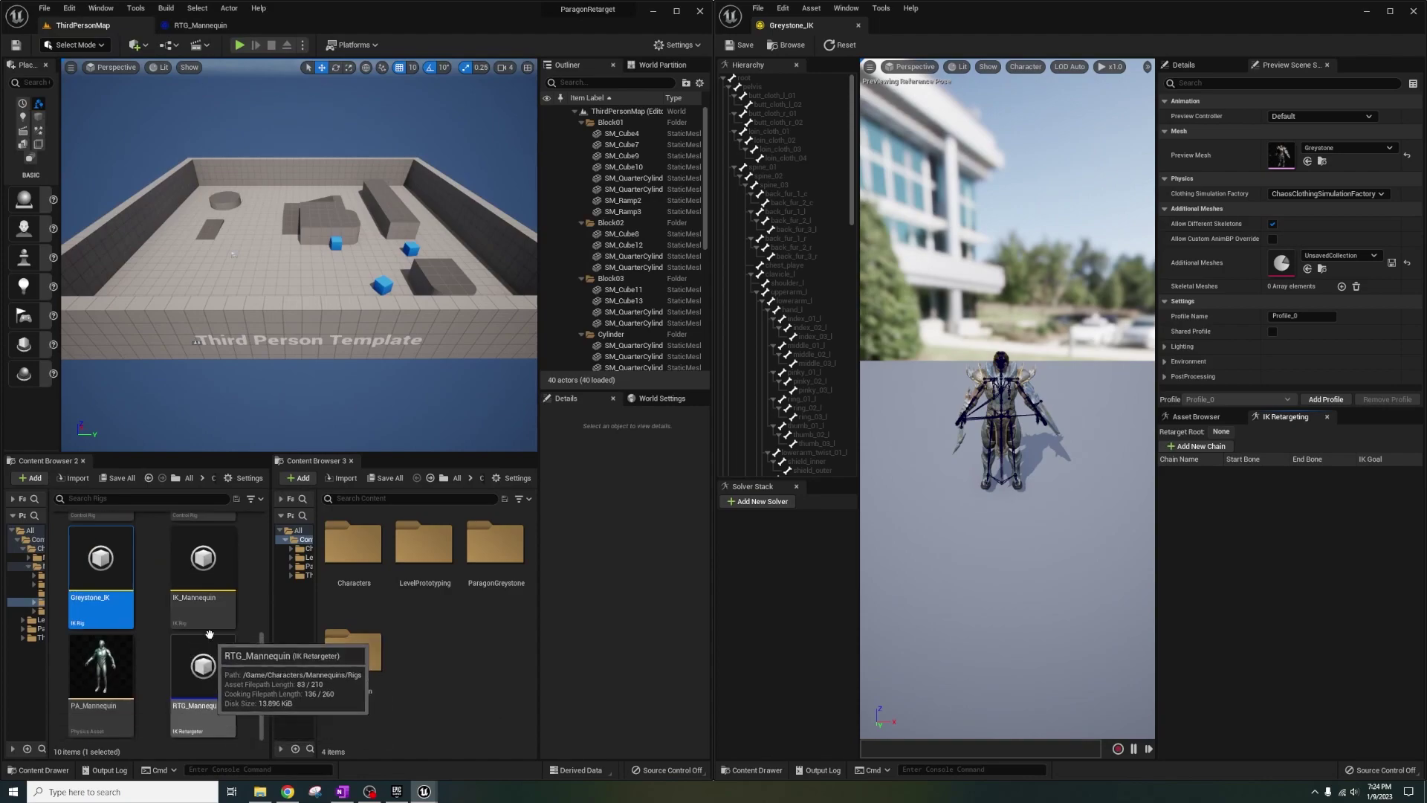
{"action": "double_click", "coordinate": [202, 565]}
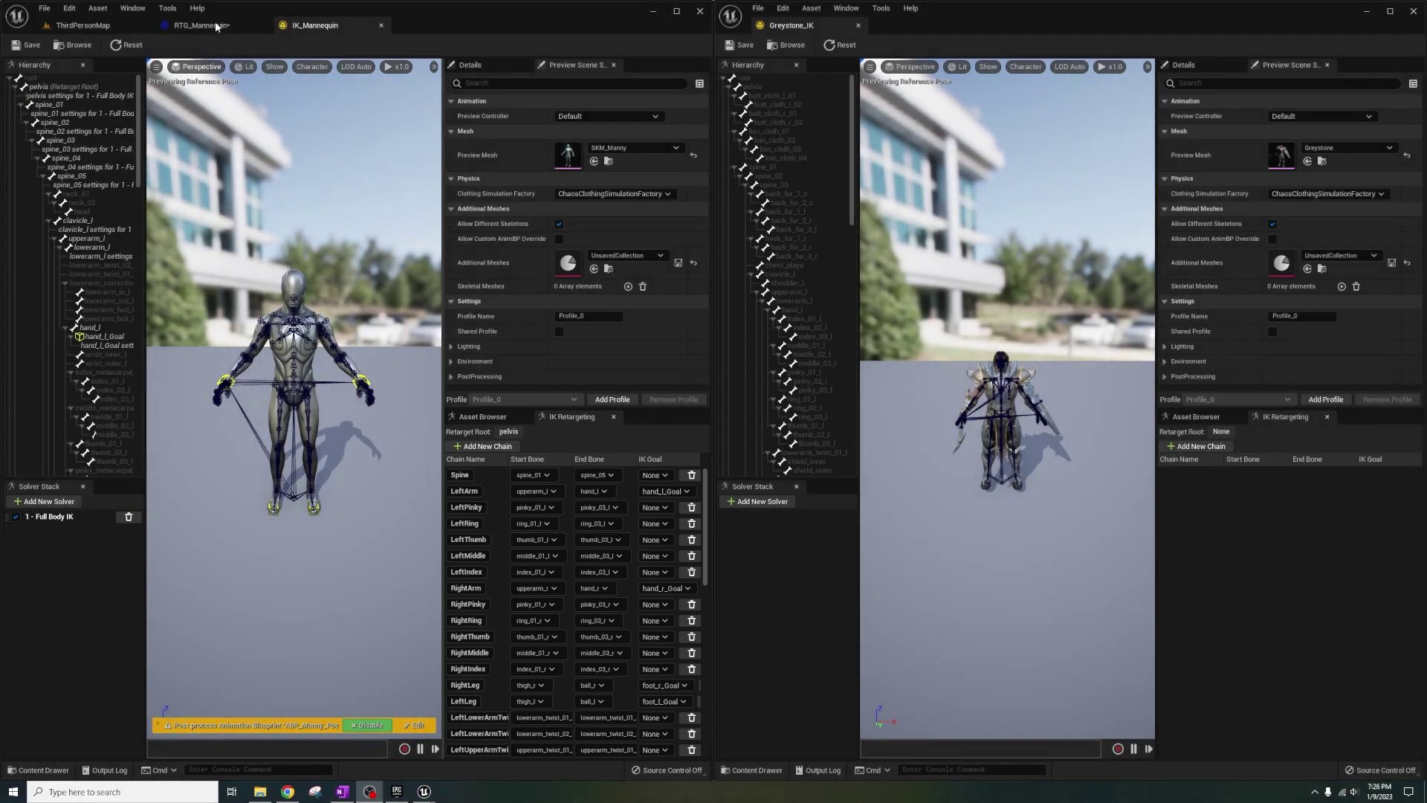
Step: Set the target IKRig asset of RTG_Mannequin to Greystone_IK and bring both characters into view
{"action": "left_click", "coordinate": [217, 26]}
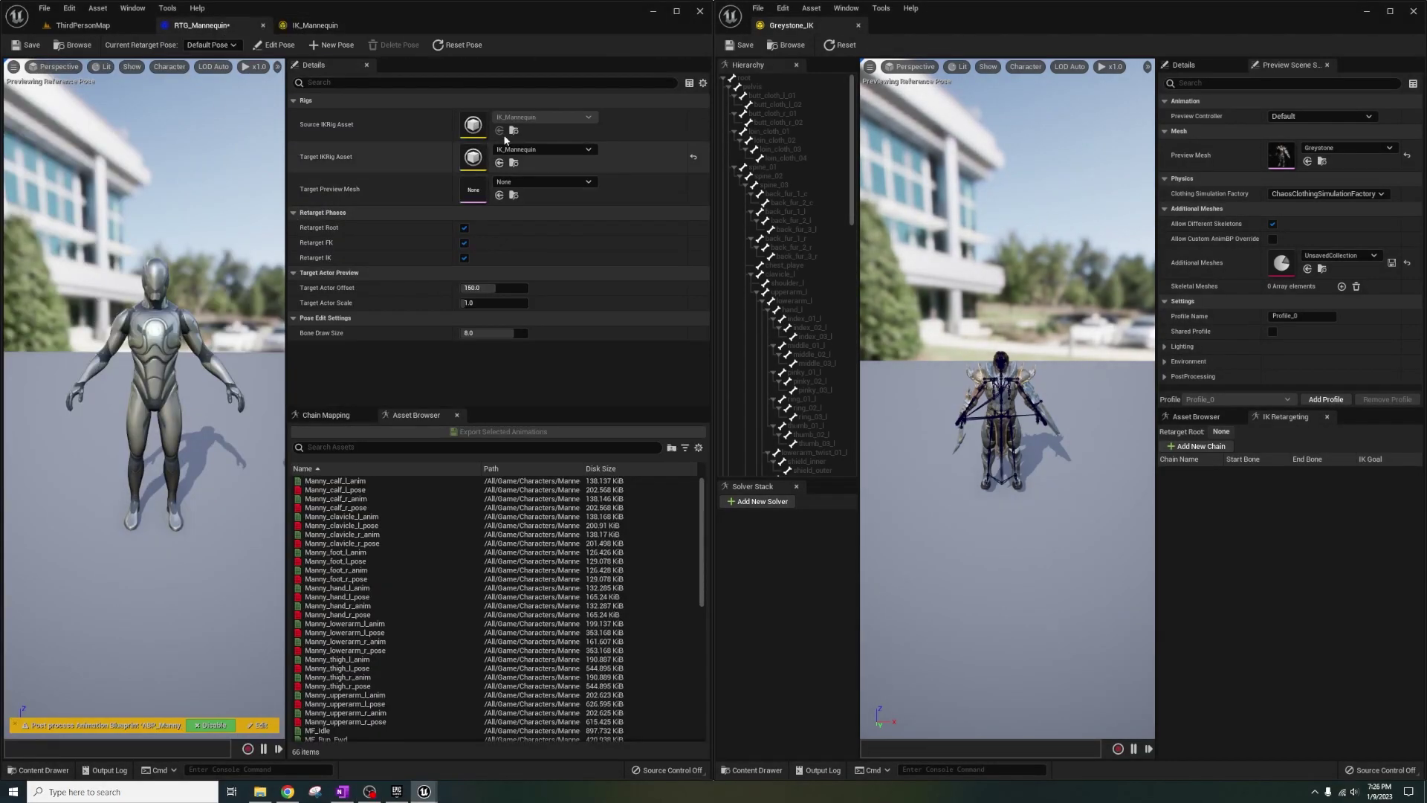
{"action": "left_click", "coordinate": [541, 151]}
{"action": "left_click", "coordinate": [569, 307]}
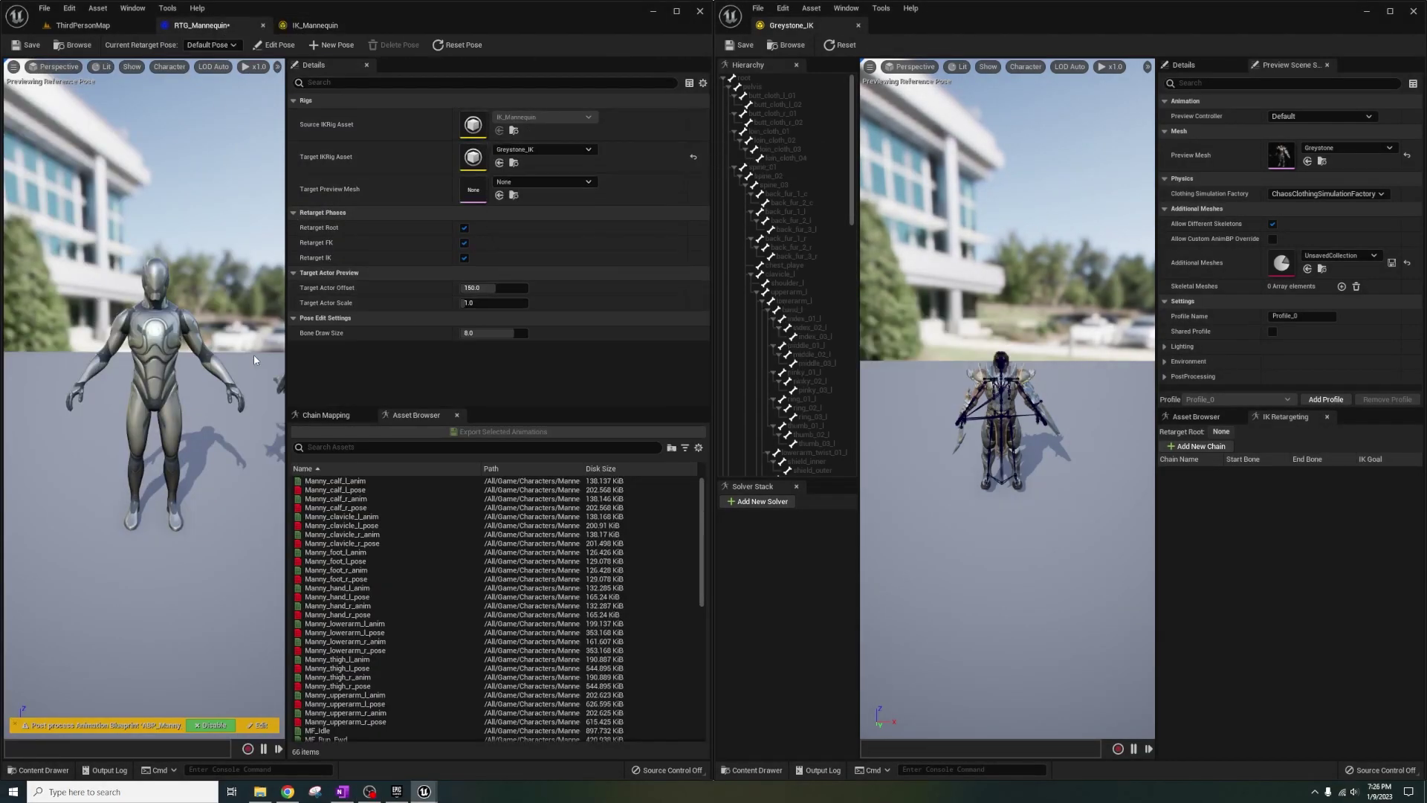
{"action": "key", "text": "s"}
{"action": "key", "text": "d"}
{"action": "right_click_drag", "start_coordinate": [218, 345], "coordinate": [217, 344]}
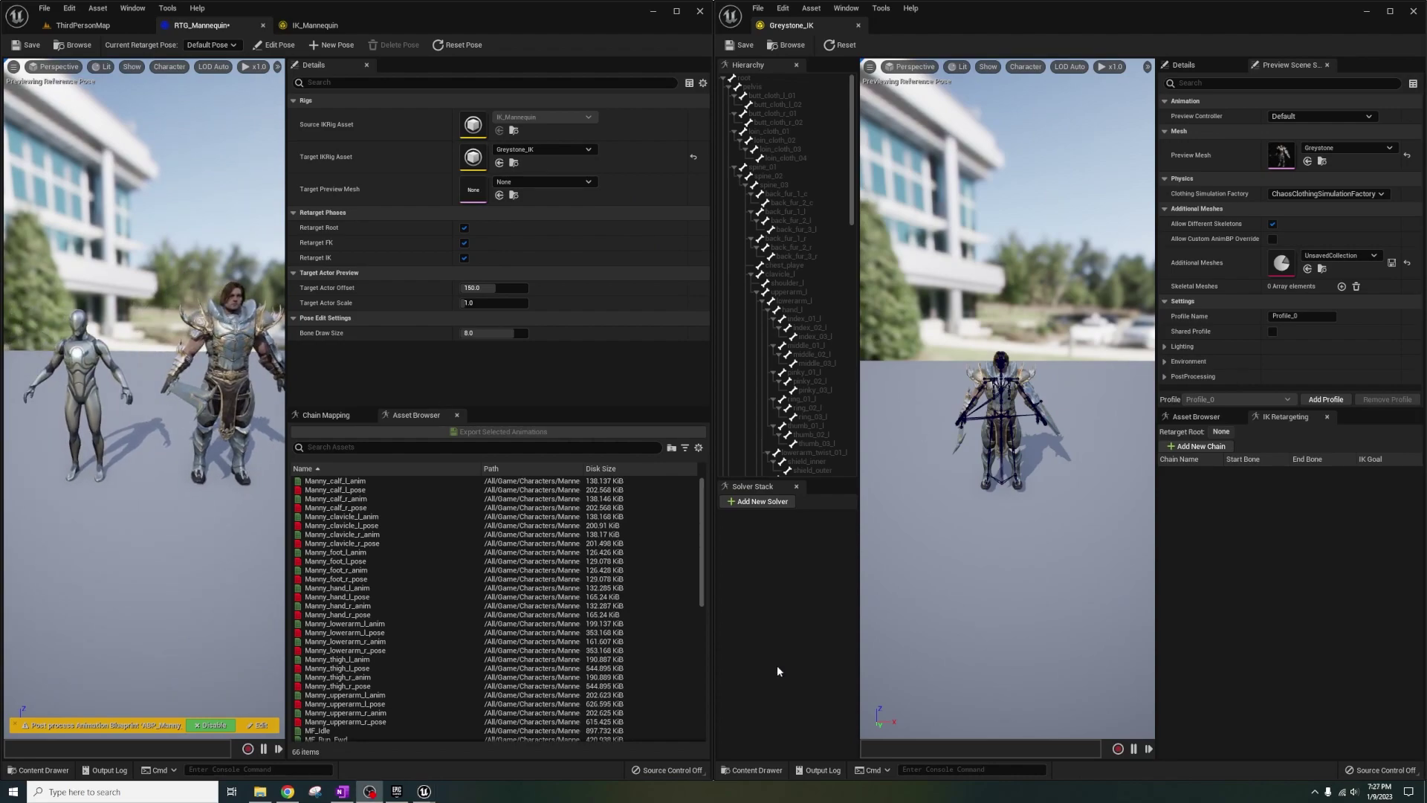
Step: Preview the MM_Walk_Fwd animation in the RTG_Mannequin retargeter
{"action": "scroll", "coordinate": [417, 608], "scroll_direction": "down", "scroll_amount": 4}
{"action": "left_click", "coordinate": [354, 695]}
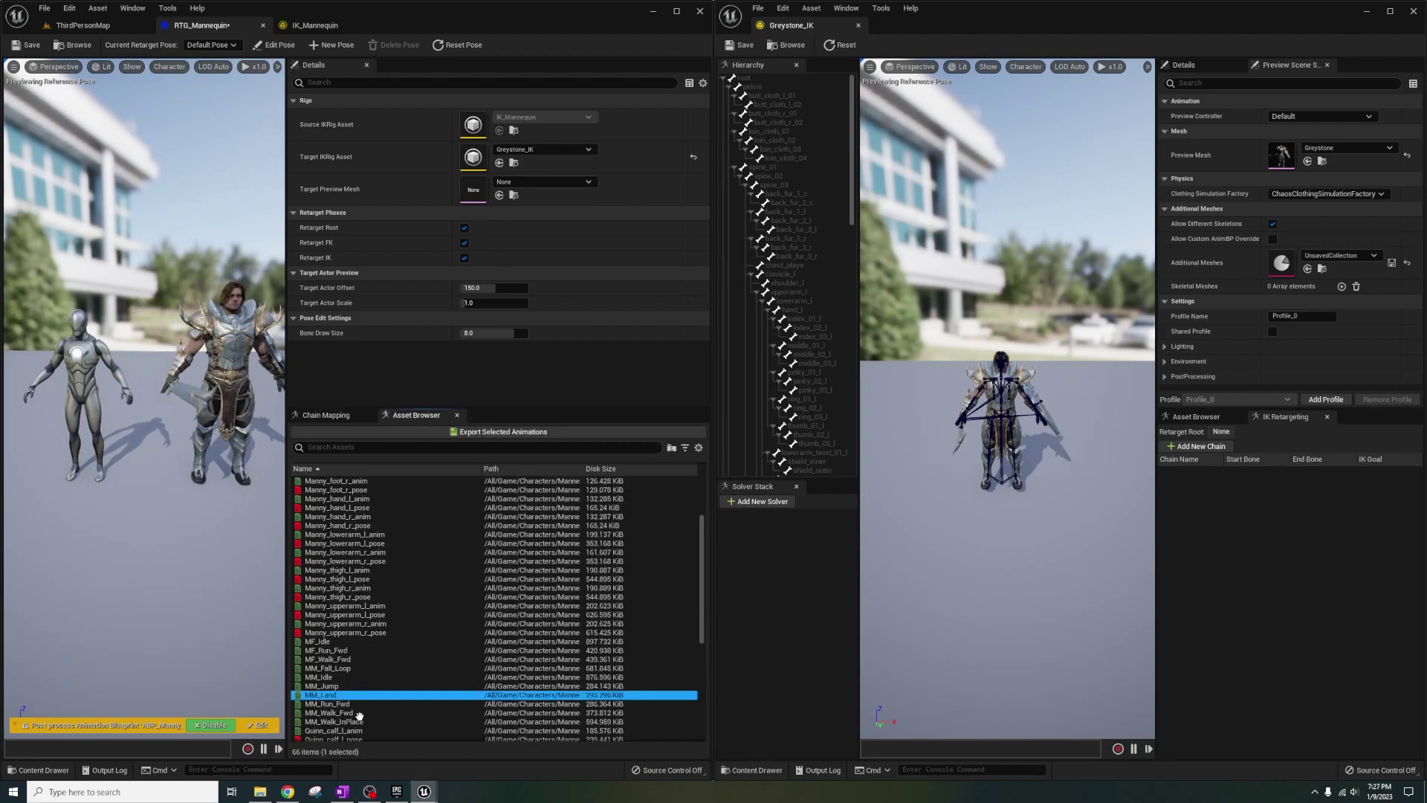
{"action": "left_click", "coordinate": [359, 714]}
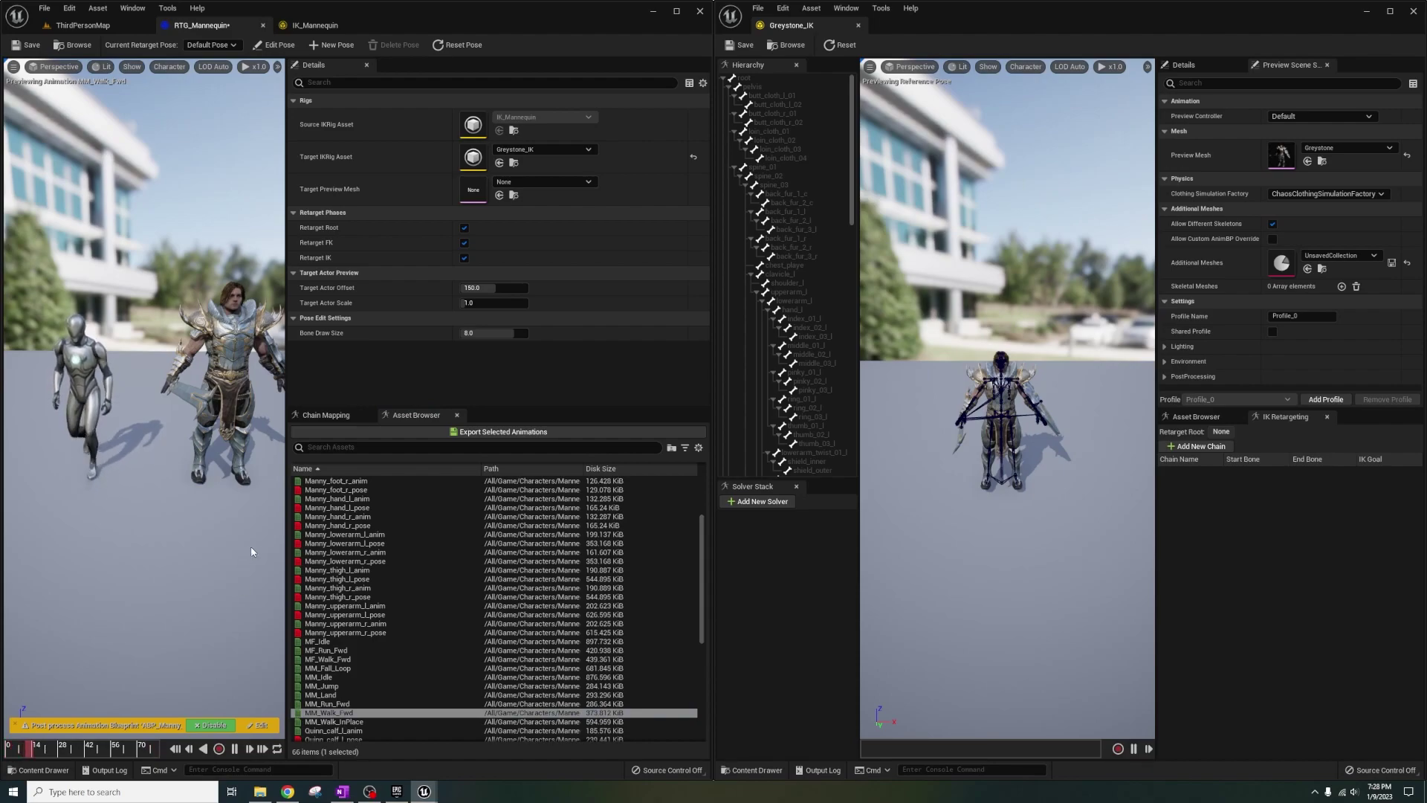
Step: Examine the retargeter's chain mapping and compare it with the retarget chains defined in IK_Mannequin
{"action": "left_click", "coordinate": [346, 417]}
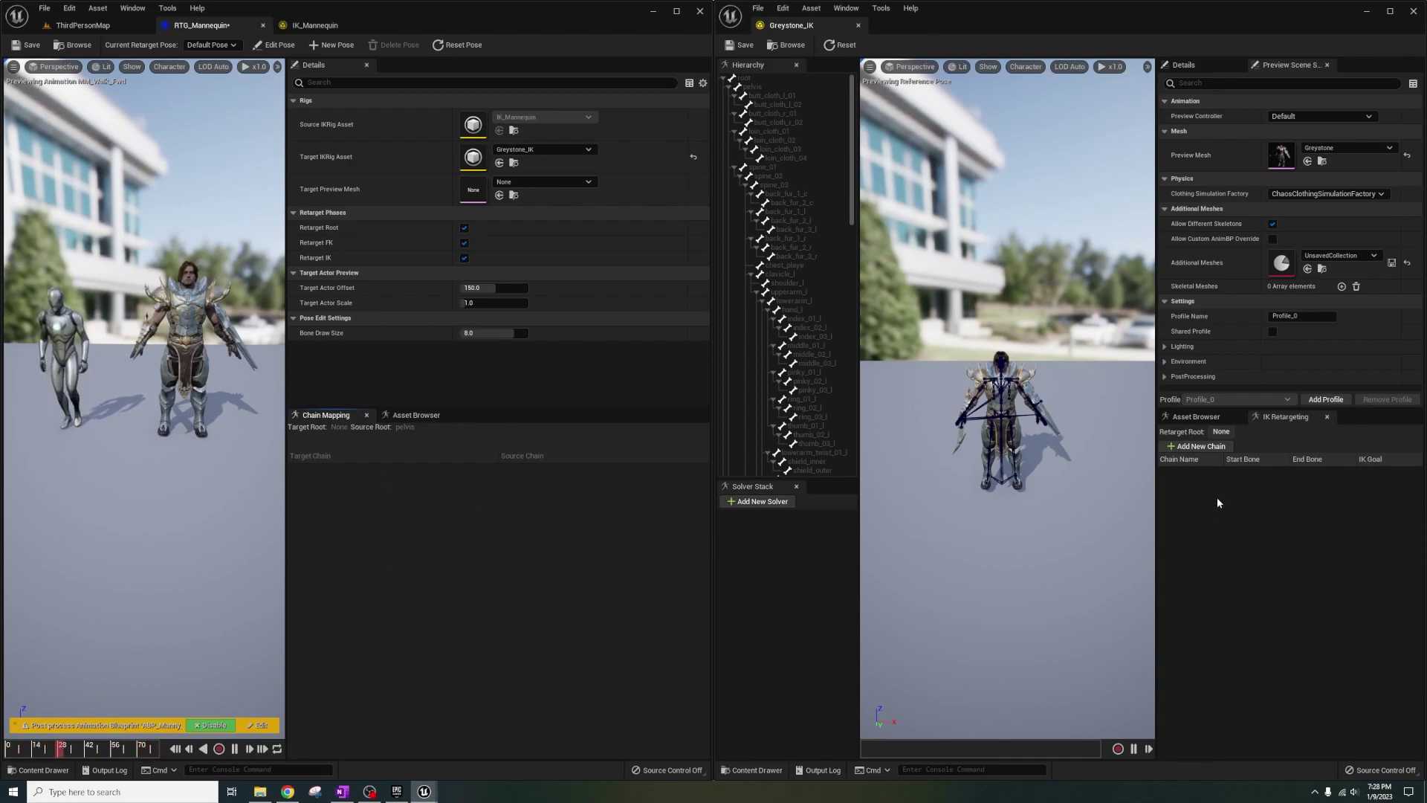
{"action": "left_click", "coordinate": [293, 24]}
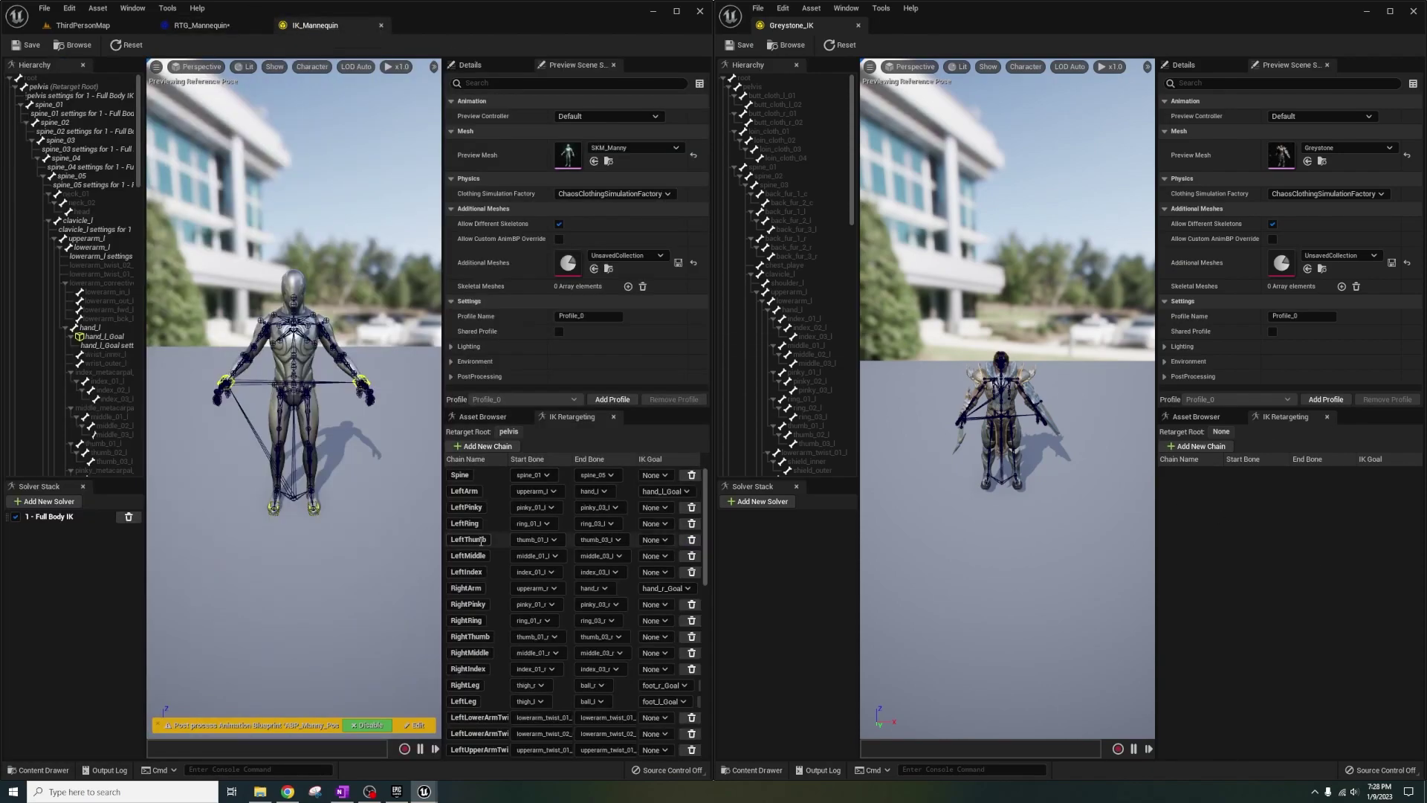
{"action": "left_click", "coordinate": [201, 25]}
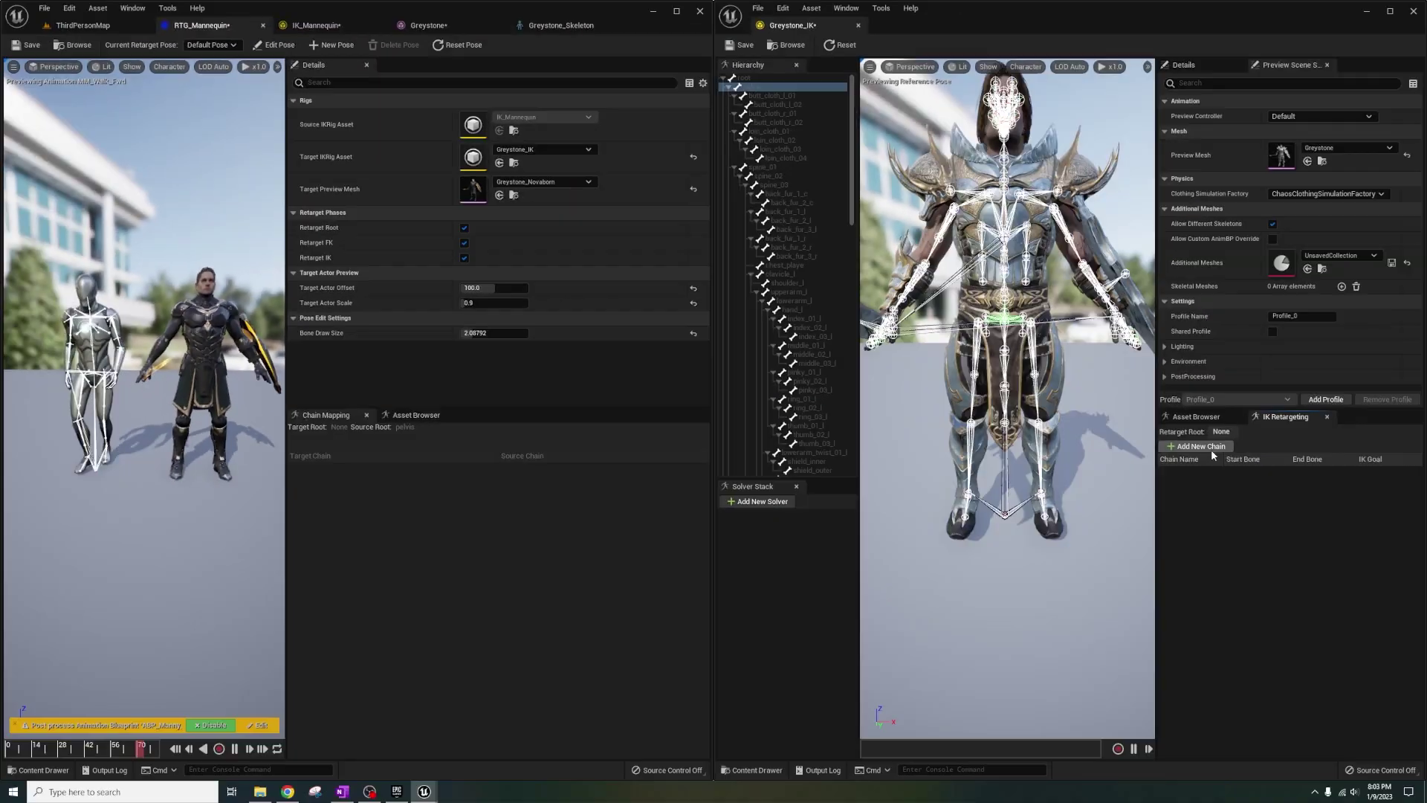
Step: Add five new retarget chains to the Greystone_IK rig
{"action": "left_click", "coordinate": [1211, 449]}
{"action": "left_click", "coordinate": [1210, 449]}
{"action": "left_click", "coordinate": [1210, 449]}
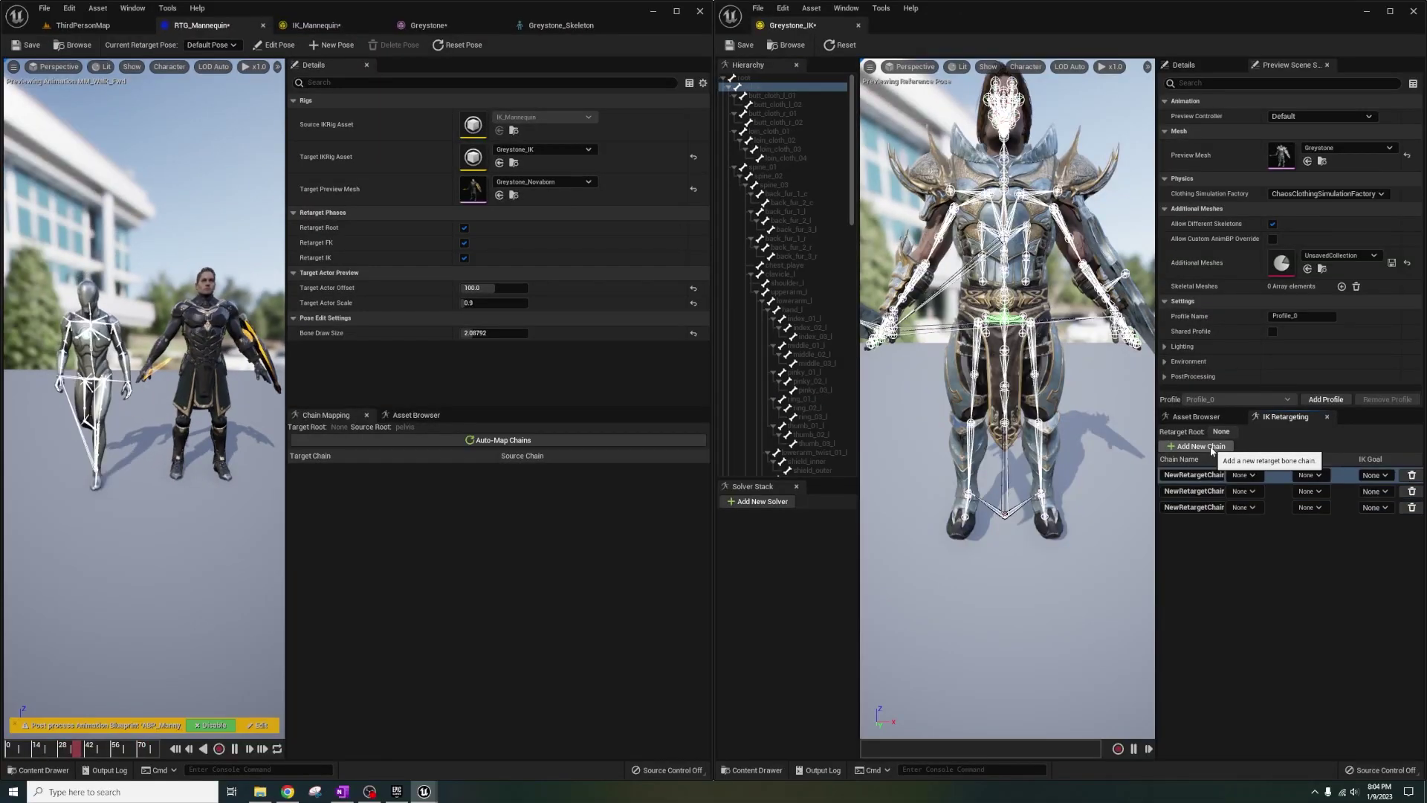
{"action": "left_click", "coordinate": [1210, 449]}
{"action": "left_click", "coordinate": [1210, 449]}
Step: Name the five Greystone_IK chains spine, leftArm, rightArm, leftLeg and rightLeg
{"action": "double_click", "coordinate": [1197, 476]}
{"action": "type", "text": "spine"}
{"action": "key", "text": "Return"}
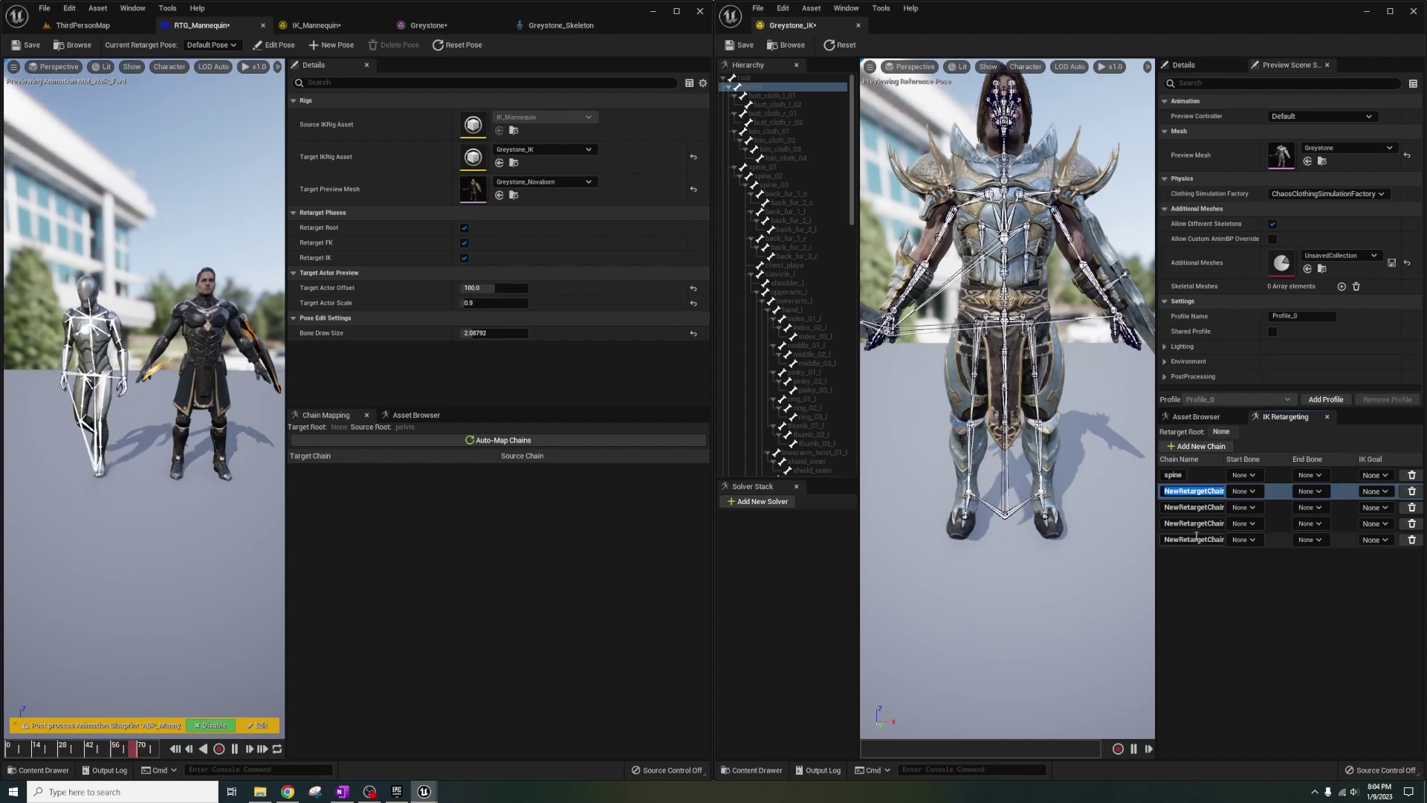
{"action": "type", "text": "rm"}
{"action": "left_click", "coordinate": [1189, 509]}
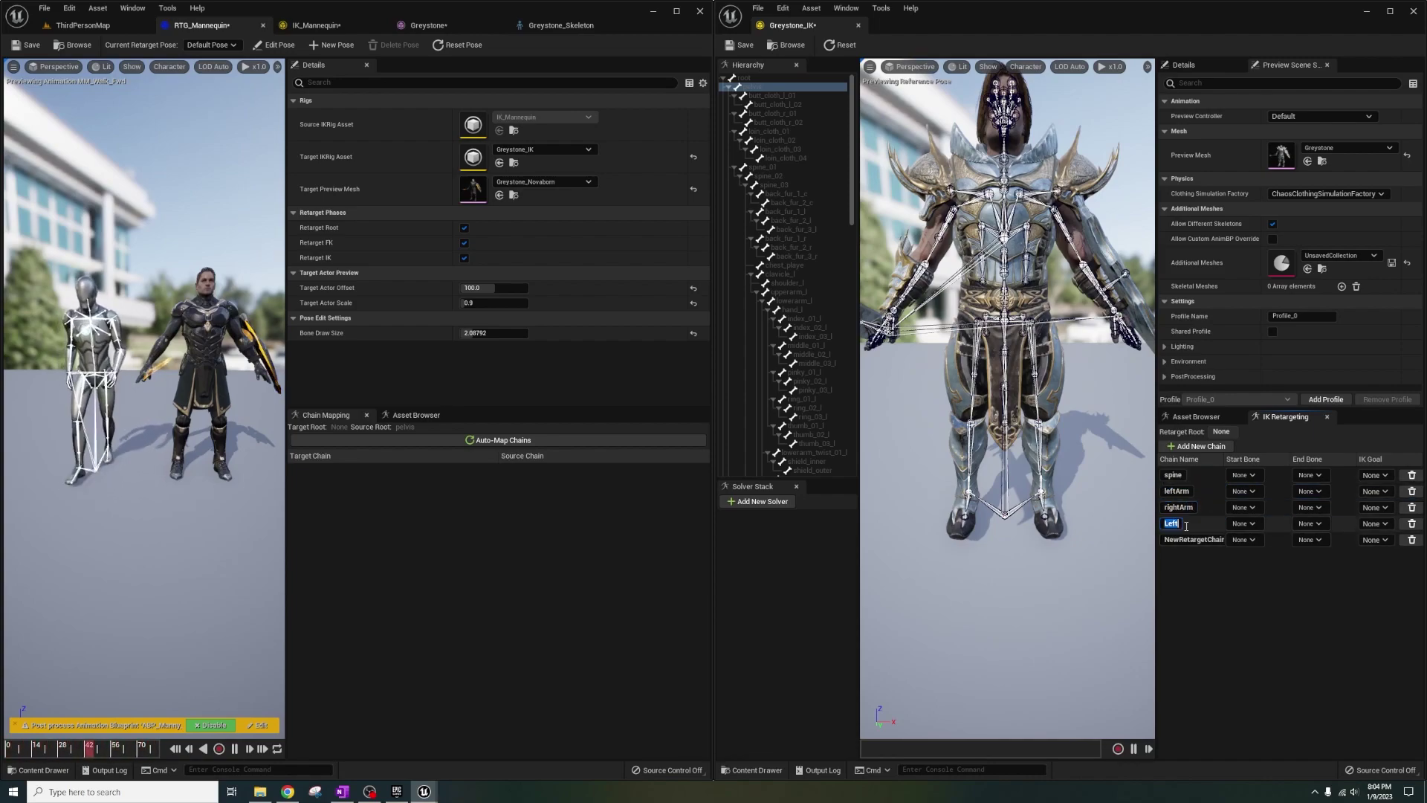
{"action": "type", "text": "Leg"}
{"action": "key", "text": "Return"}
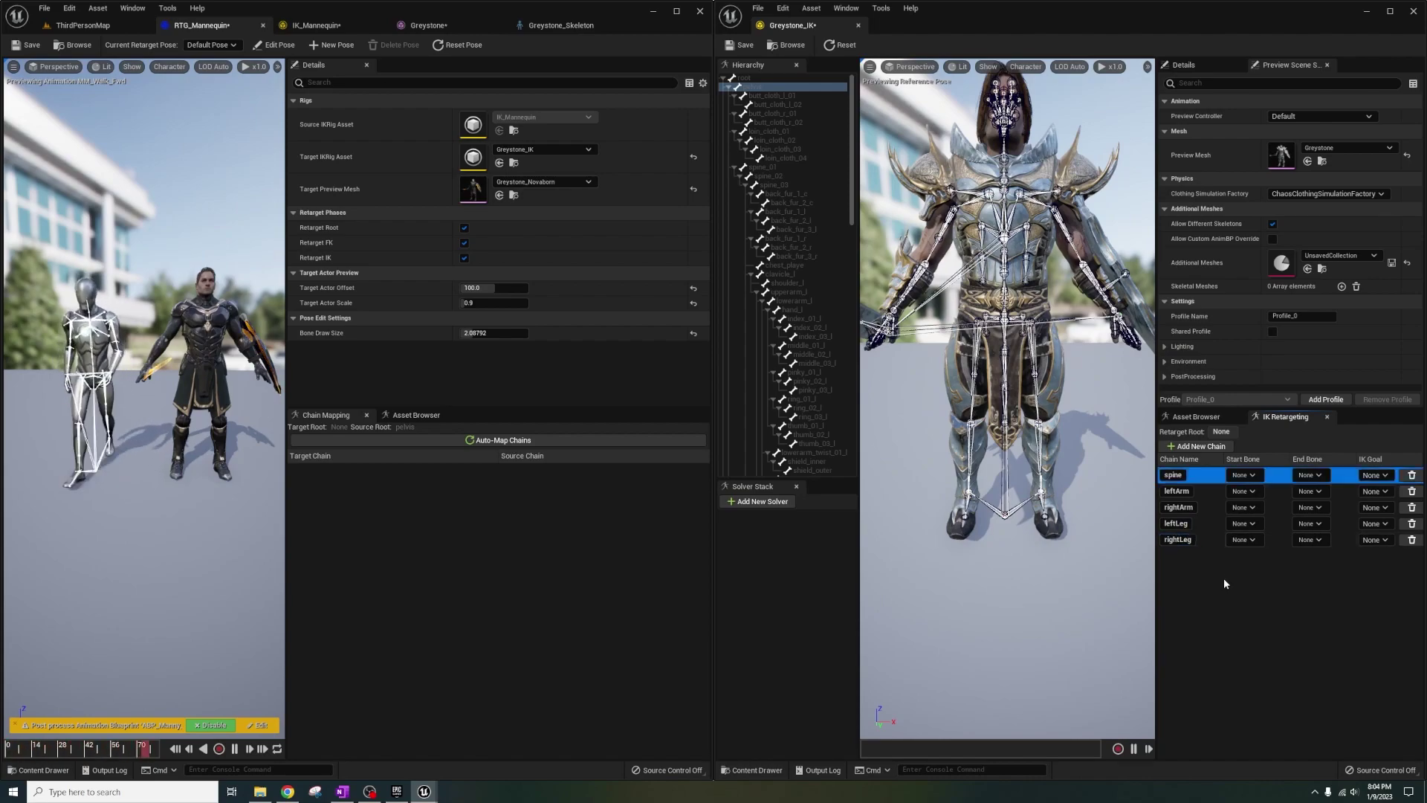
Step: Set the spine chain to start at bone spine_01 and end at neck_01
{"action": "left_click", "coordinate": [1241, 478]}
{"action": "type", "text": "spine"}
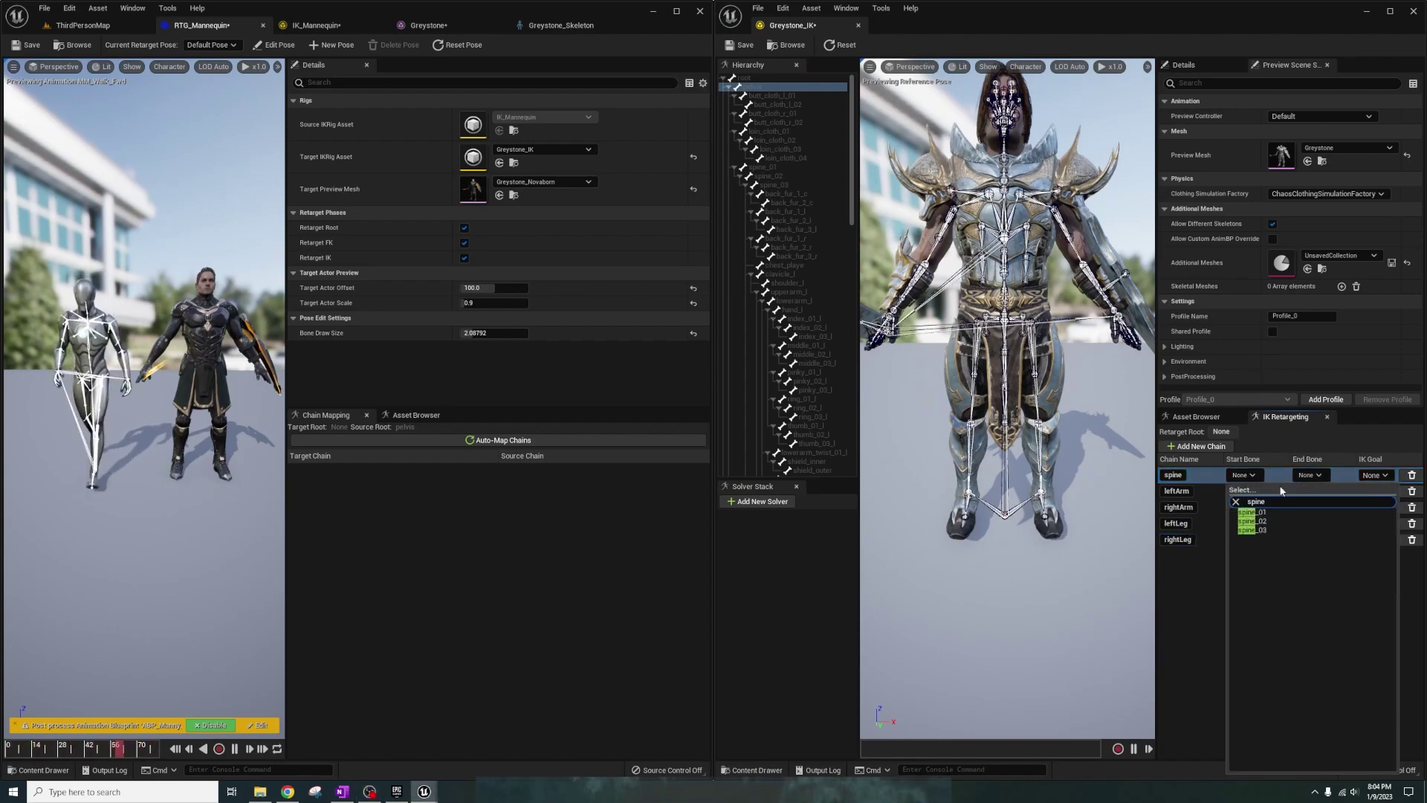
{"action": "left_click", "coordinate": [1280, 512]}
{"action": "left_click", "coordinate": [1304, 478]}
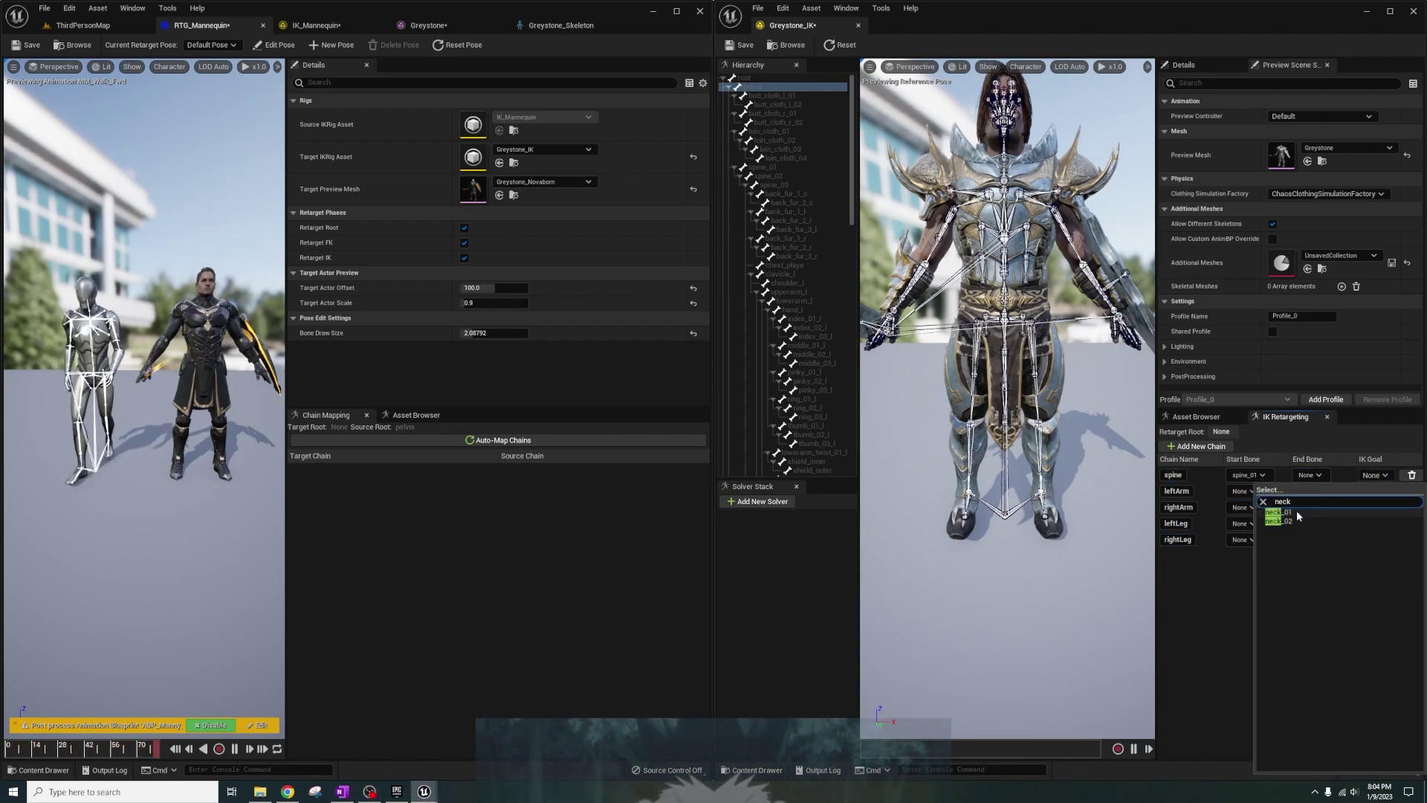
{"action": "left_click", "coordinate": [1297, 510]}
Step: Set the leftArm chain to start at bone upperarm_l and end at hand_l
{"action": "left_click", "coordinate": [1251, 494]}
{"action": "type", "text": "upper"}
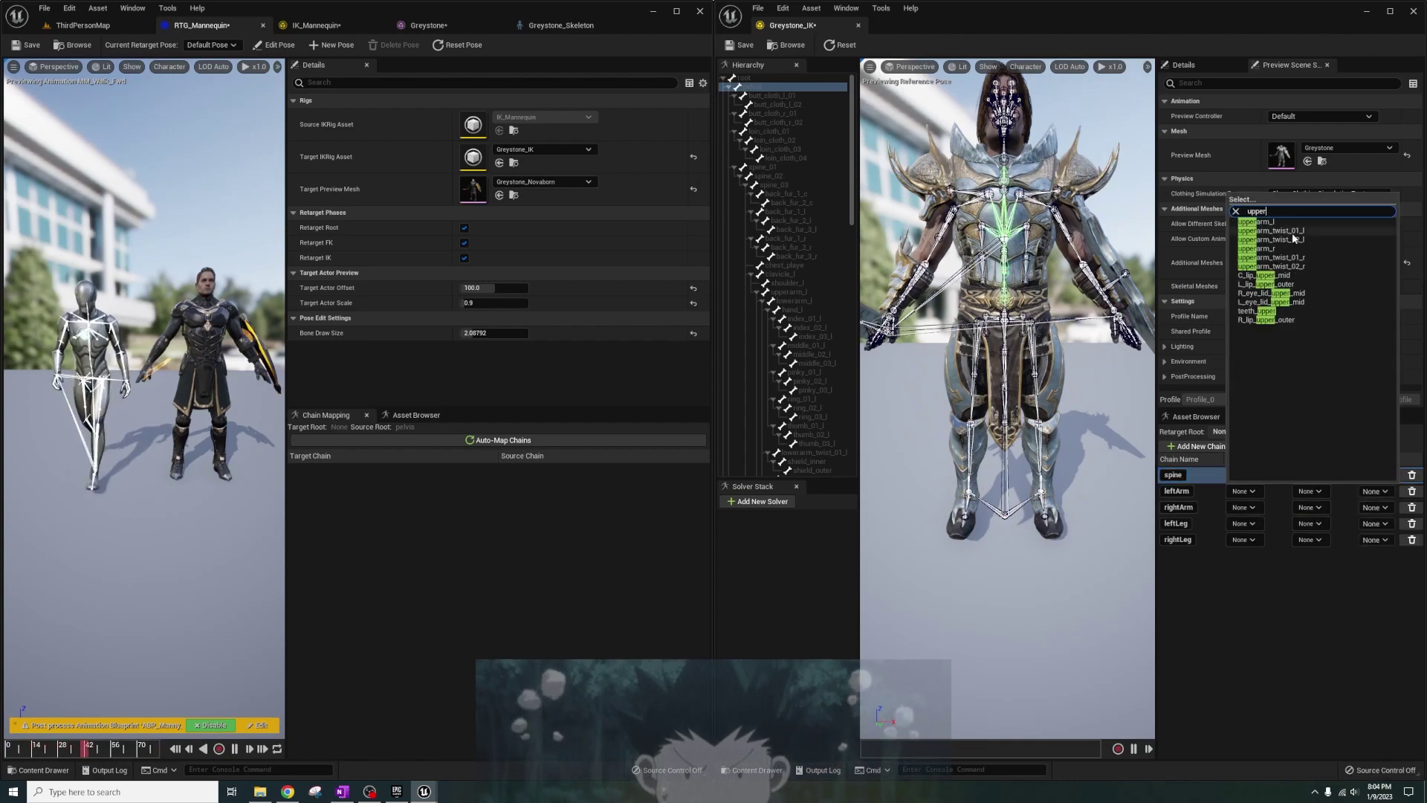
{"action": "left_click", "coordinate": [1285, 223]}
{"action": "left_click", "coordinate": [1305, 494]}
{"action": "type", "text": "hand"}
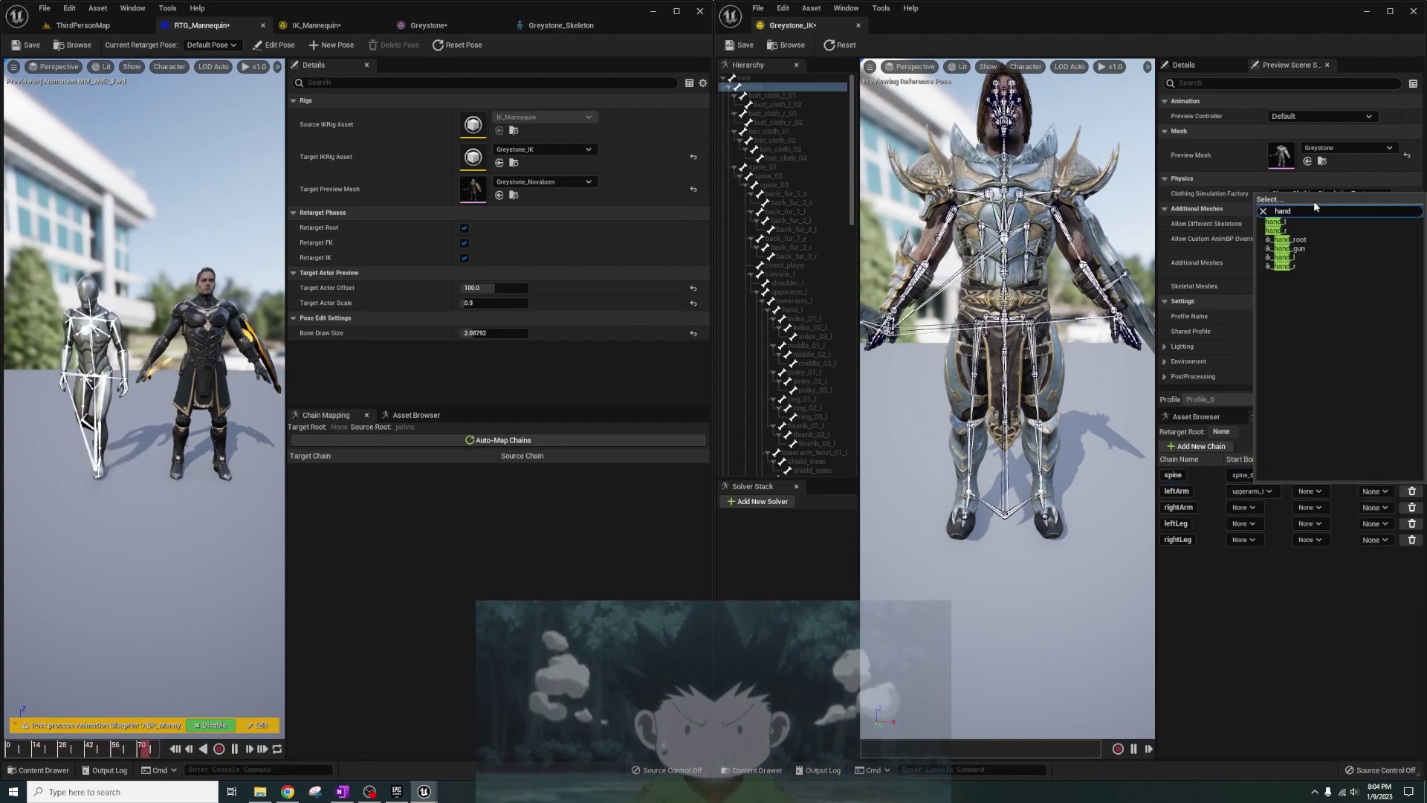
{"action": "left_click", "coordinate": [1282, 224]}
Step: Set the rightArm chain to start at bone upperarm_r and end at hand_r
{"action": "left_click", "coordinate": [1249, 510]}
{"action": "type", "text": "upper"}
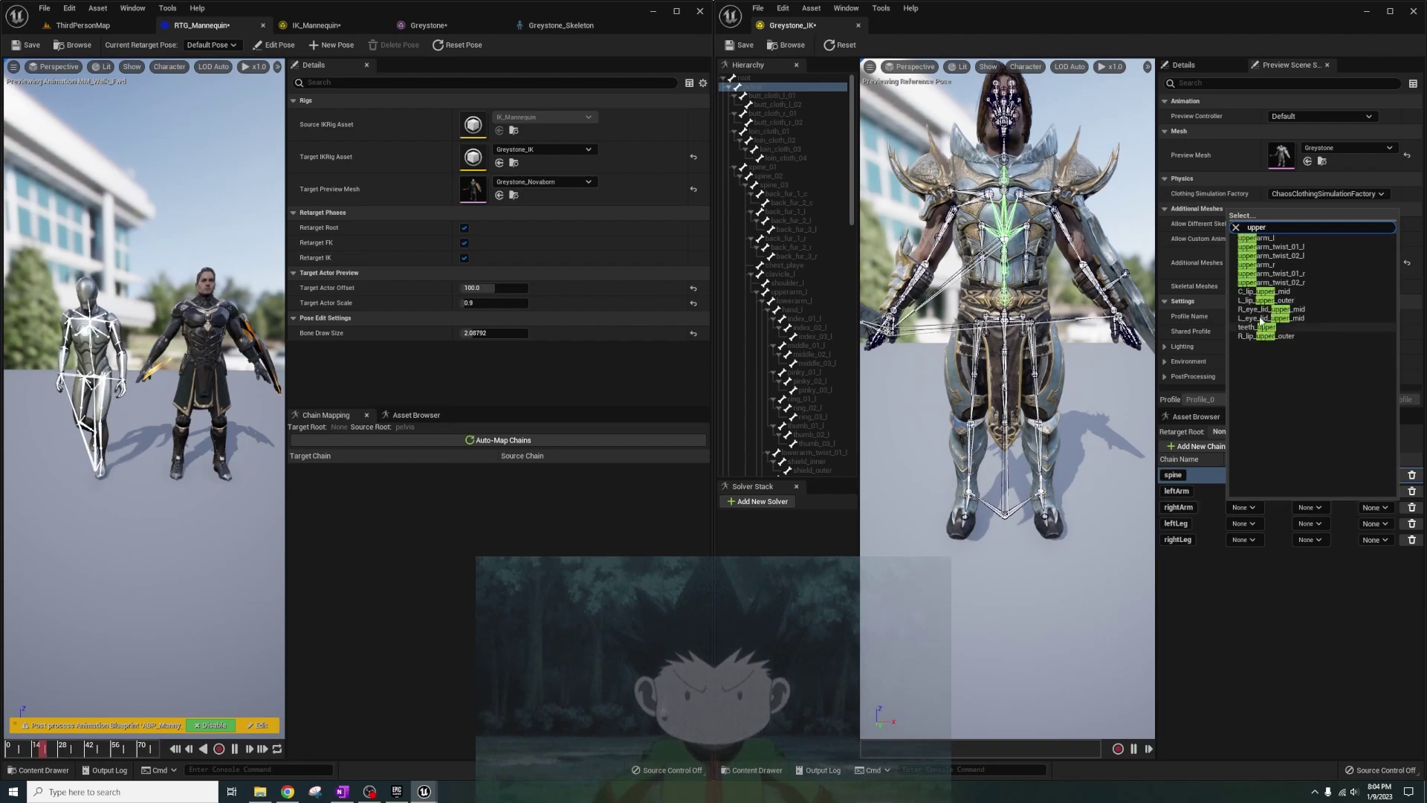
{"action": "left_click", "coordinate": [1256, 238]}
{"action": "left_click", "coordinate": [1251, 507]}
{"action": "type", "text": "upper"}
{"action": "left_click", "coordinate": [1269, 268]}
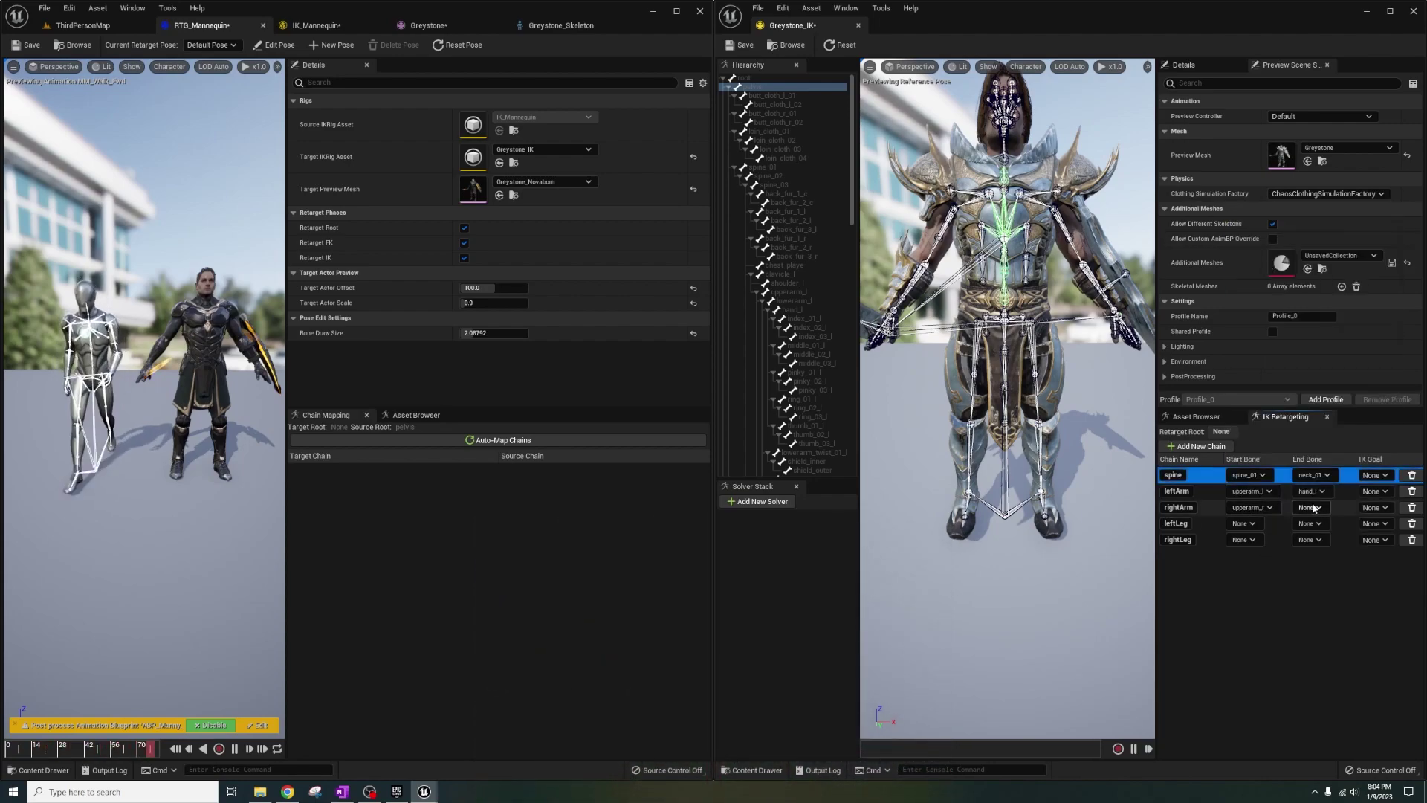
{"action": "left_click", "coordinate": [1311, 508]}
{"action": "type", "text": "hand"}
{"action": "left_click", "coordinate": [1301, 252]}
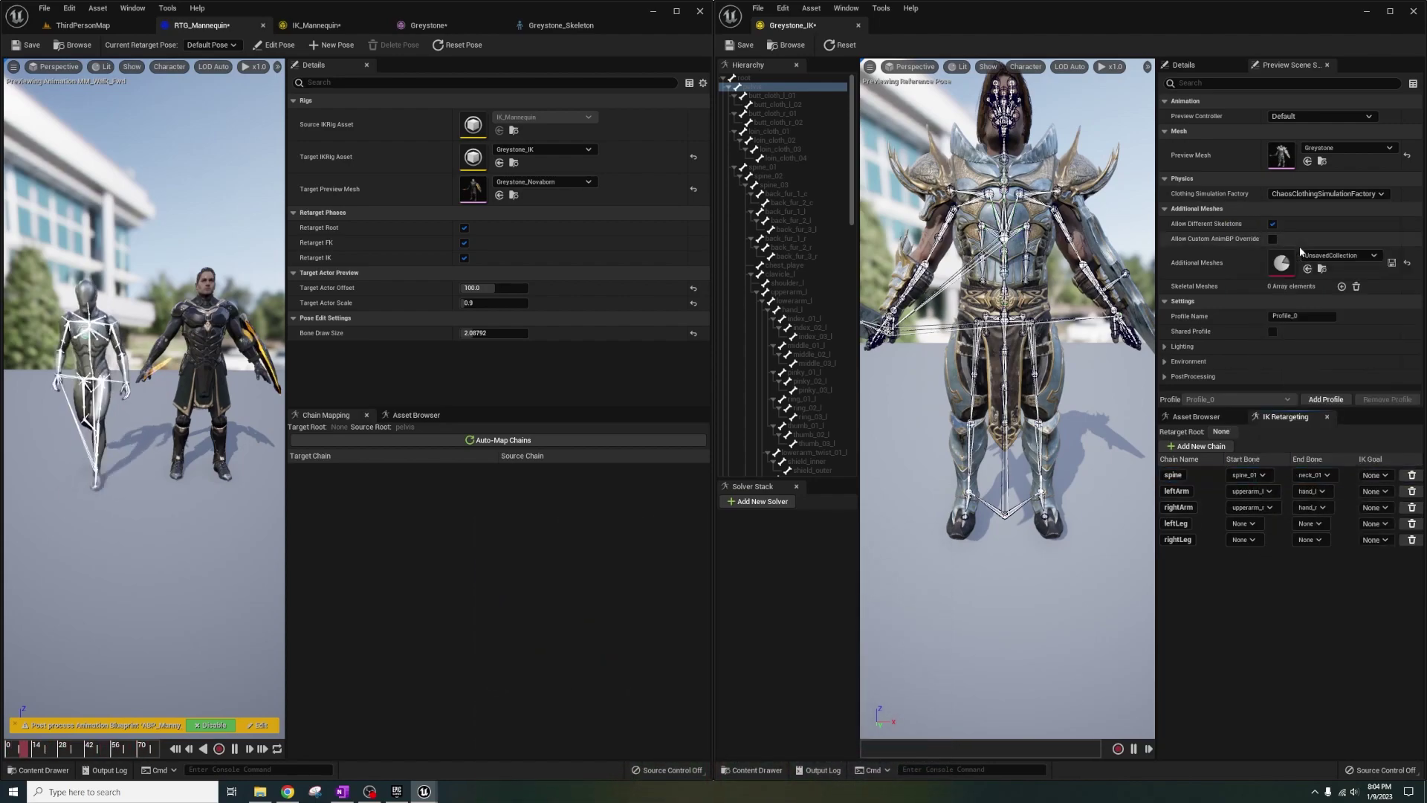
Step: Set the leftLeg chain to start at bone thigh_l and end at the foot's ball bone
{"action": "left_click", "coordinate": [1241, 524]}
{"action": "type", "text": "thigh"}
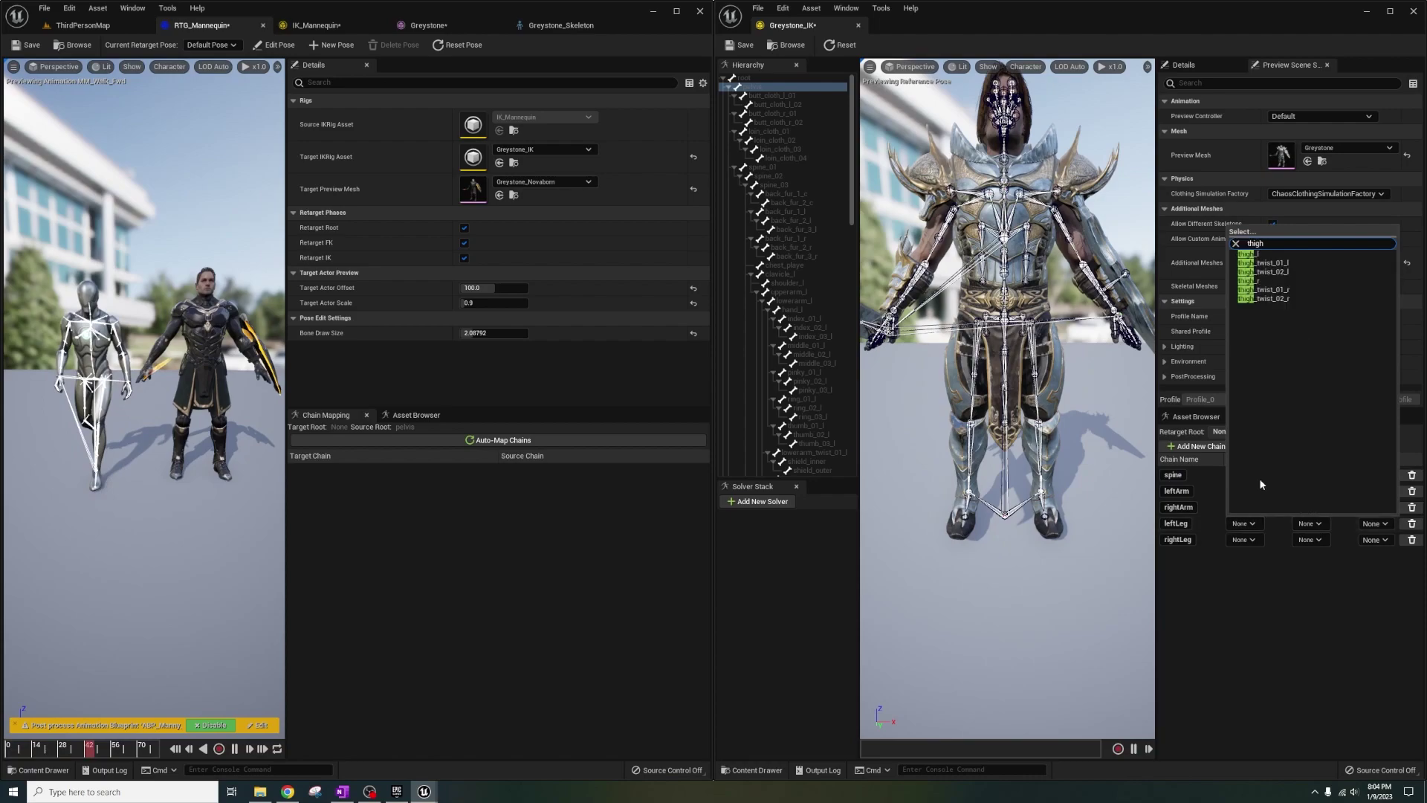
{"action": "left_click", "coordinate": [1262, 255]}
{"action": "left_click", "coordinate": [1312, 525]}
{"action": "type", "text": "ball"}
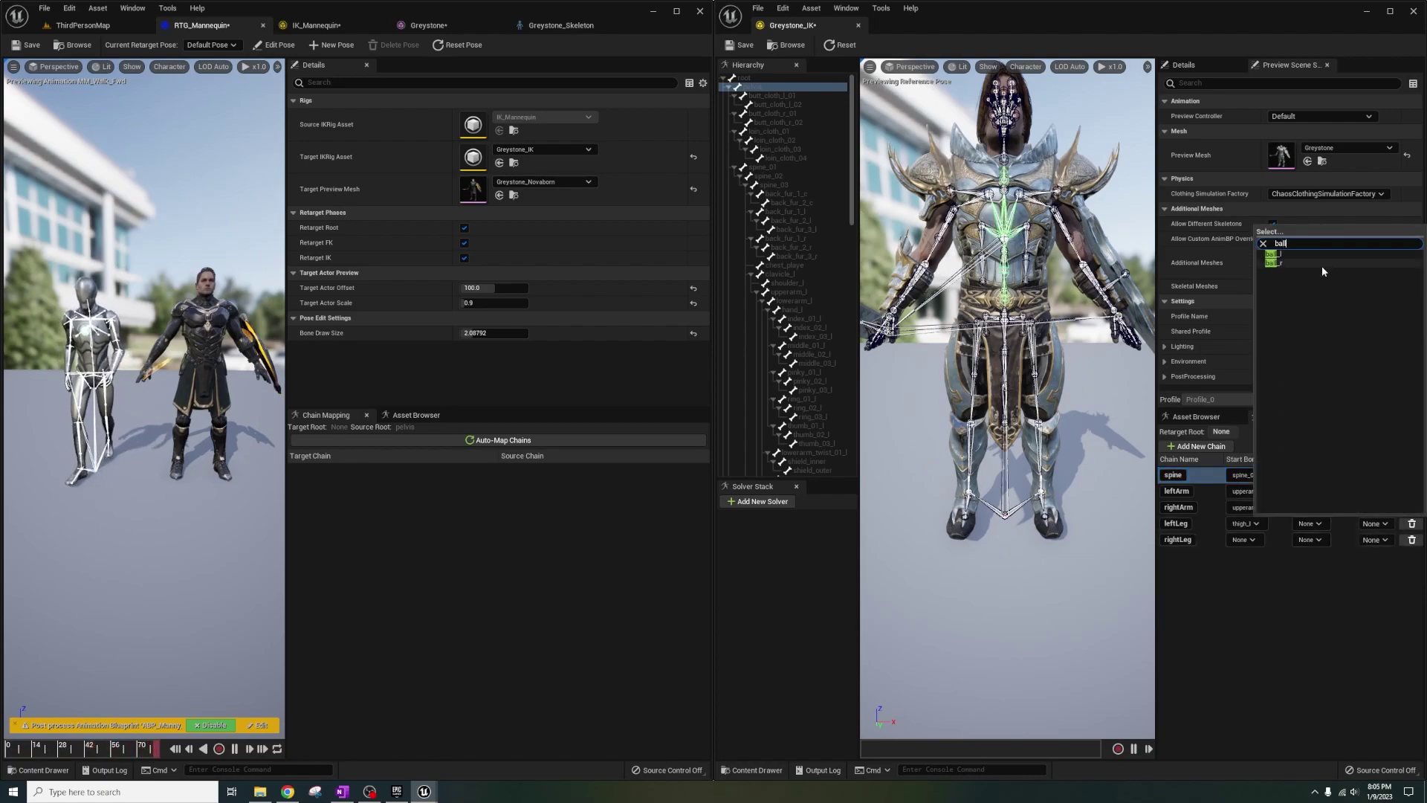
{"action": "left_click", "coordinate": [1321, 266]}
Step: Set the rightLeg chain to start at bone thigh_r and end at ball_r
{"action": "left_click", "coordinate": [1245, 541]}
{"action": "type", "text": "thigh"}
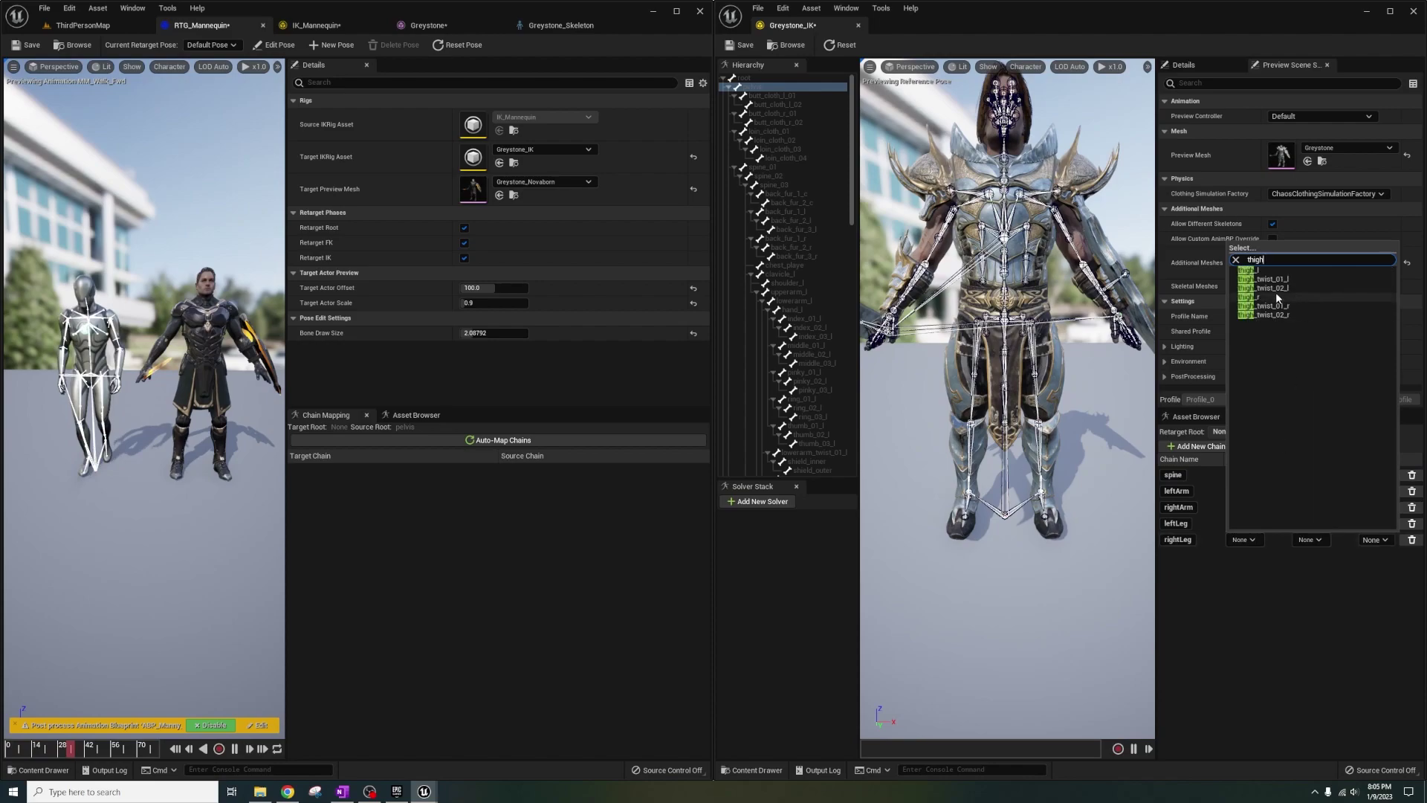
{"action": "left_click", "coordinate": [1256, 297]}
{"action": "left_click", "coordinate": [1310, 539]}
{"action": "type", "text": "ball"}
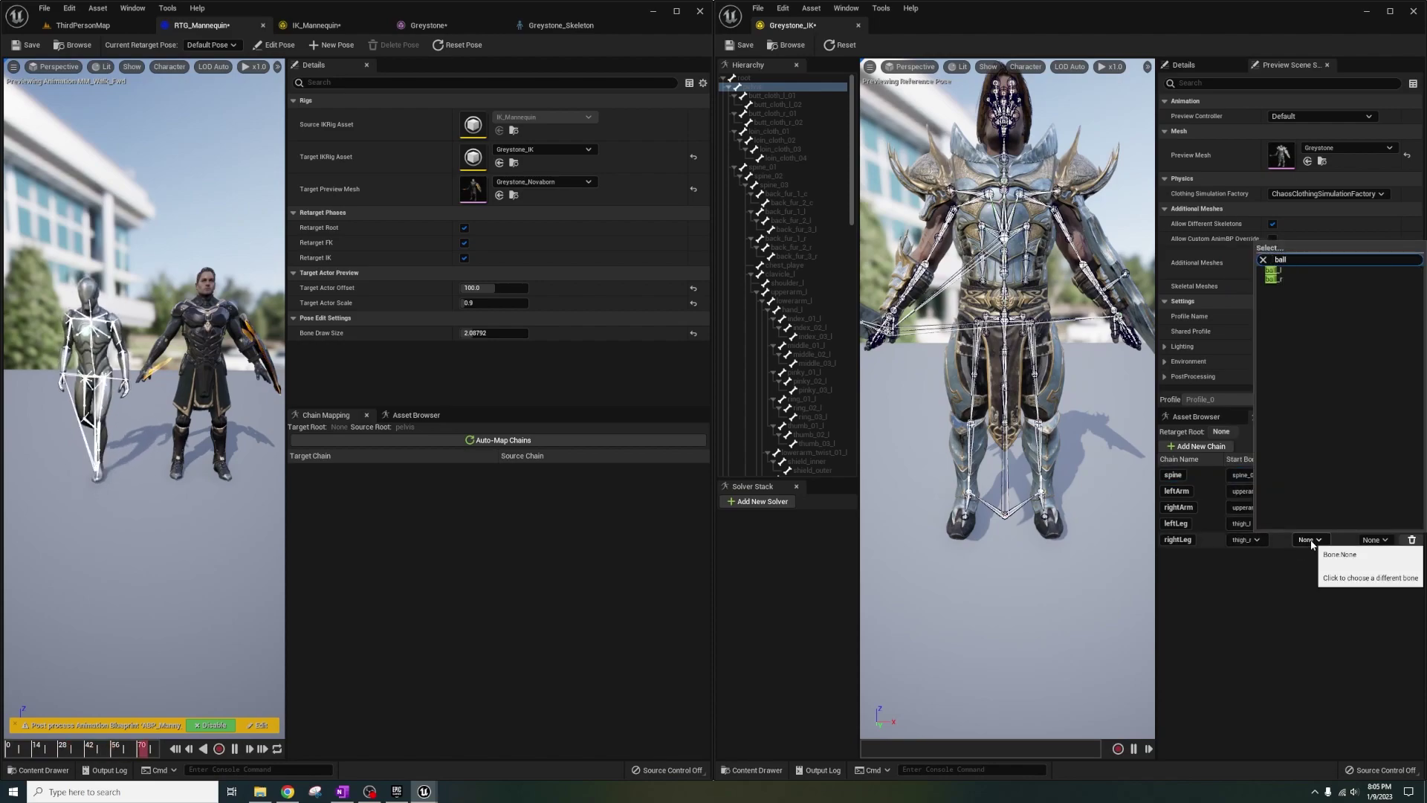
{"action": "left_click", "coordinate": [1273, 278]}
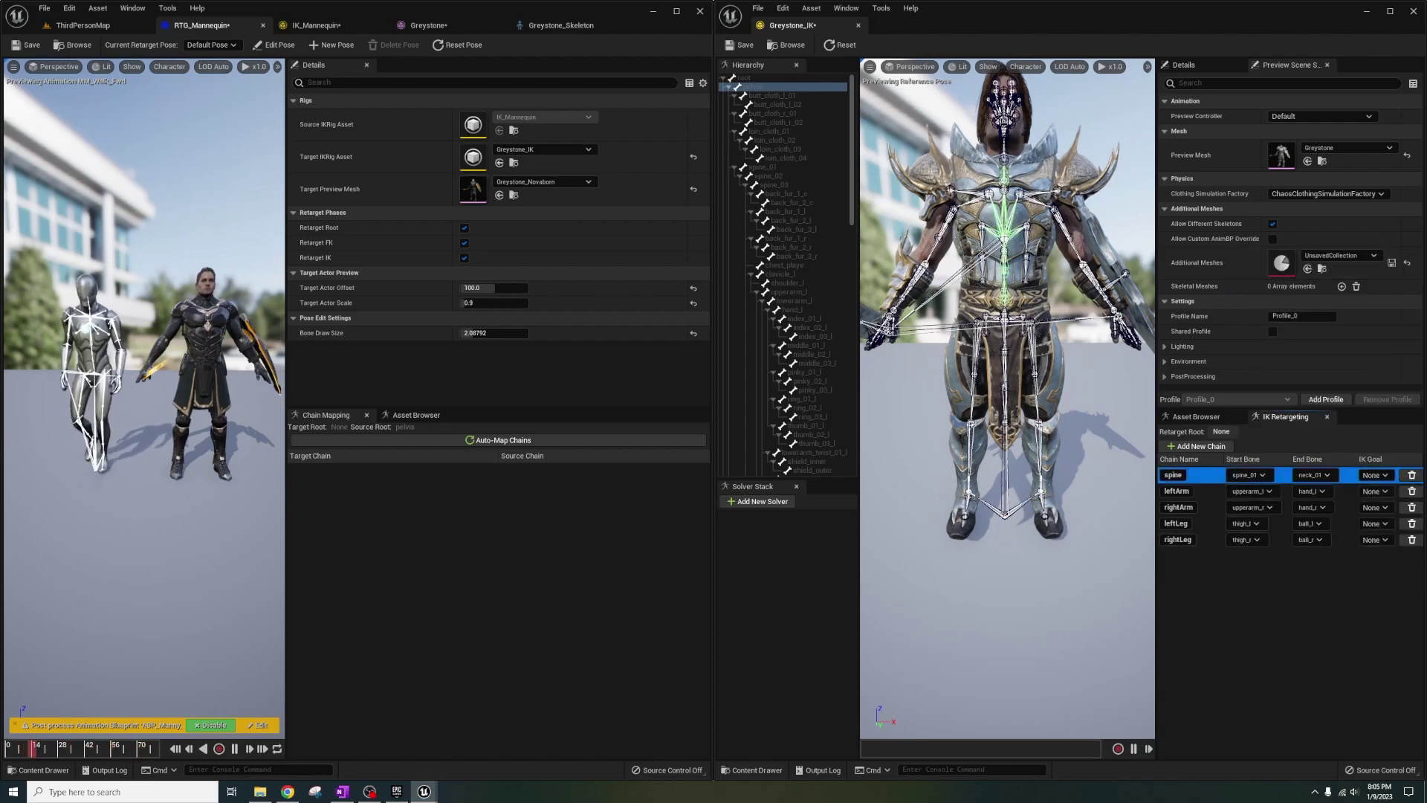
Step: Auto-map the retarget chains in RTG_Mannequin and set the target actor offset to 0 to overlay both characters
{"action": "left_click", "coordinate": [476, 443]}
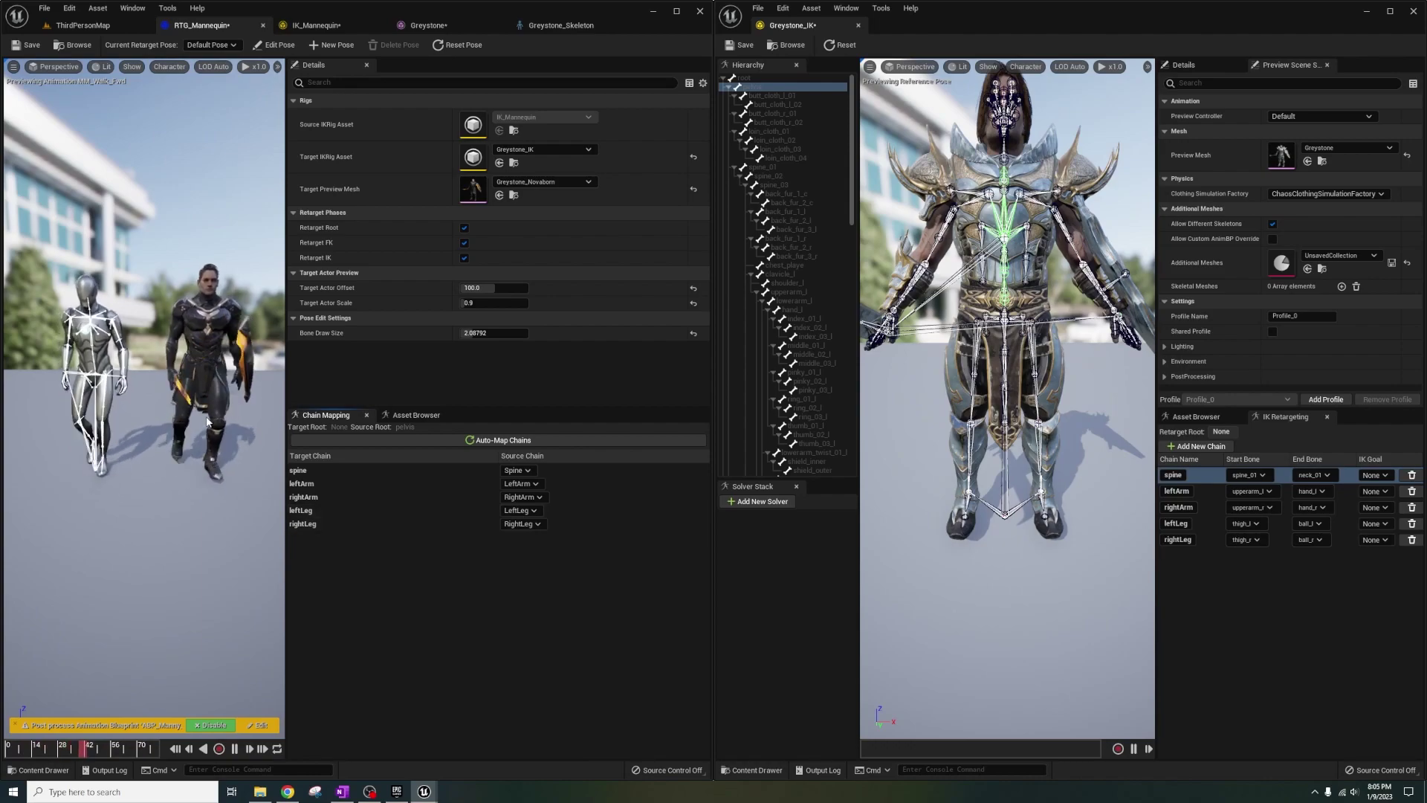
{"action": "right_click_drag", "start_coordinate": [207, 421], "coordinate": [175, 422]}
{"action": "left_click", "coordinate": [480, 289]}
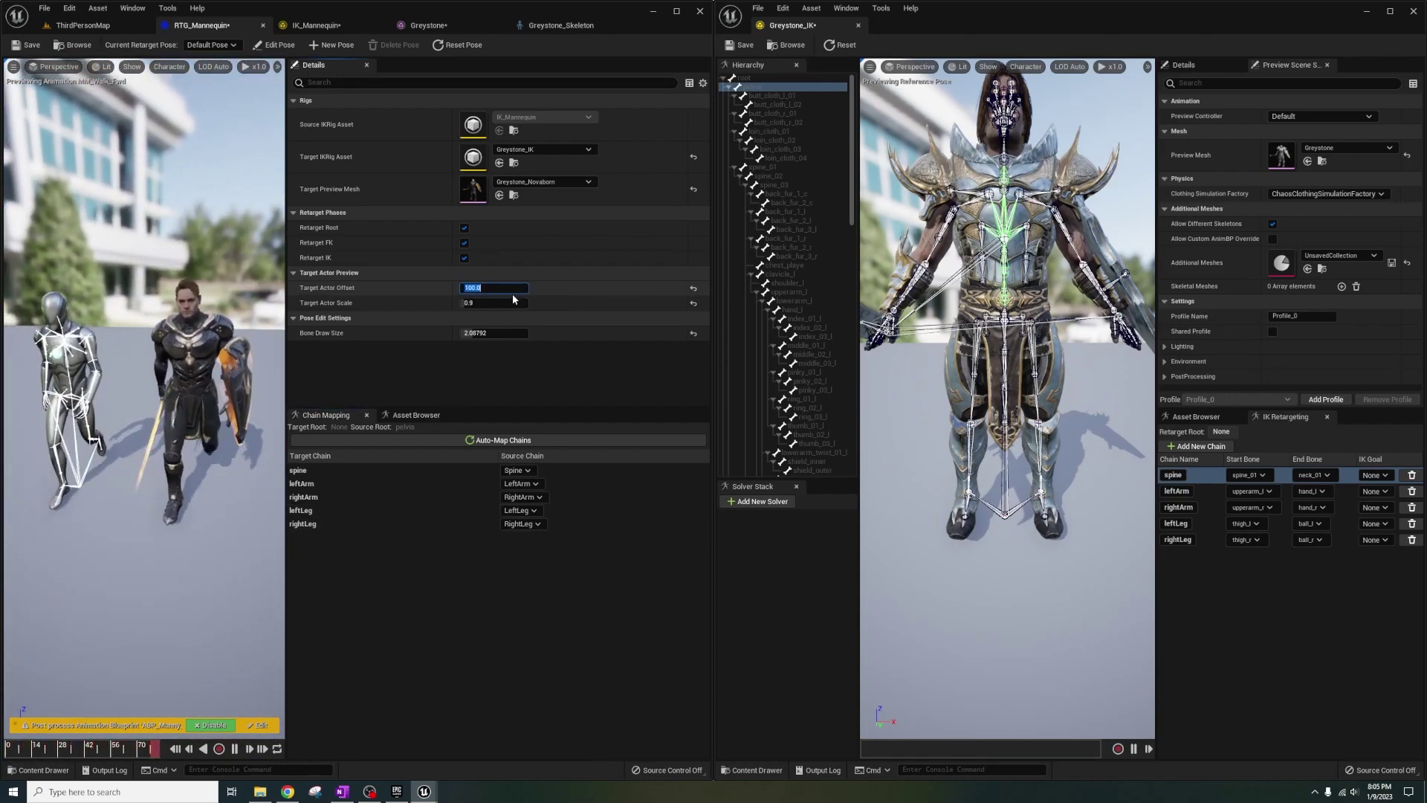
{"action": "type", "text": "0"}
{"action": "key", "text": "Return"}
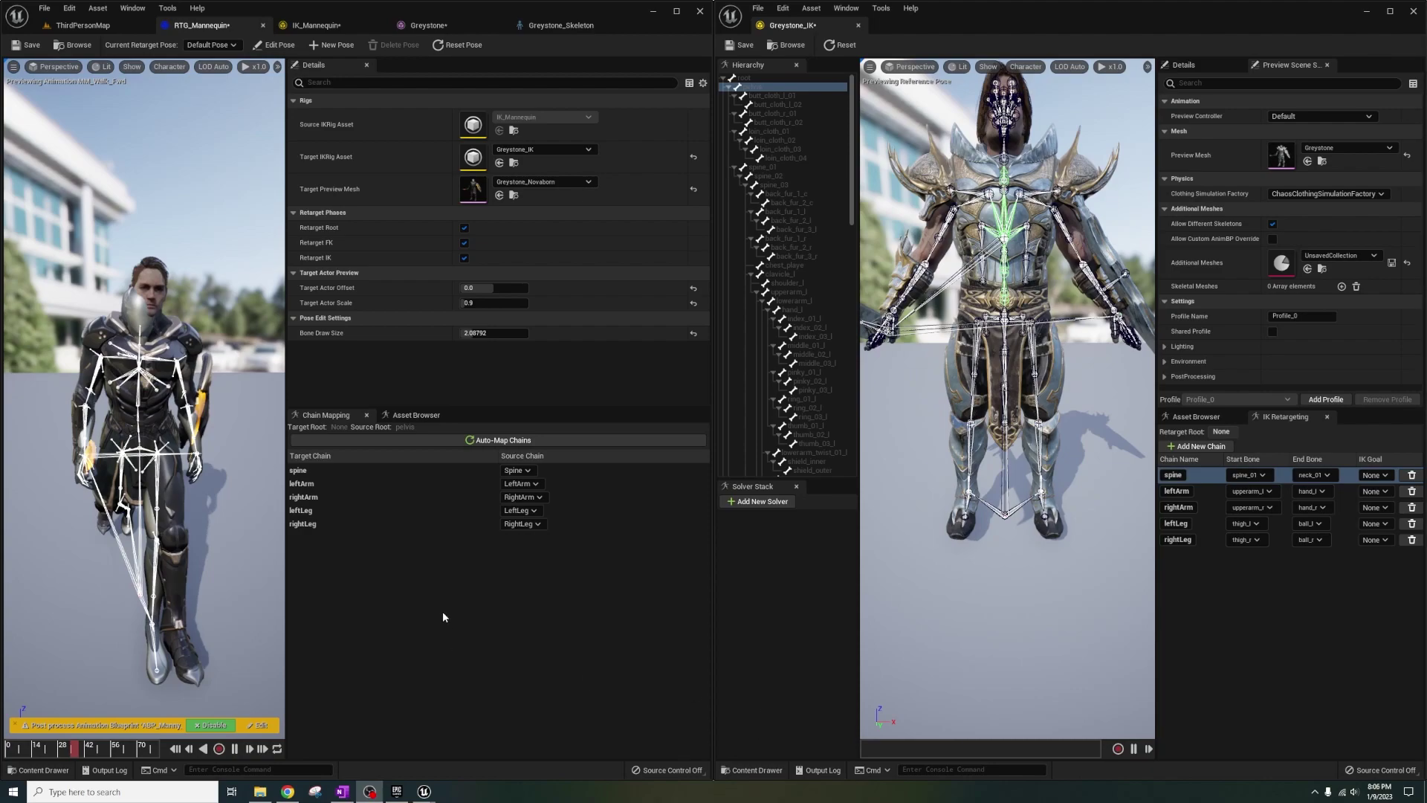
Step: Check the retarget root in IK_Mannequin and set the pelvis bone as the retarget root of Greystone_IK
{"action": "left_click", "coordinate": [316, 25]}
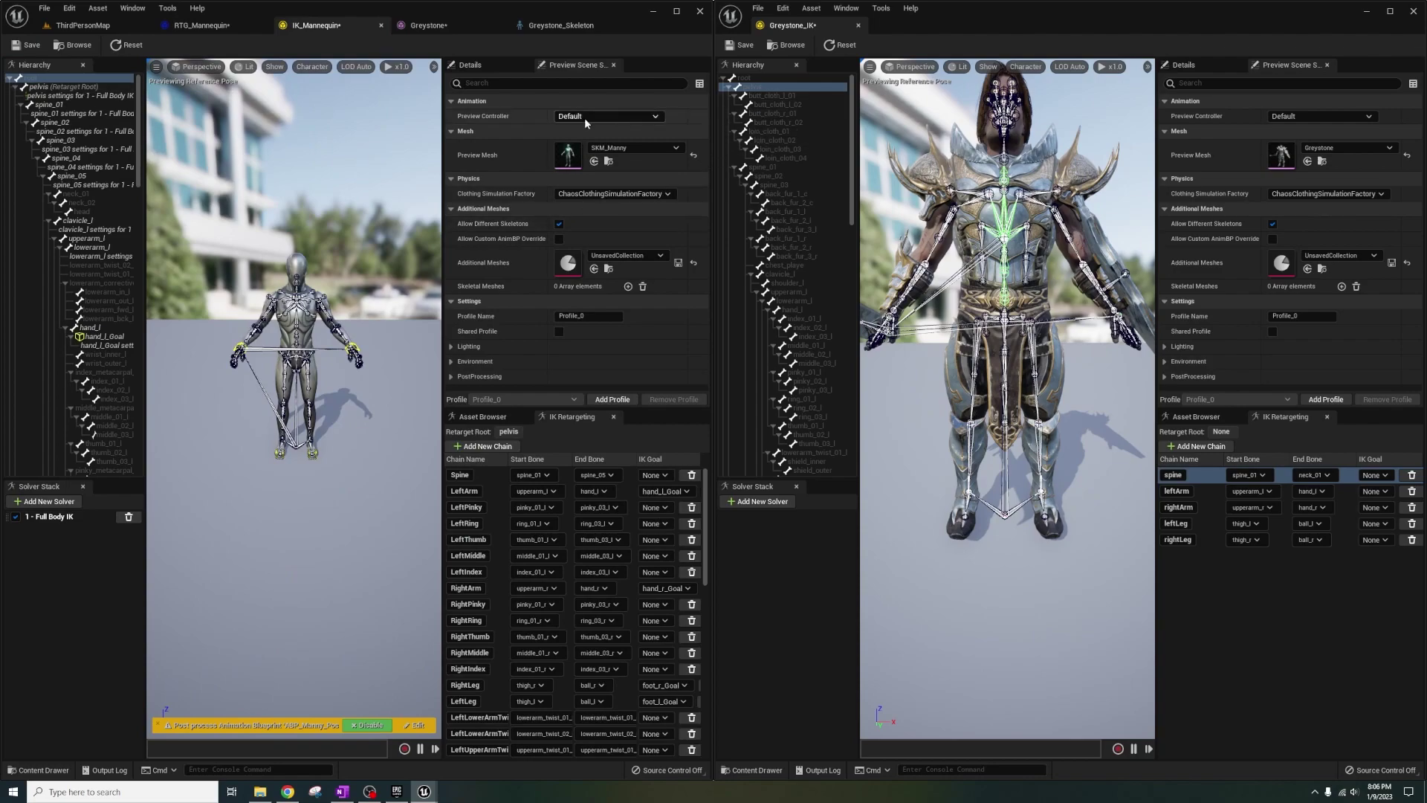
{"action": "left_click", "coordinate": [235, 25]}
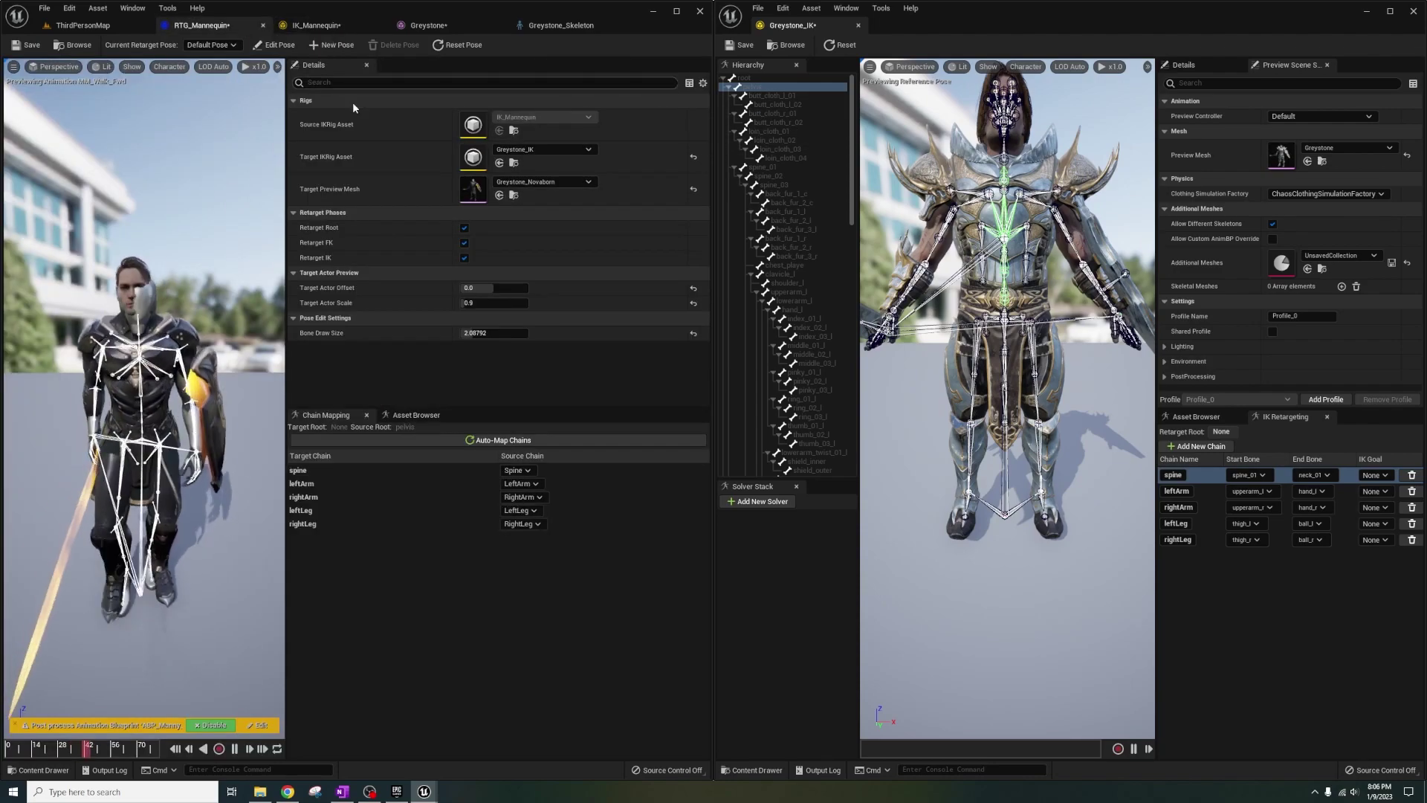
{"action": "right_click", "coordinate": [762, 87]}
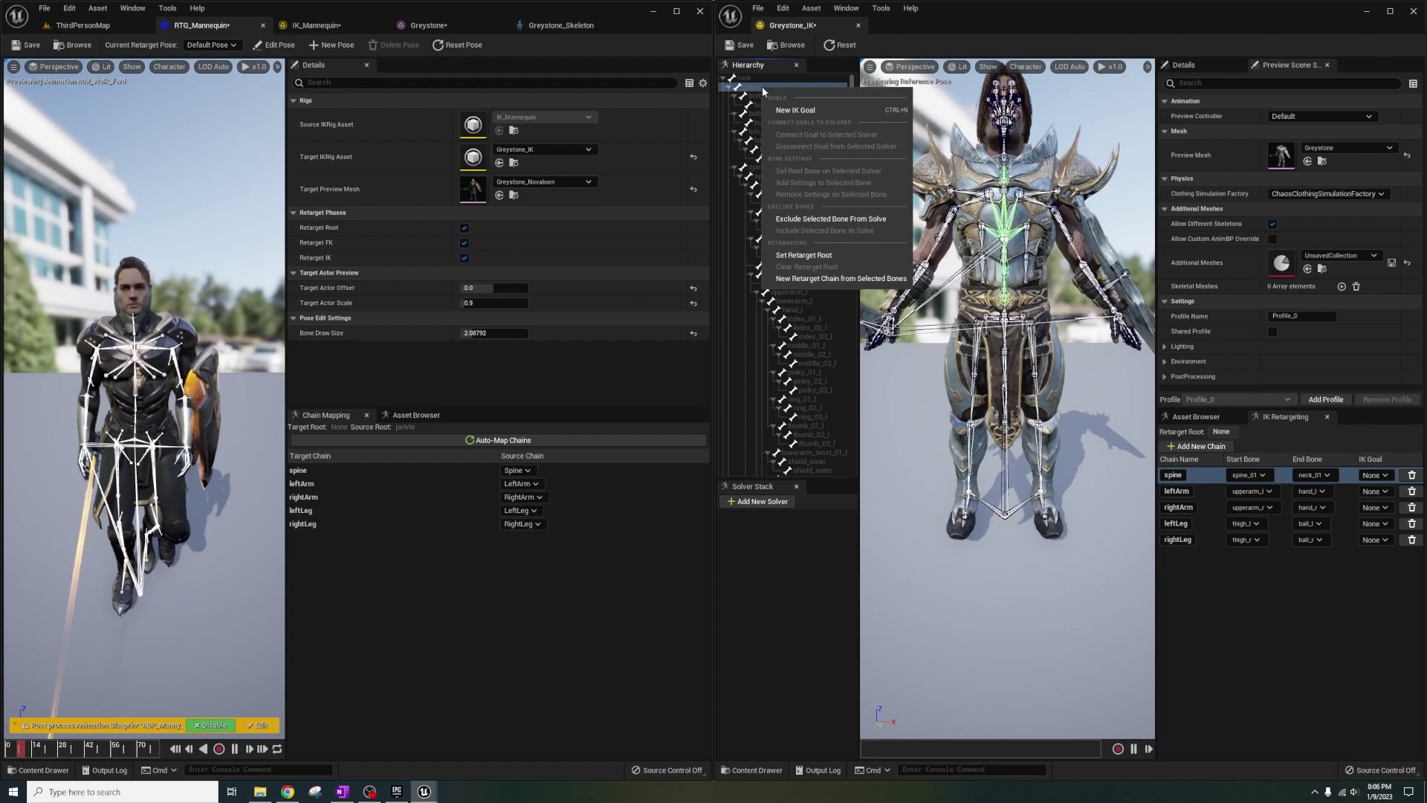
{"action": "left_click", "coordinate": [830, 257]}
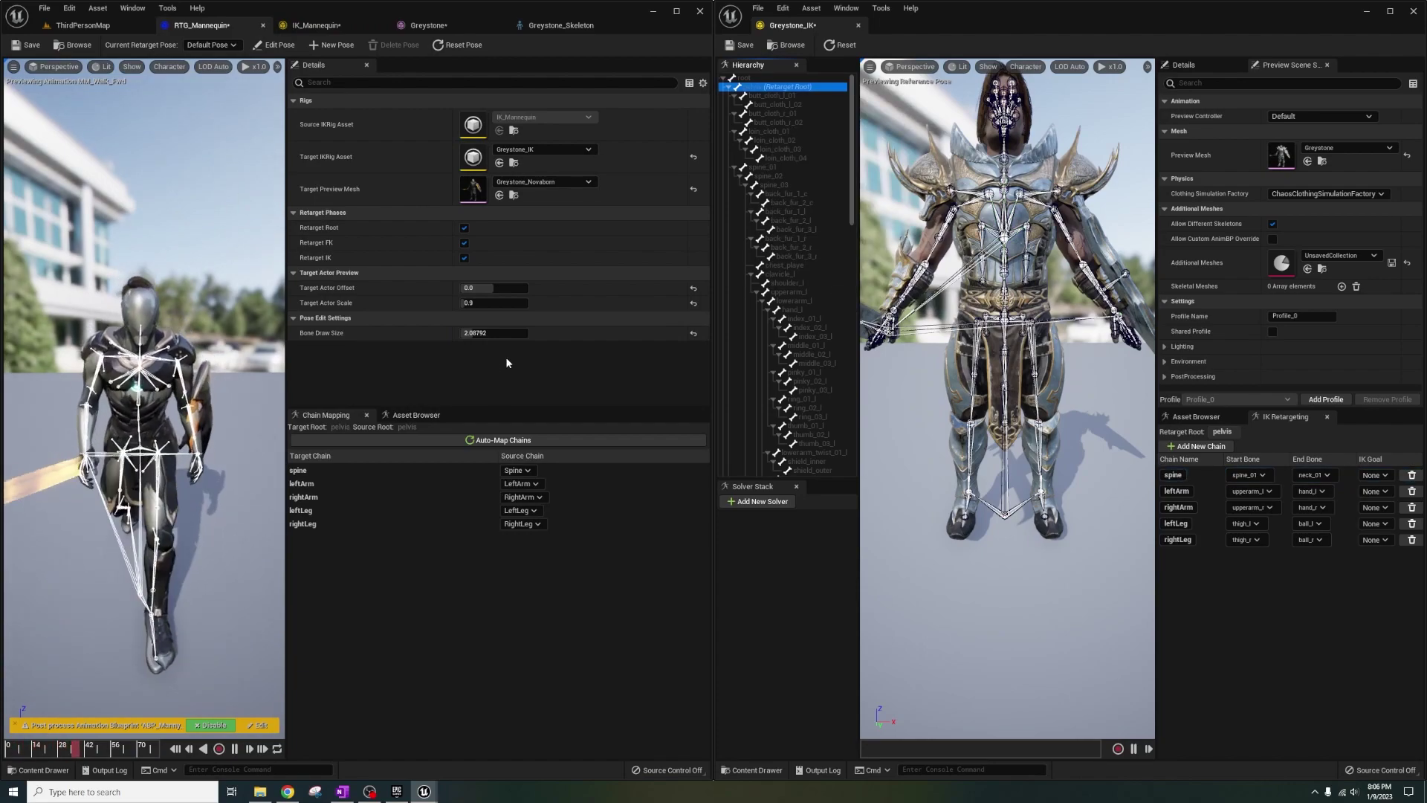
Step: Switch the target actor offset between 100 and 0 to compare Greystone's retargeted walk with the mannequin's
{"action": "left_click", "coordinate": [486, 287]}
{"action": "type", "text": "100"}
{"action": "key", "text": "Return"}
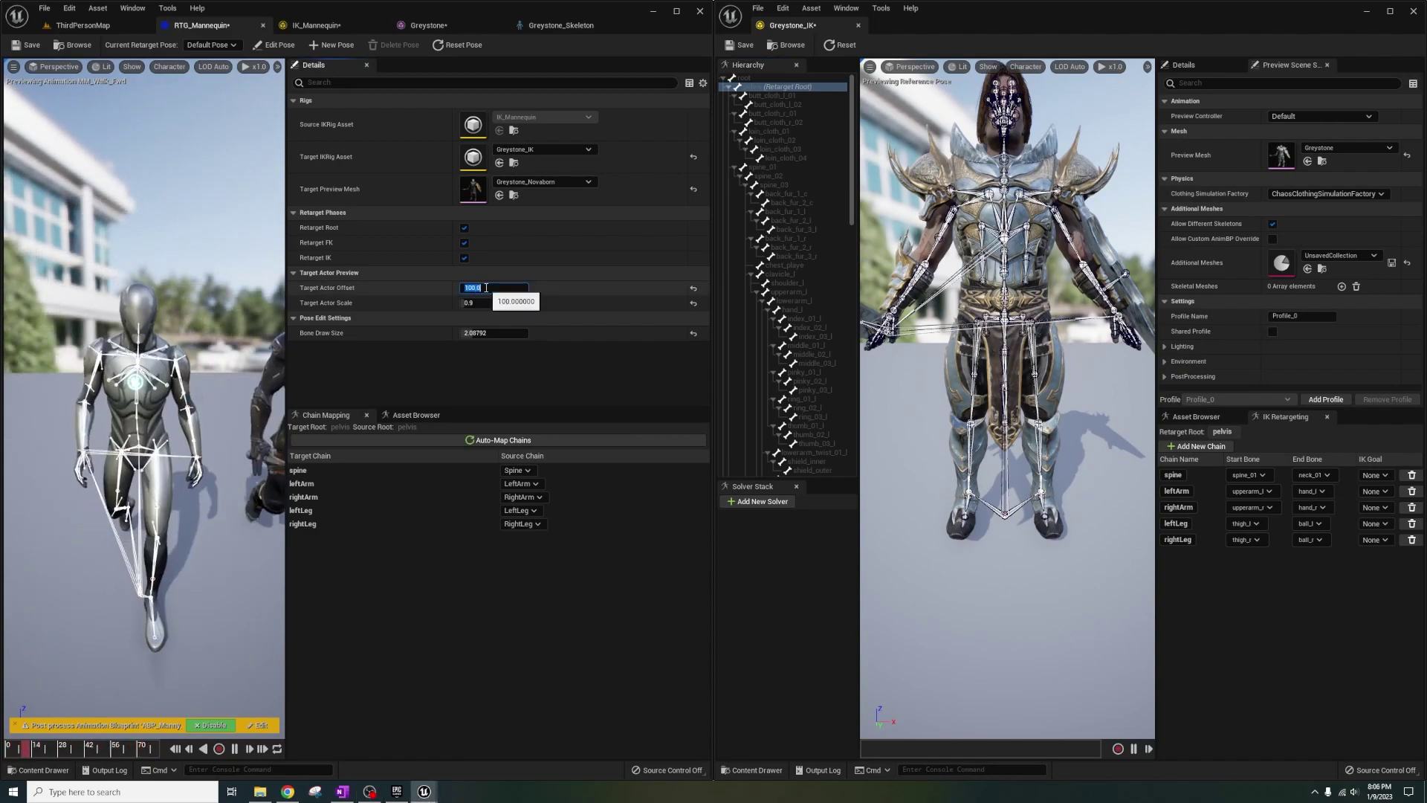
{"action": "left_click", "coordinate": [484, 288]}
{"action": "key", "text": "s"}
{"action": "key", "text": "d"}
{"action": "right_click_drag", "start_coordinate": [106, 332], "coordinate": [96, 328]}
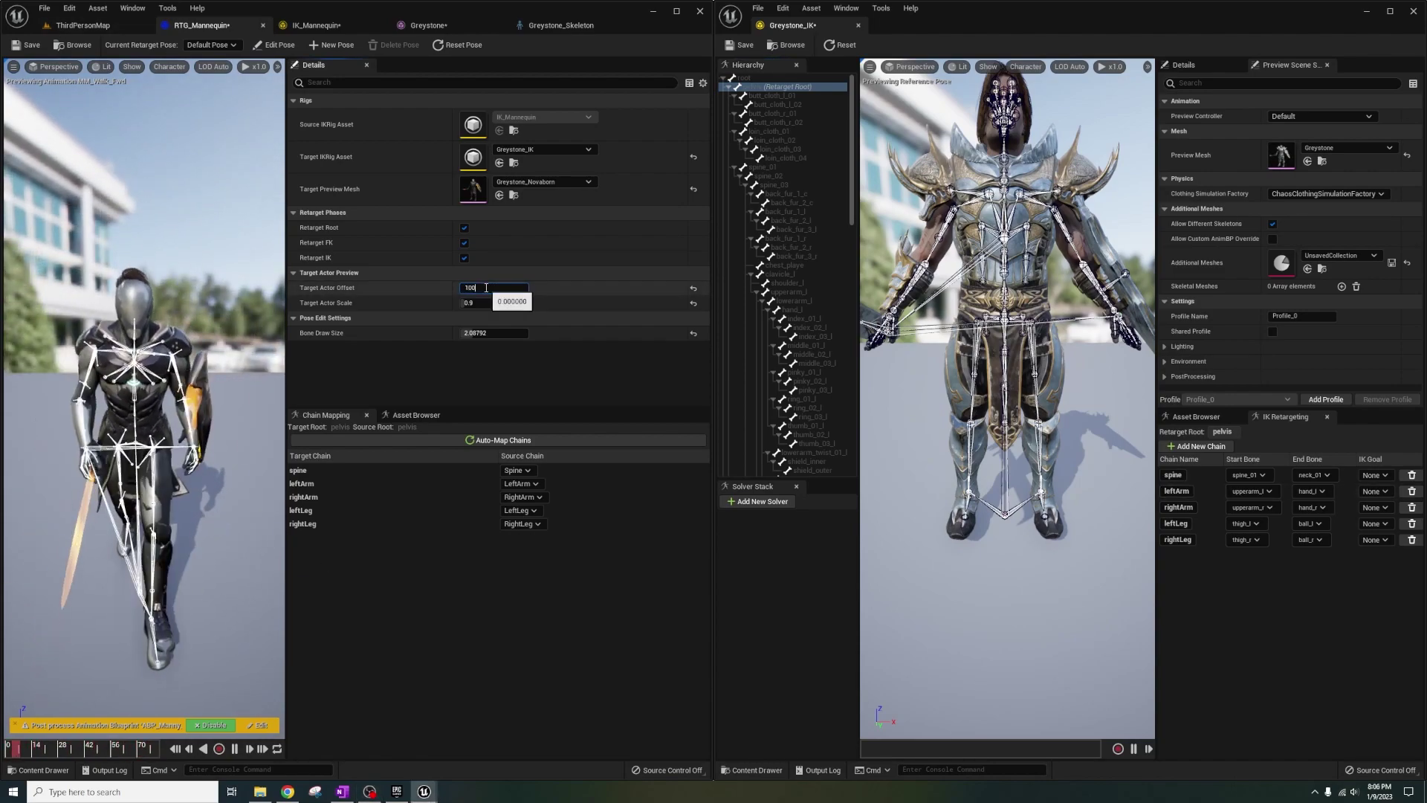
{"action": "left_click", "coordinate": [484, 288]}
{"action": "right_click_drag", "start_coordinate": [106, 332], "coordinate": [100, 329]}
{"action": "key", "text": "s"}
{"action": "key", "text": "d"}
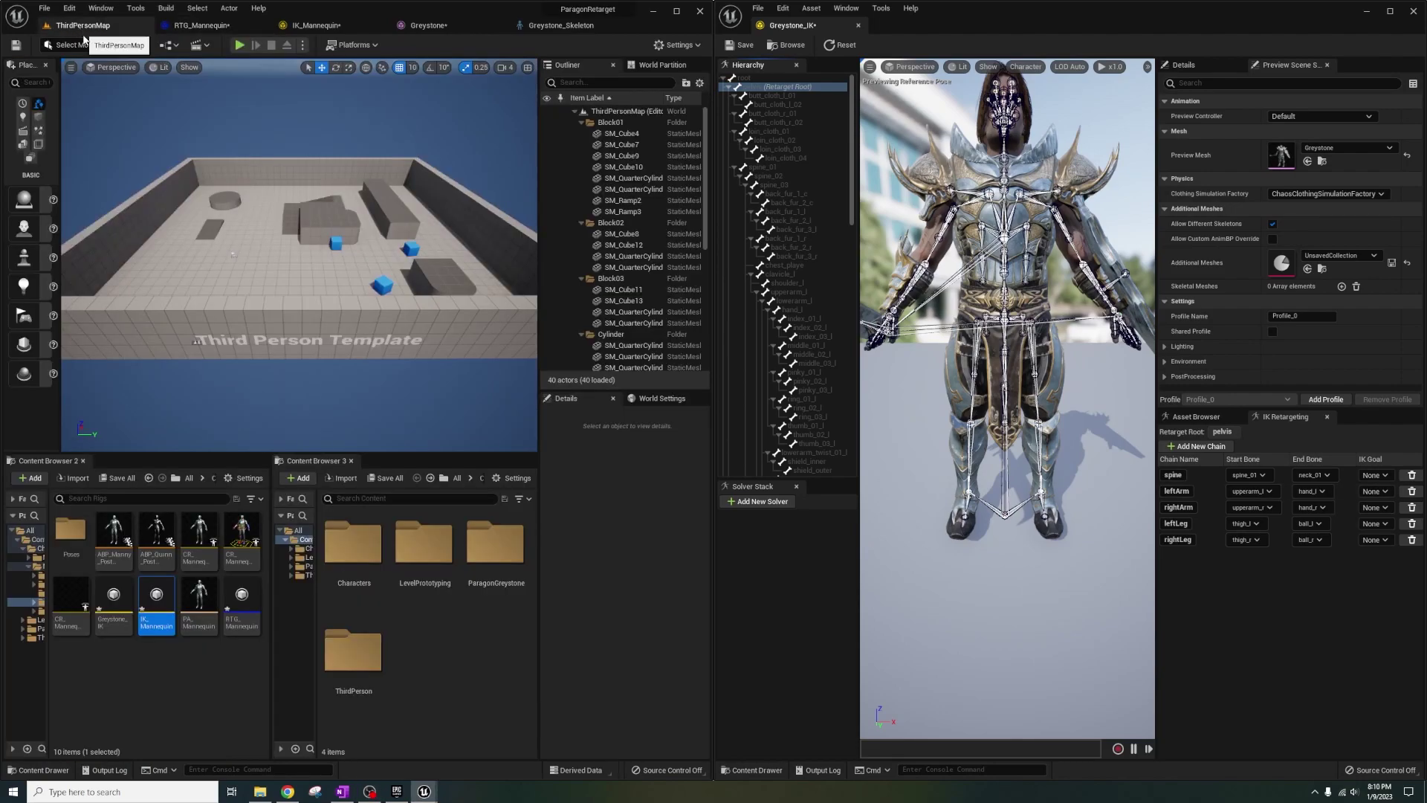
Step: Find ABP_Manny in the project content and start duplicating and retargeting it with the RTG_Mannequin retargeter
{"action": "type", "text": "abp"}
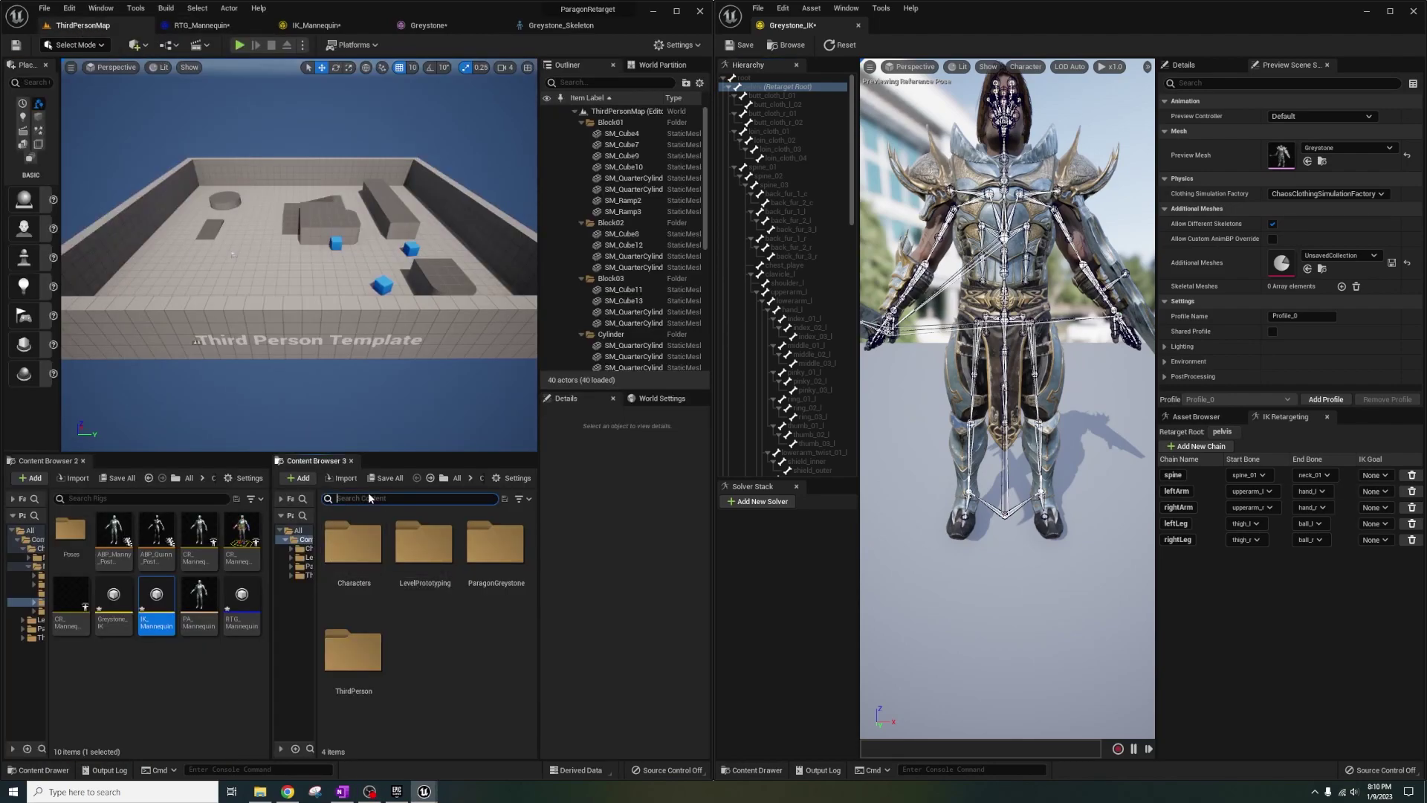
{"action": "right_click", "coordinate": [353, 550]}
{"action": "mouse_move", "coordinate": [431, 309]}
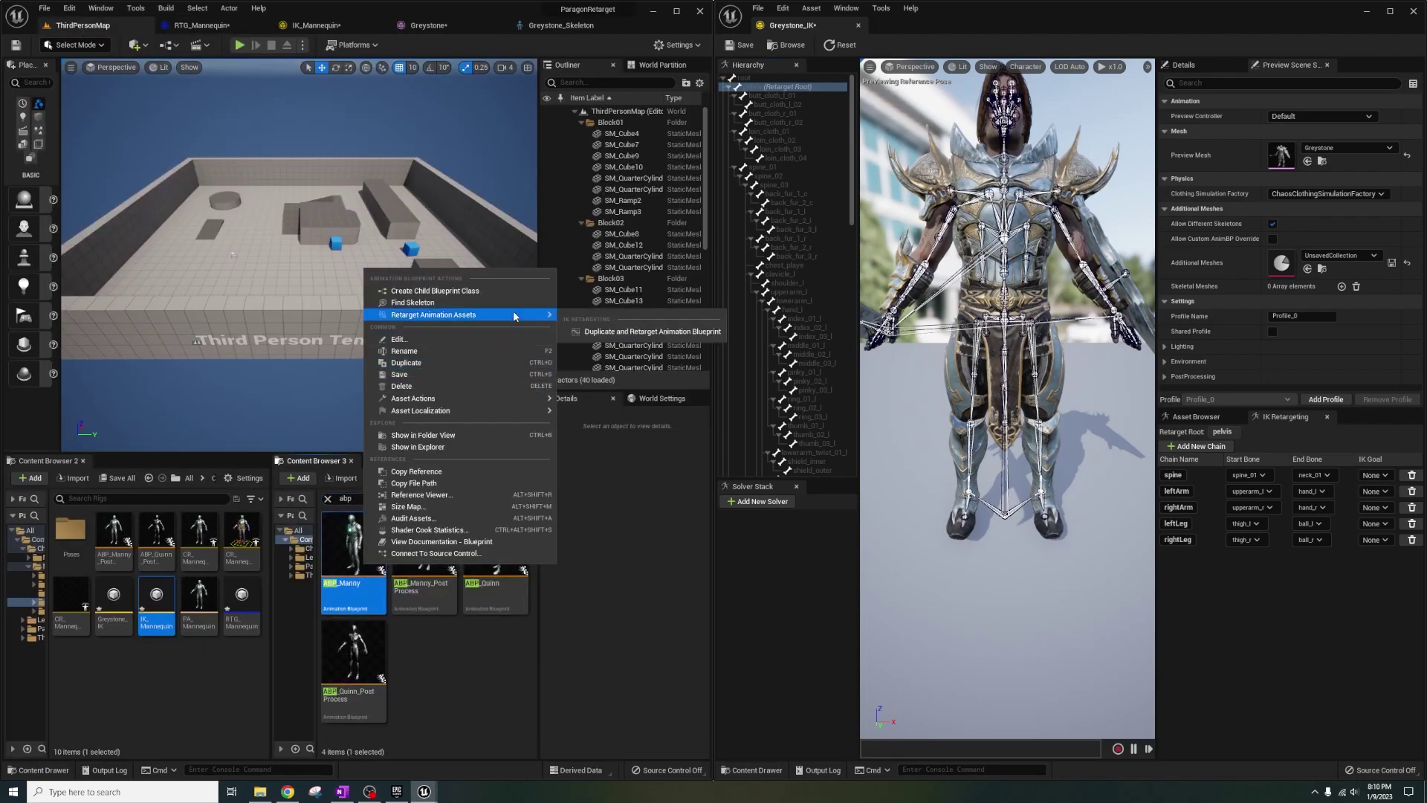
{"action": "left_click", "coordinate": [602, 354]}
{"action": "left_click", "coordinate": [950, 316]}
Step: Create a Retargeted folder under Content as the export path and run the retarget of the animation blueprint
{"action": "left_click", "coordinate": [953, 445]}
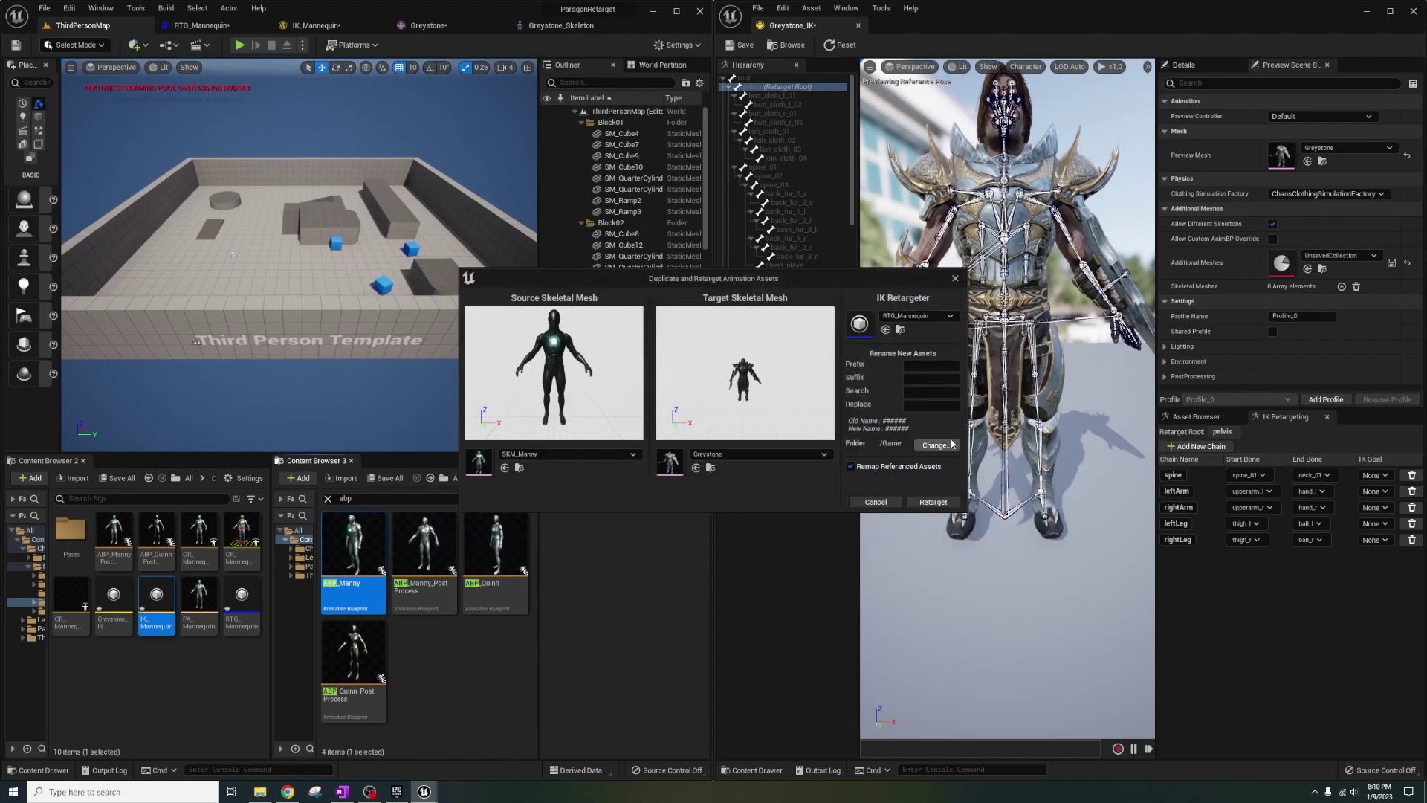
{"action": "left_click", "coordinate": [936, 445]}
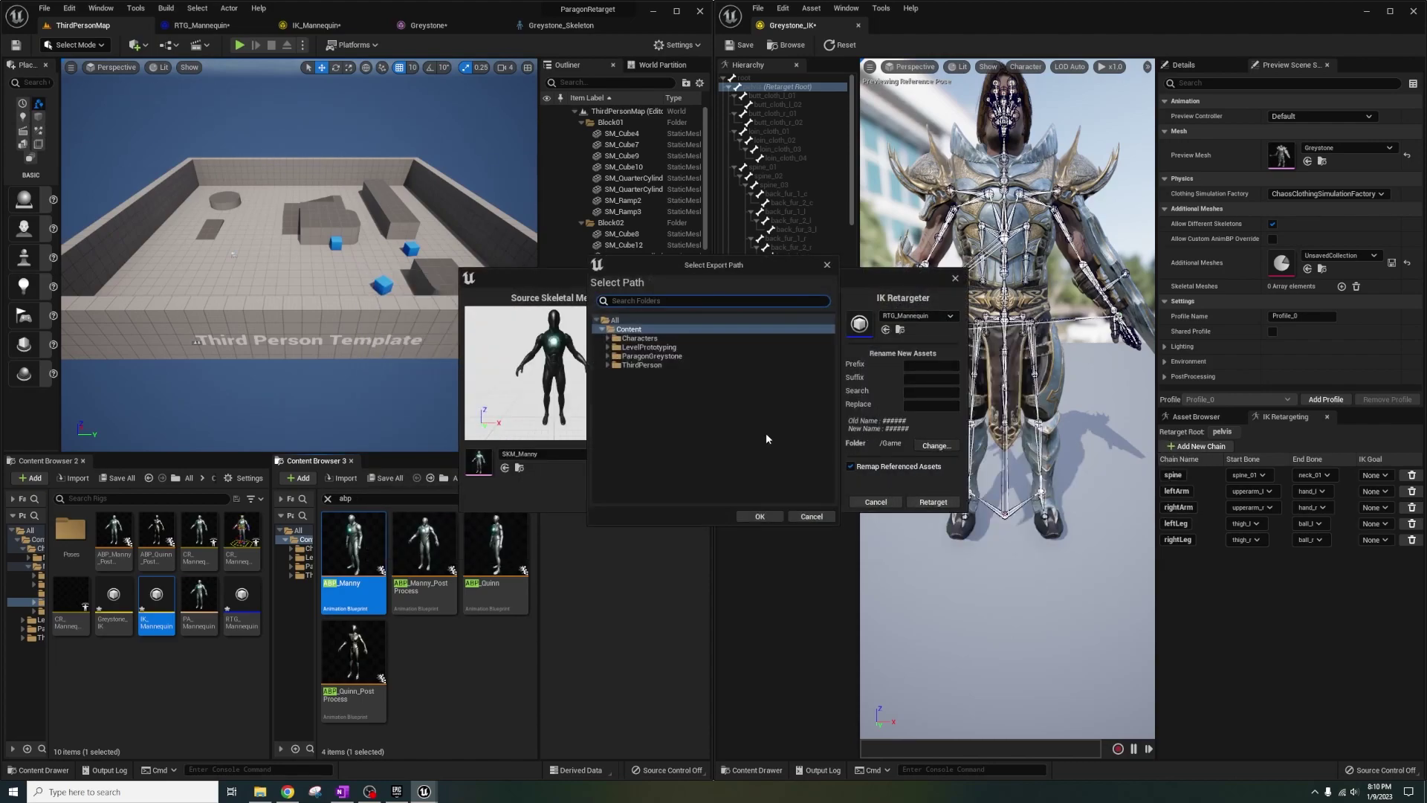
{"action": "left_click", "coordinate": [669, 345]}
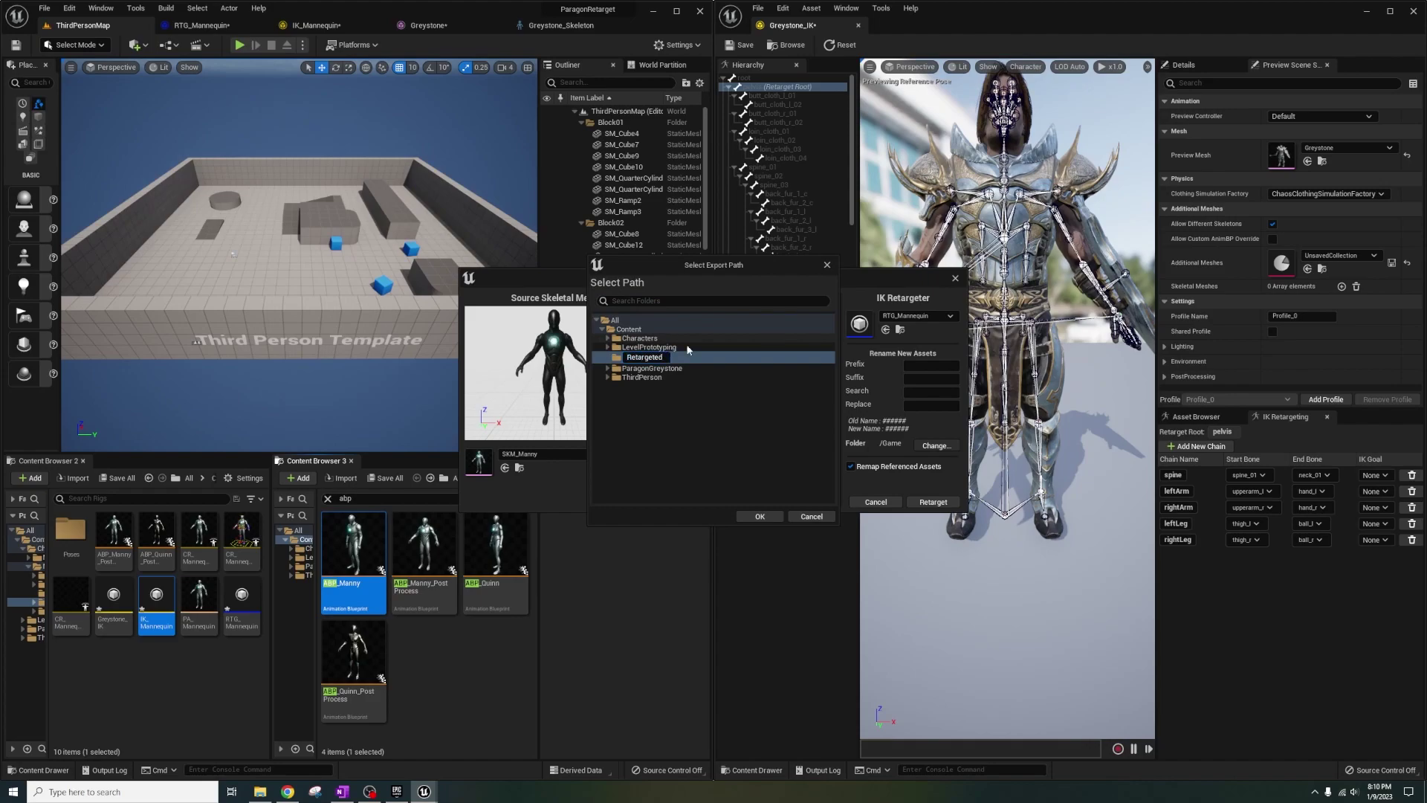
{"action": "type", "text": "Retargeted"}
{"action": "key", "text": "Return"}
{"action": "left_click", "coordinate": [760, 516]}
{"action": "left_click", "coordinate": [933, 502]}
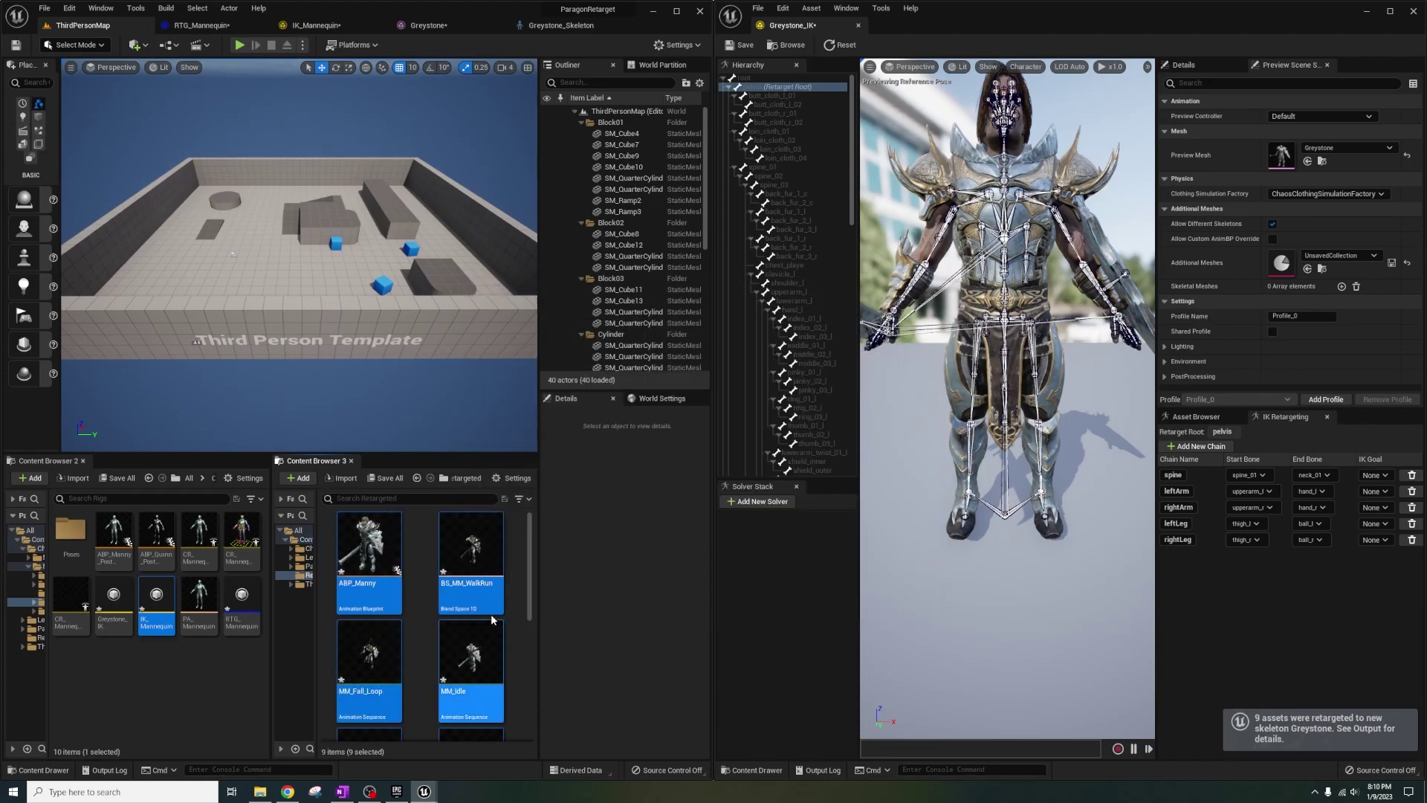
Step: Delete the PlayerStart actor from ThirdPersonMap
{"action": "key", "text": "w"}
{"action": "right_click_drag", "start_coordinate": [371, 271], "coordinate": [279, 290]}
{"action": "left_click", "coordinate": [275, 278]}
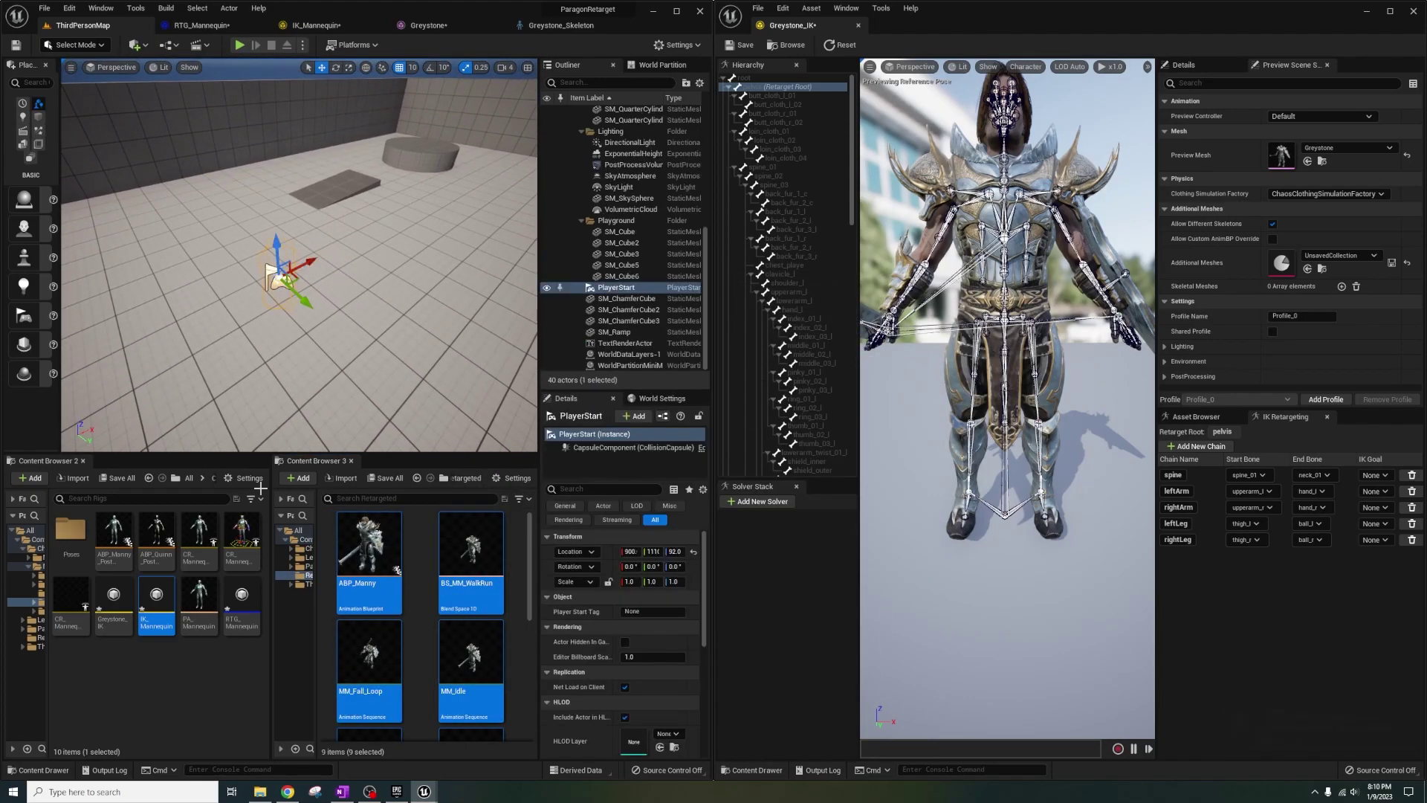
{"action": "key", "text": "Delete"}
Step: Search the content for "third" and place BP_ThirdPersonCharacter on the level floor
{"action": "left_click", "coordinate": [171, 511]}
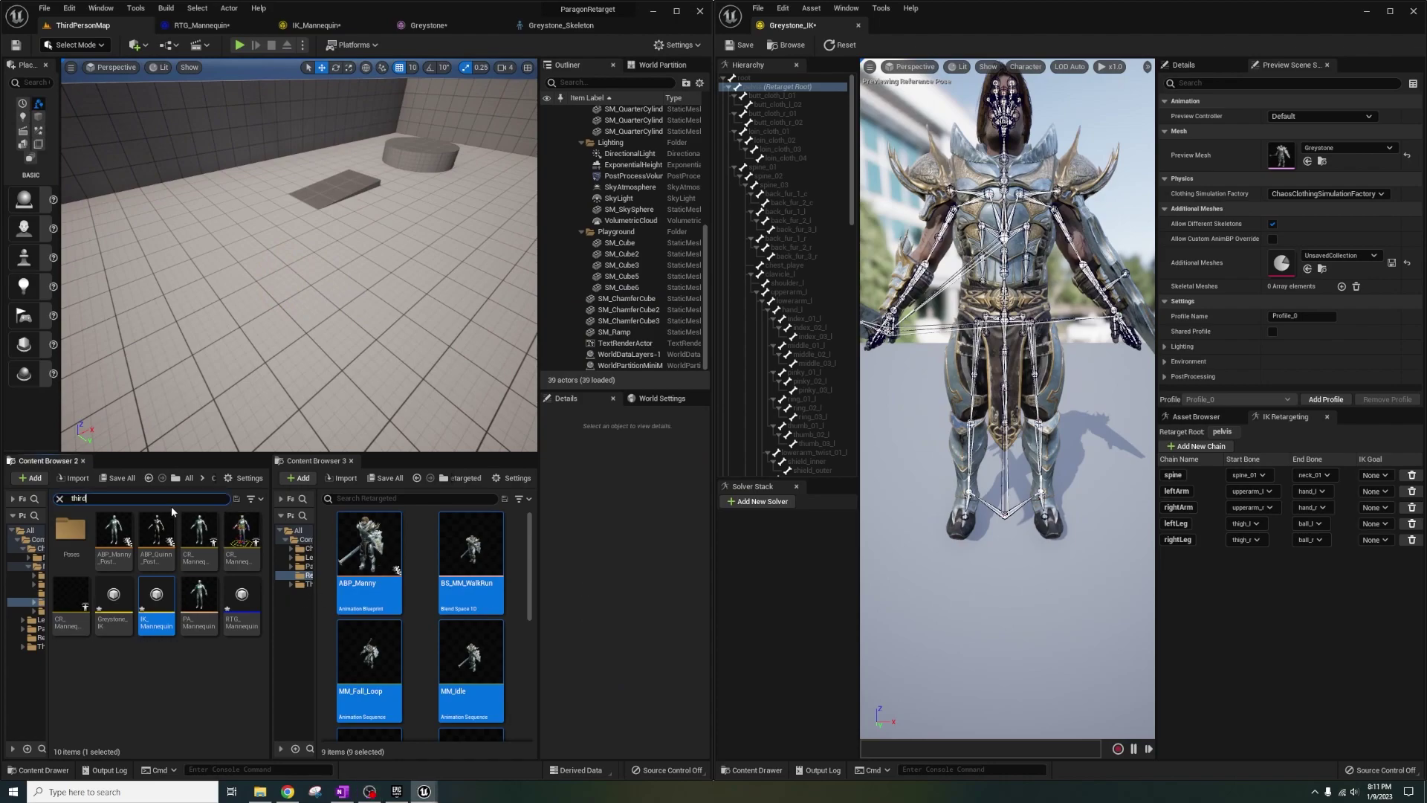
{"action": "left_click", "coordinate": [37, 541]}
{"action": "left_click_drag", "start_coordinate": [69, 537], "coordinate": [232, 355]}
{"action": "right_click_drag", "start_coordinate": [232, 349], "coordinate": [227, 297]}
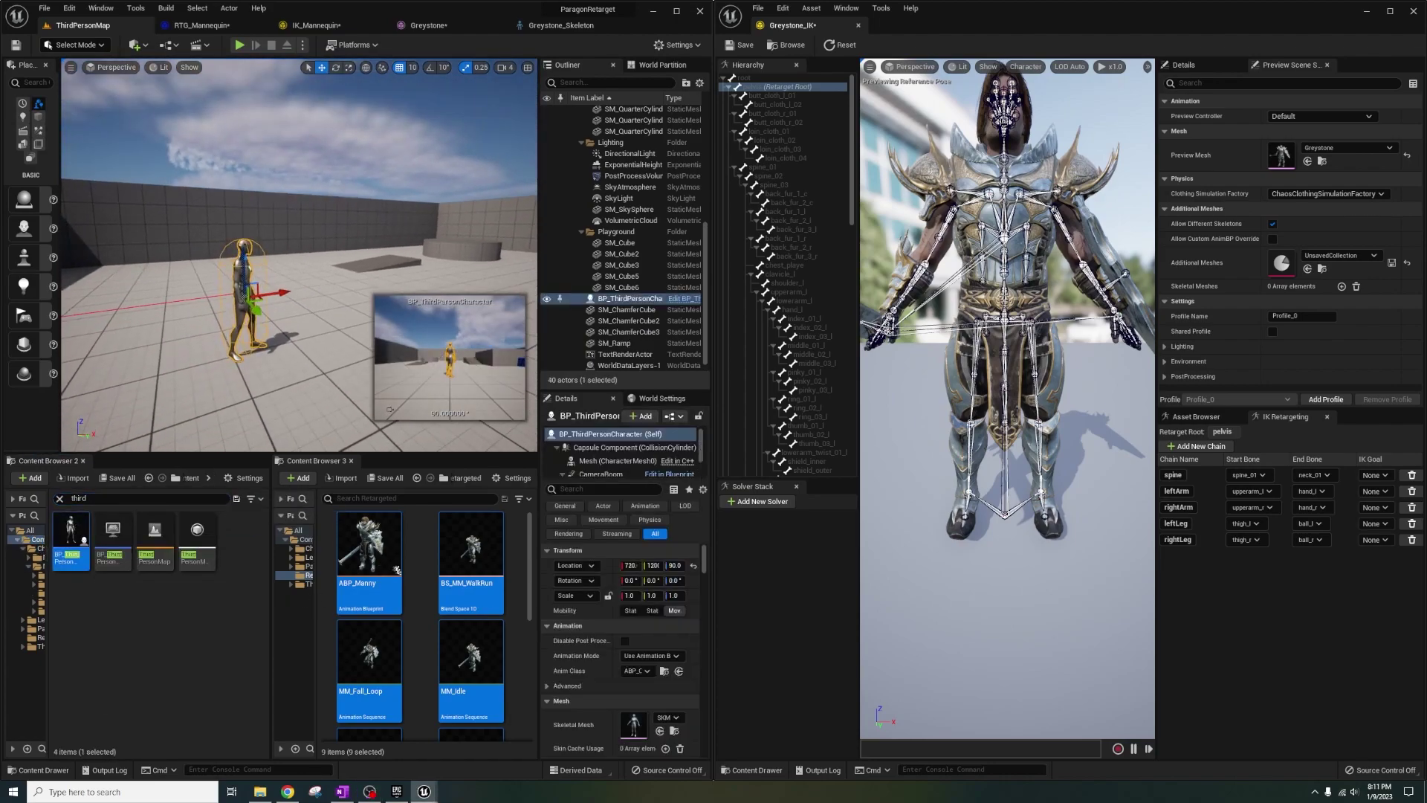
Step: Rename the retargeted ABP_Manny animation blueprint as ABP_Greystone
{"action": "left_click", "coordinate": [371, 555]}
{"action": "key", "text": "F2"}
{"action": "type", "text": "ABP_"}
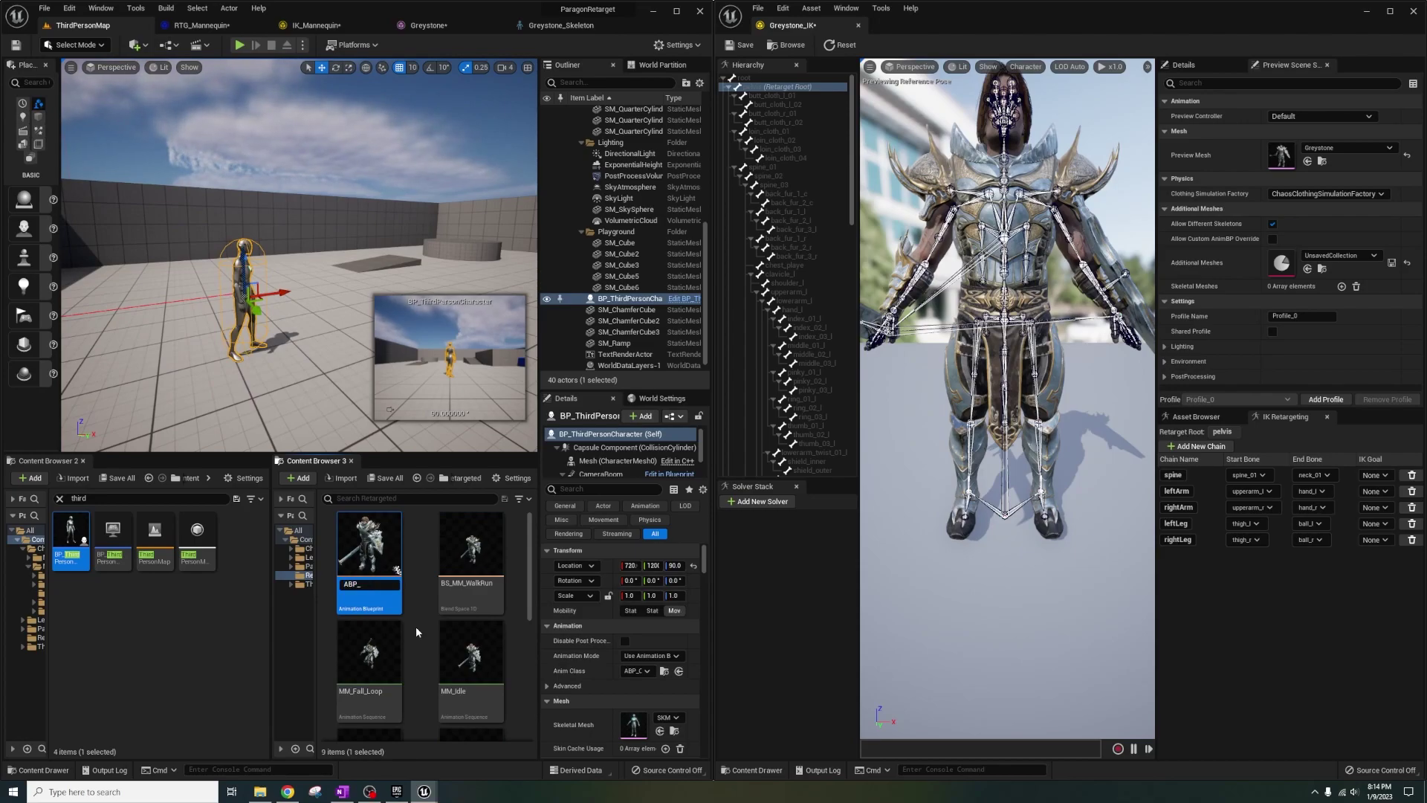
{"action": "key", "text": "Return"}
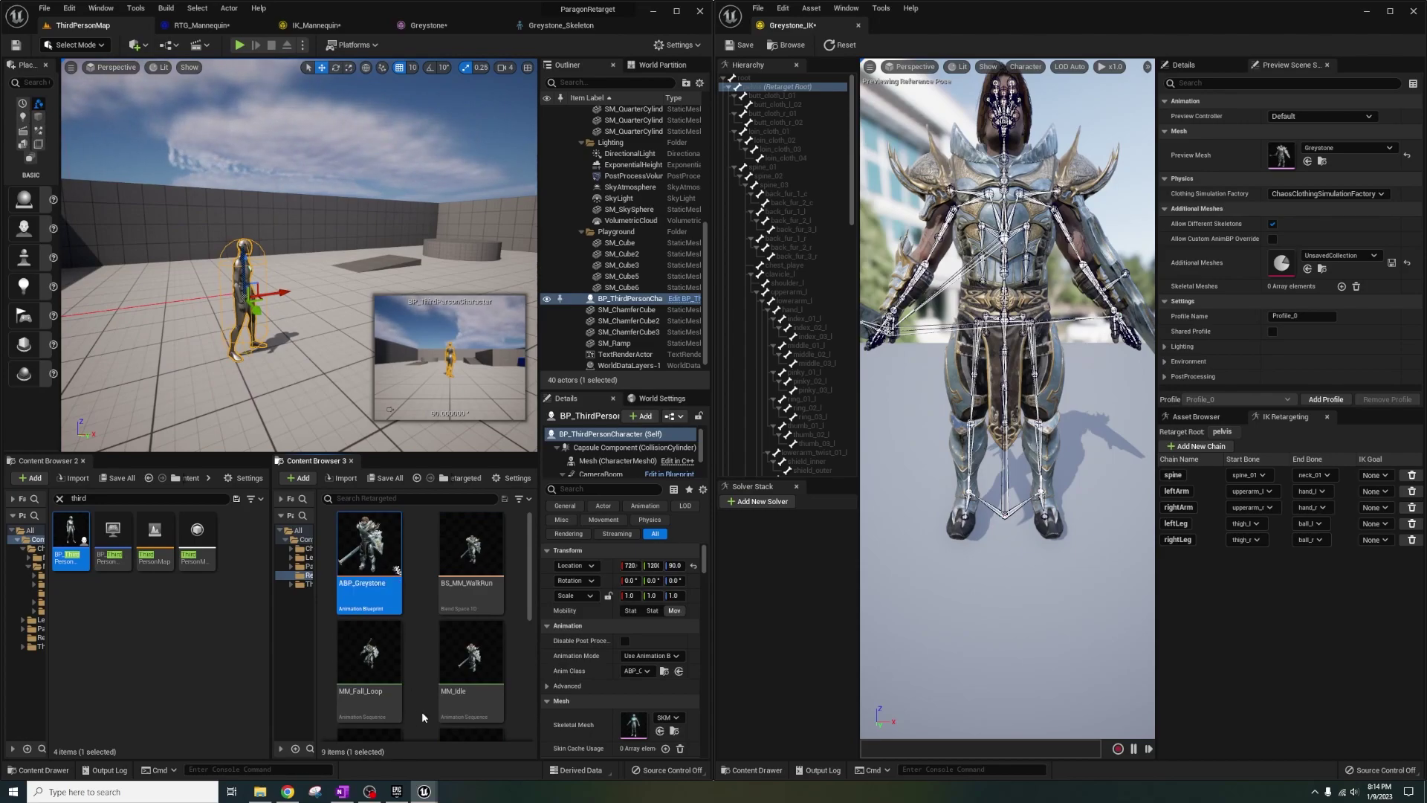
Step: In BP_ThirdPersonCharacter, set the mesh component's skeletal mesh to Greystone and its anim class to ABP_Greystone
{"action": "double_click", "coordinate": [70, 535]}
{"action": "left_click", "coordinate": [859, 25]}
{"action": "left_click", "coordinate": [676, 11]}
{"action": "right_click_drag", "start_coordinate": [513, 299], "coordinate": [649, 428]}
{"action": "left_click", "coordinate": [100, 139]}
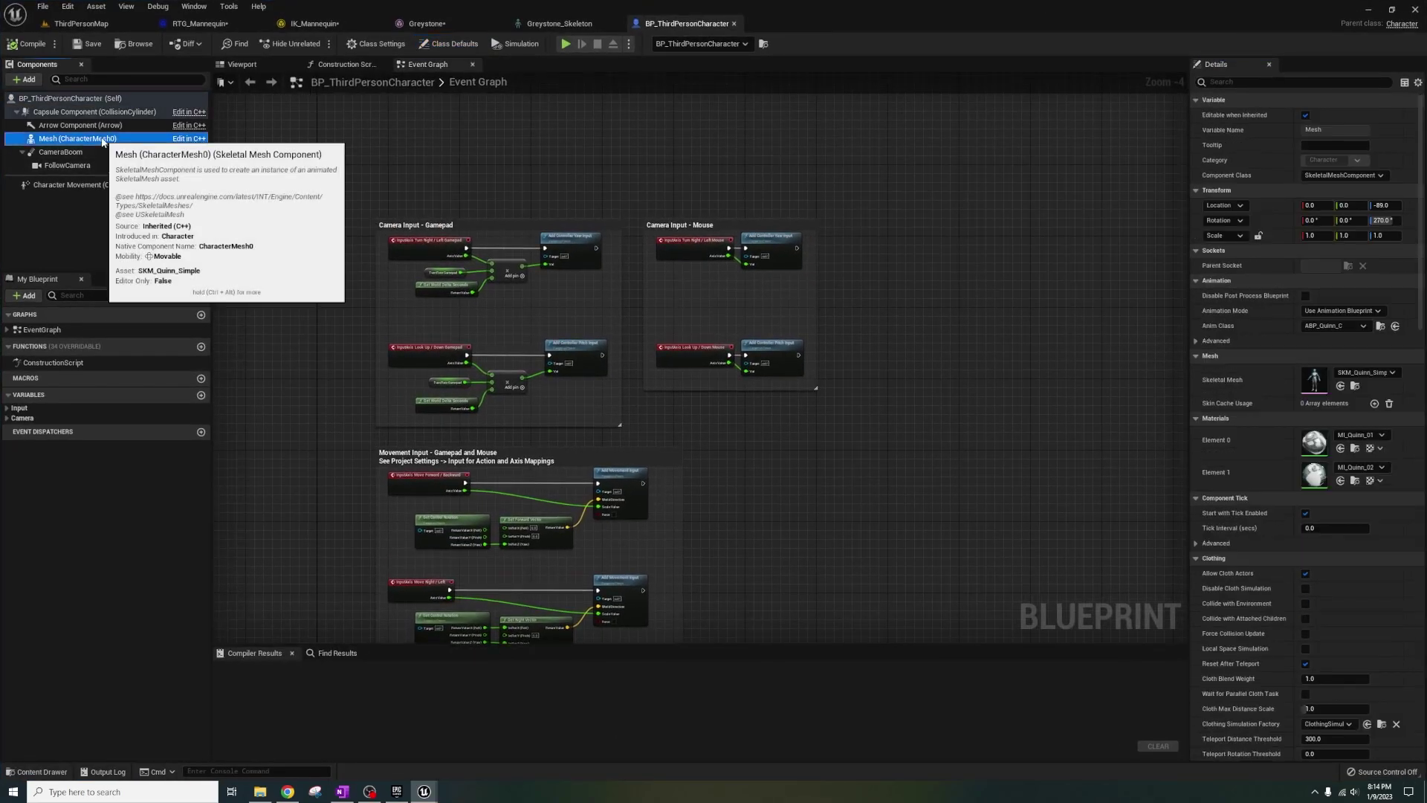
{"action": "left_click", "coordinate": [242, 64]}
{"action": "left_click", "coordinate": [1365, 373]}
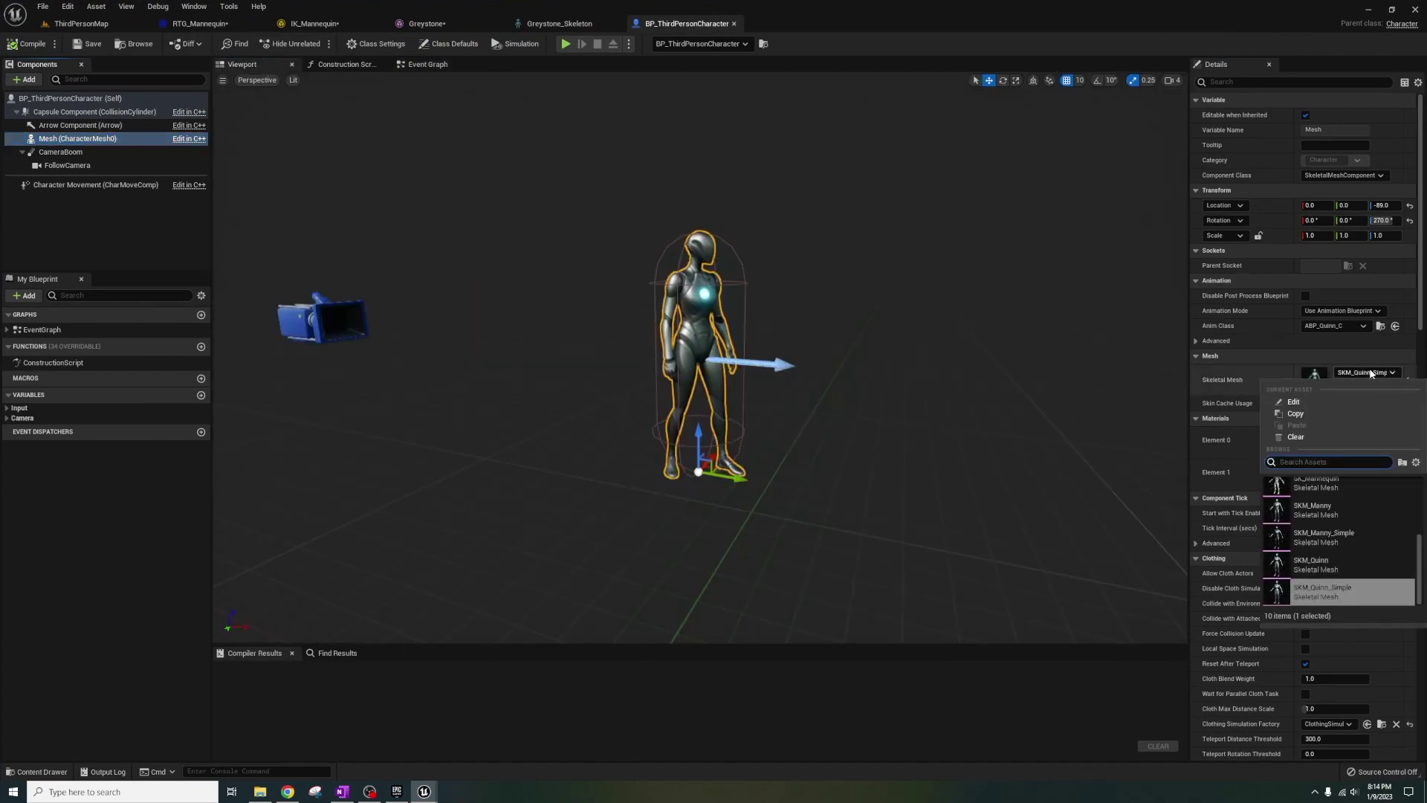
{"action": "type", "text": "grey"}
{"action": "left_click", "coordinate": [1322, 327]}
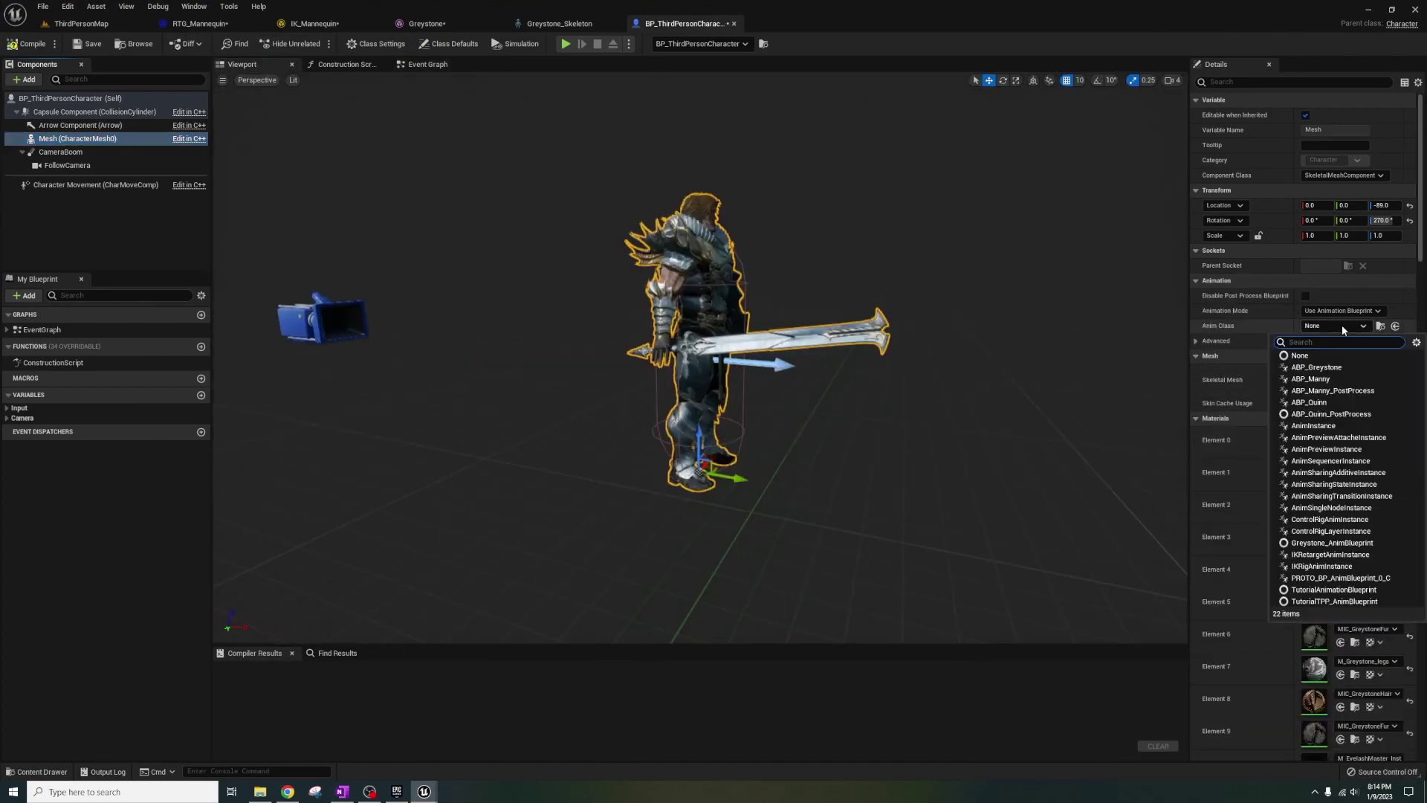
{"action": "left_click", "coordinate": [1331, 377]}
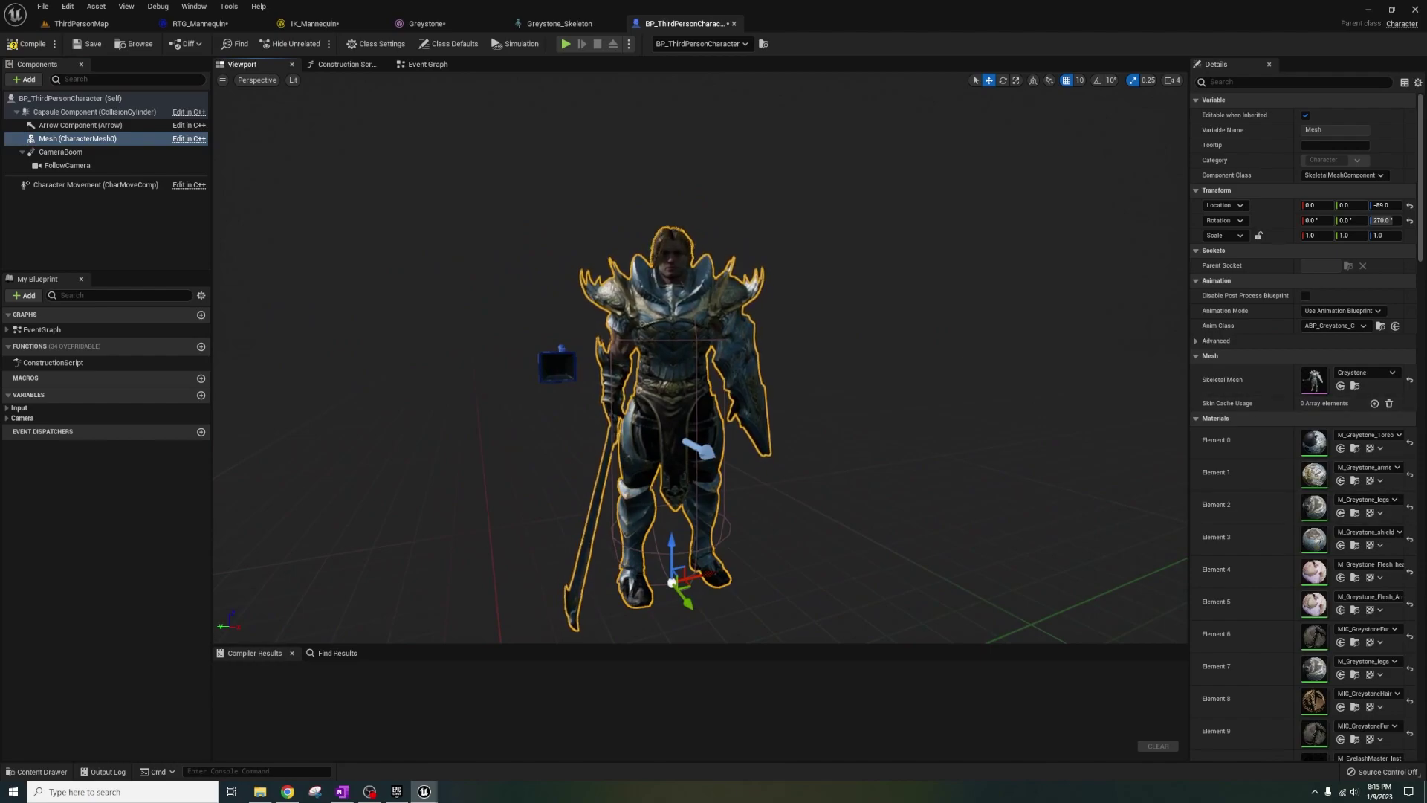
Step: Set the character blueprint's Auto Possess Player to Player 0, and compile and save it
{"action": "left_click", "coordinate": [1263, 83]}
{"action": "type", "text": "posses"}
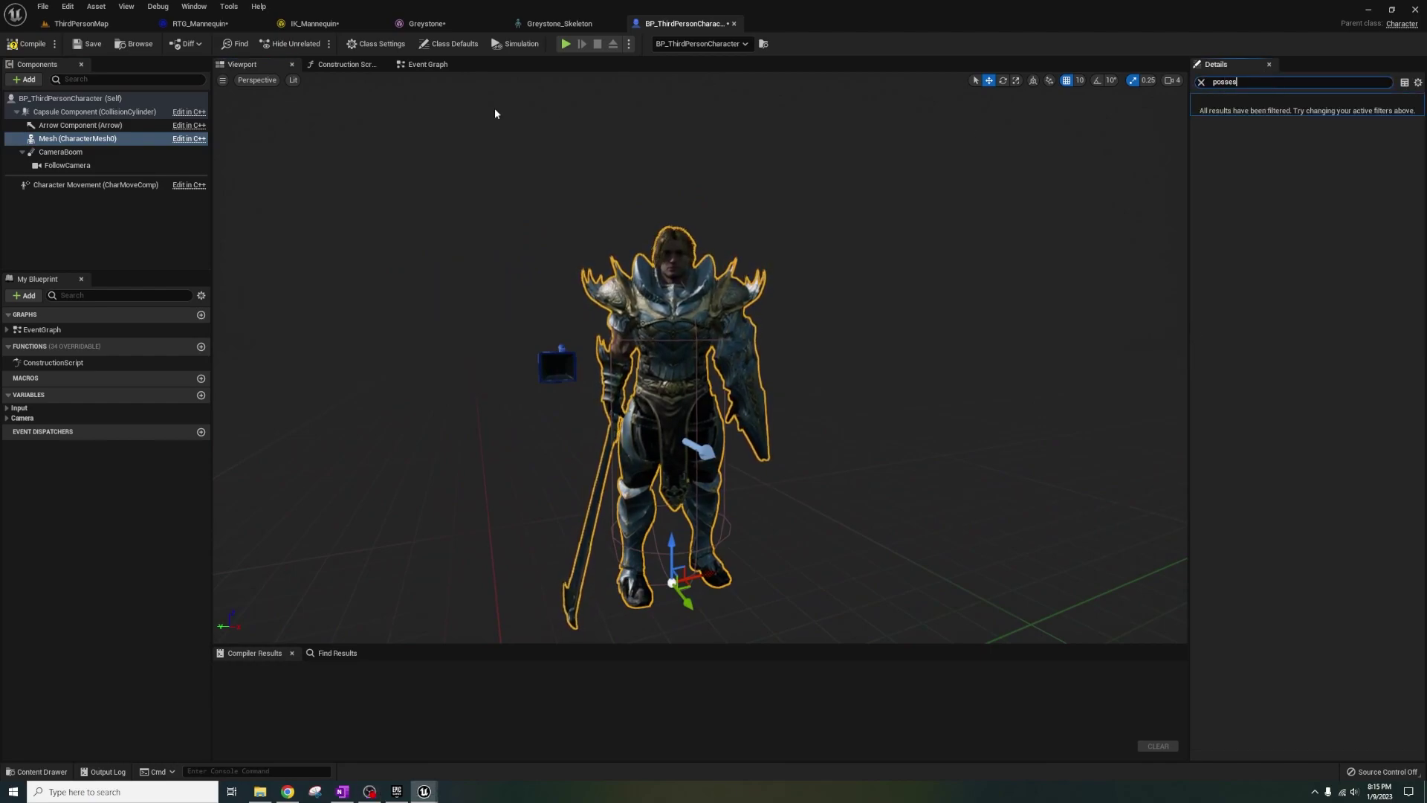
{"action": "left_click", "coordinate": [108, 99]}
{"action": "left_click", "coordinate": [1333, 115]}
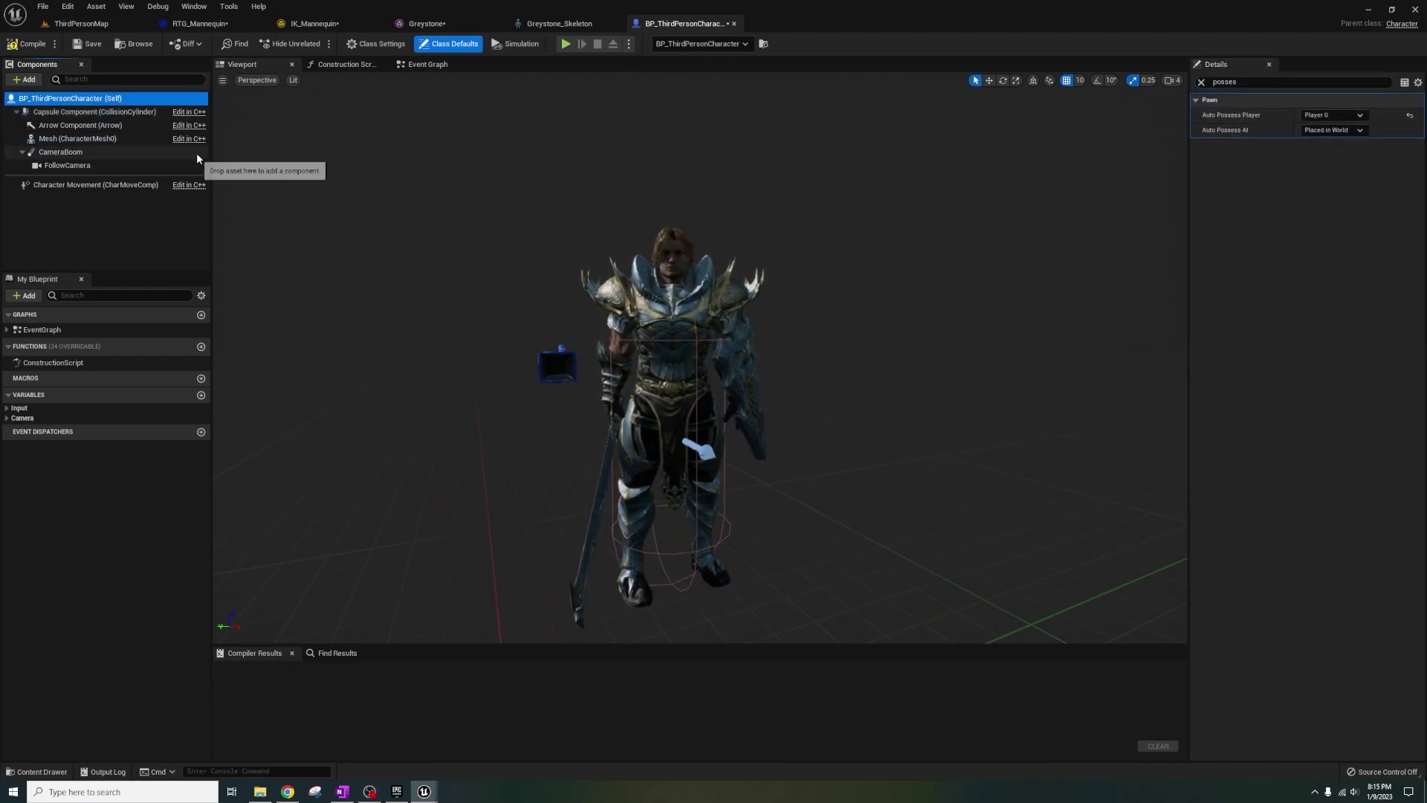
{"action": "left_click", "coordinate": [28, 43]}
{"action": "left_click", "coordinate": [87, 44]}
Step: Play ThirdPersonMap and move Greystone around to test the retargeted animations
{"action": "left_click", "coordinate": [95, 26]}
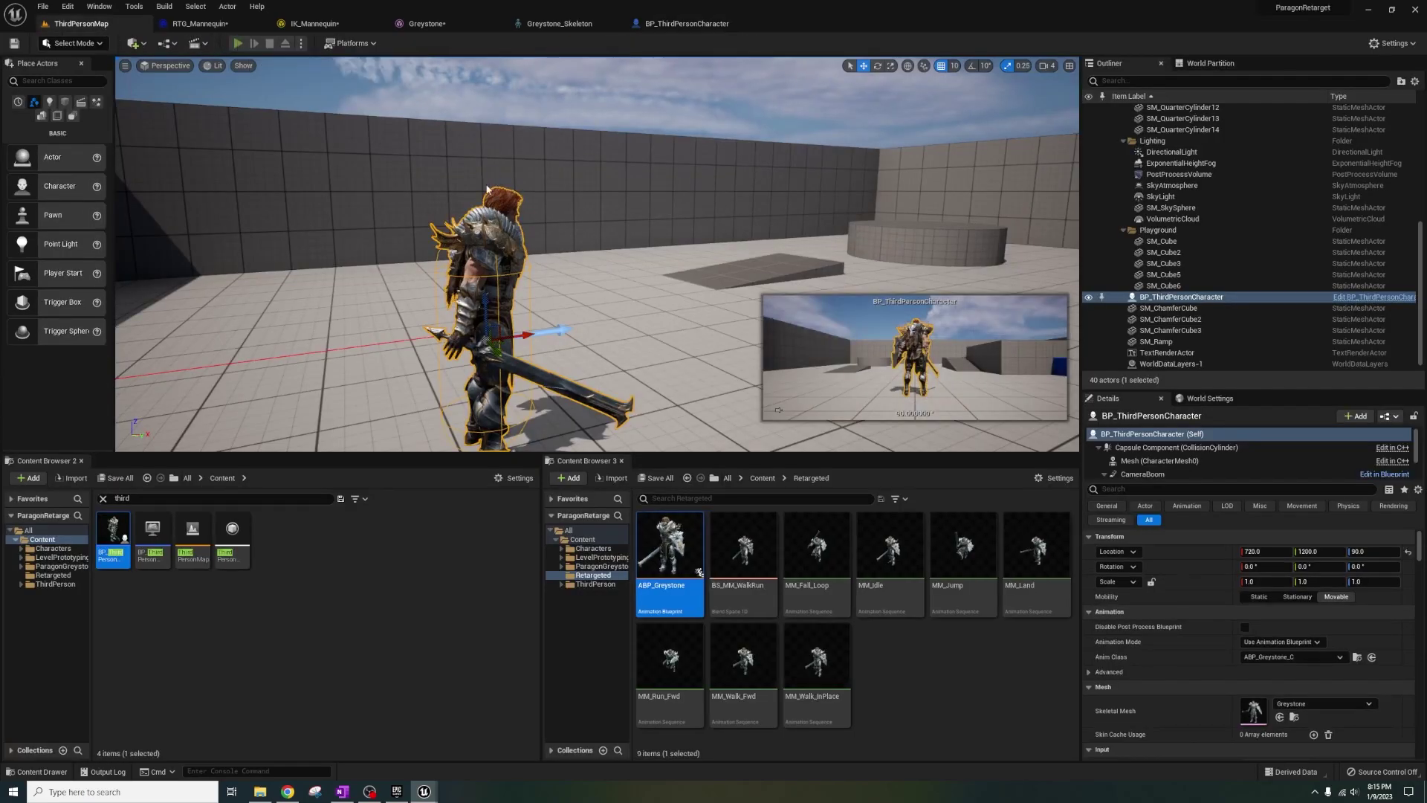
{"action": "key", "text": "alt+p"}
{"action": "key", "text": "a"}
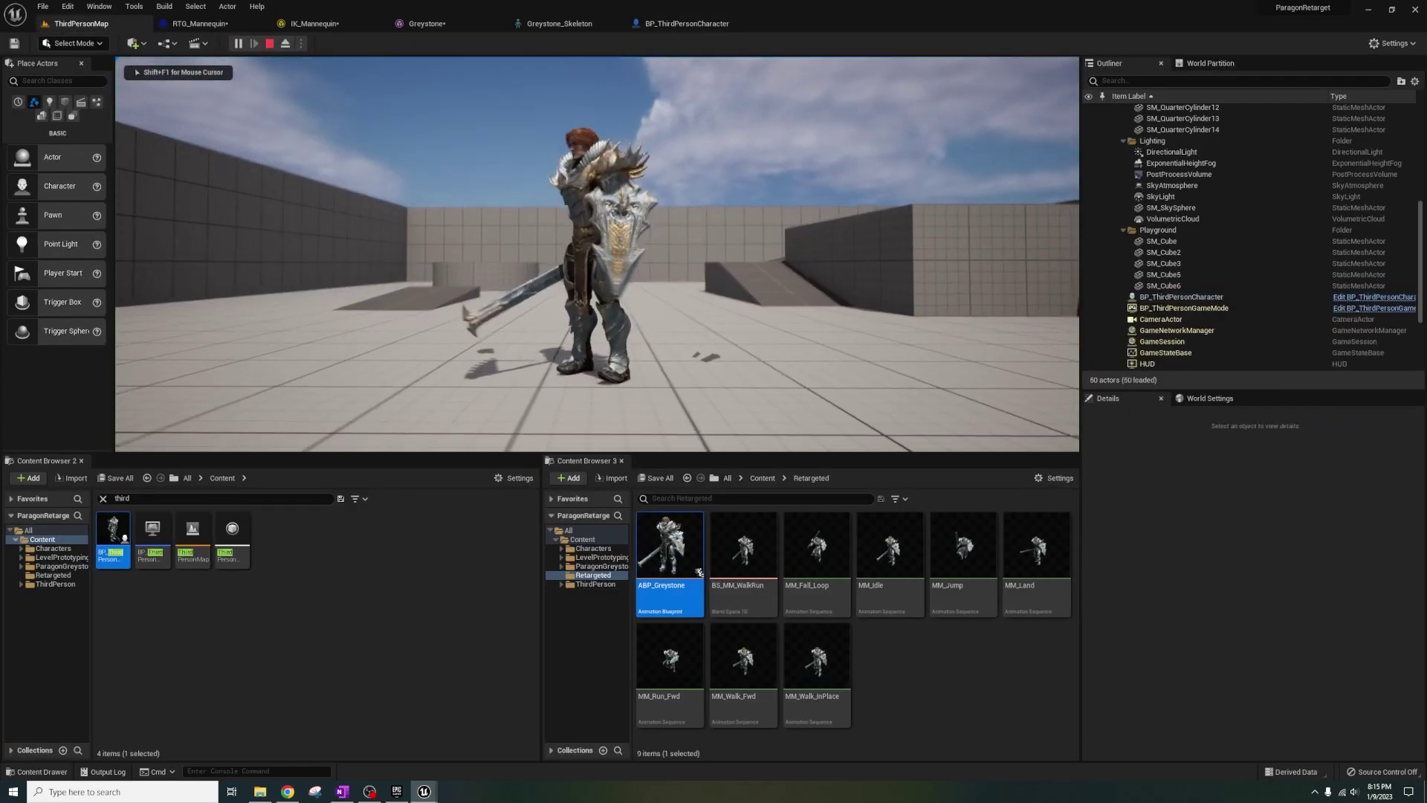
{"action": "key", "text": "s"}
{"action": "key", "text": "d"}
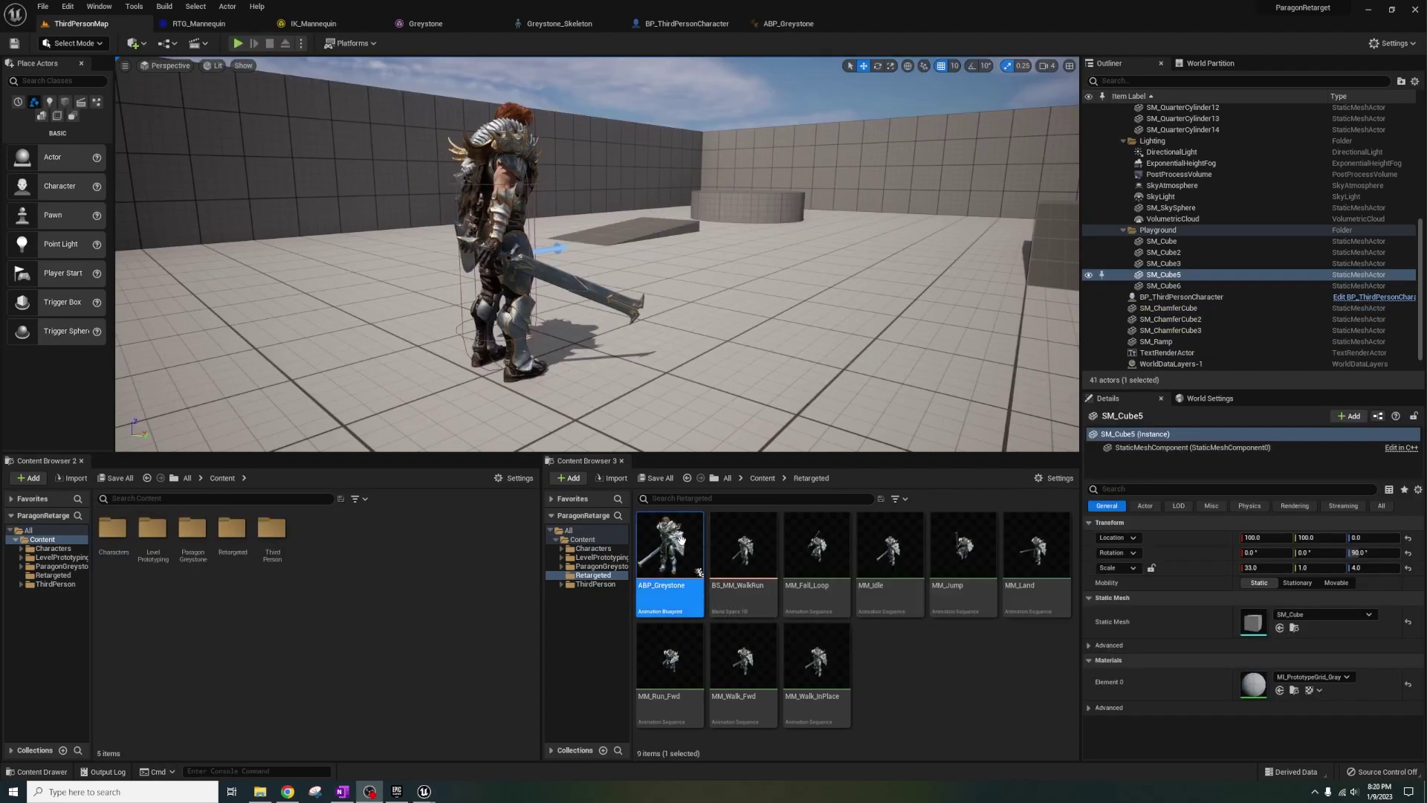
Step: In ABP_Greystone's AnimGraph, bypass the Control Rig node by linking the default slot straight to Output Pose, and move the node aside
{"action": "double_click", "coordinate": [673, 550]}
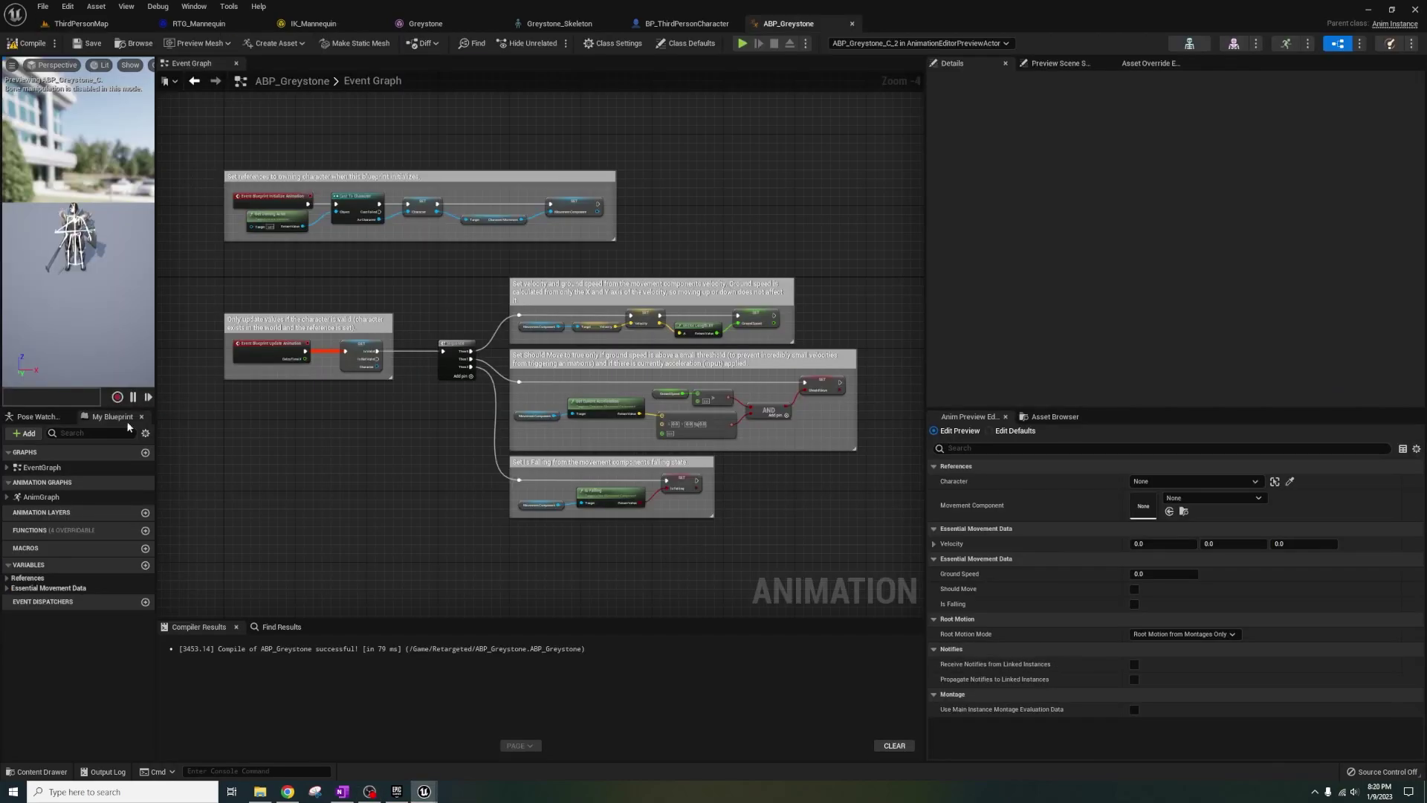
{"action": "double_click", "coordinate": [59, 497]}
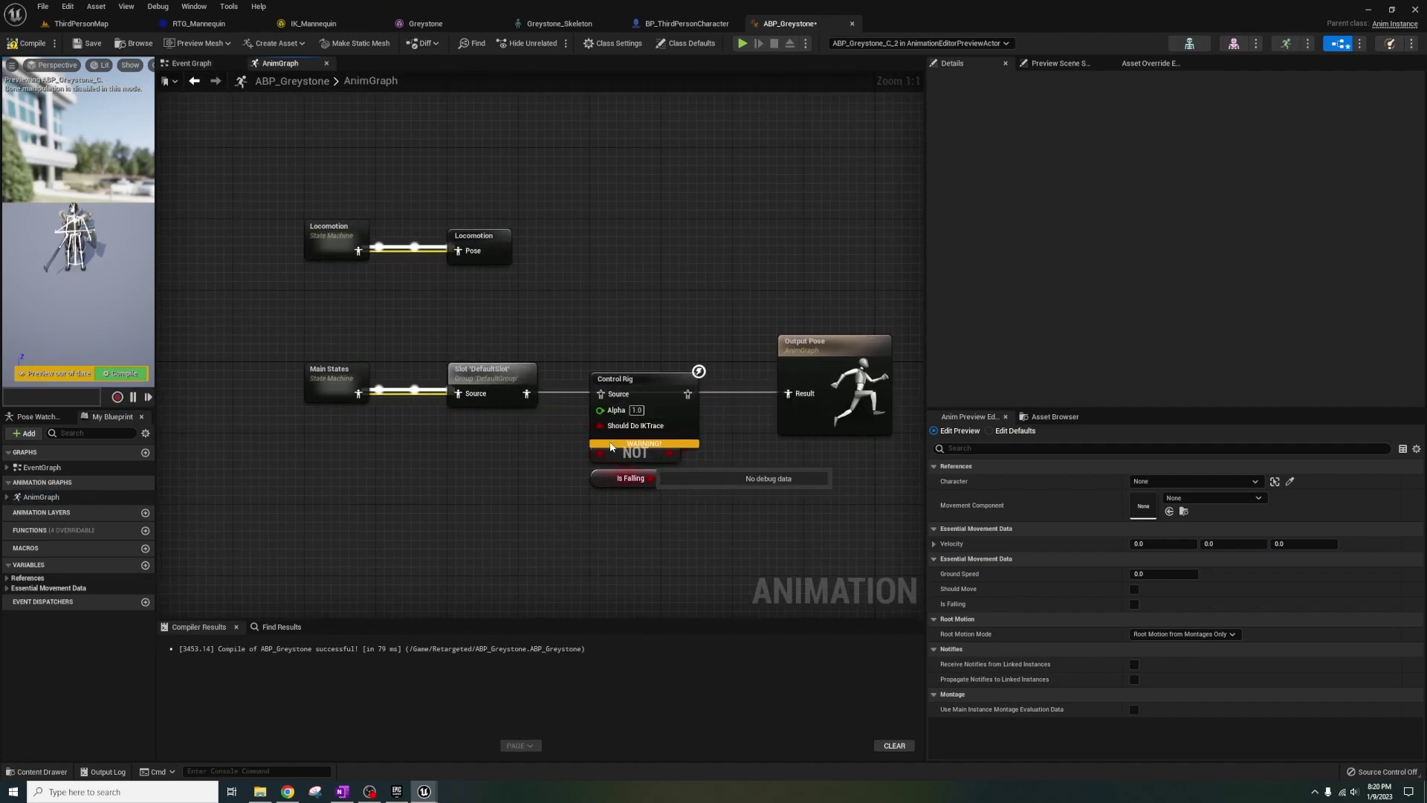
{"action": "left_click", "coordinate": [612, 445]}
{"action": "left_click_drag", "start_coordinate": [672, 559], "coordinate": [673, 558]}
{"action": "left_click_drag", "start_coordinate": [664, 398], "coordinate": [575, 522]}
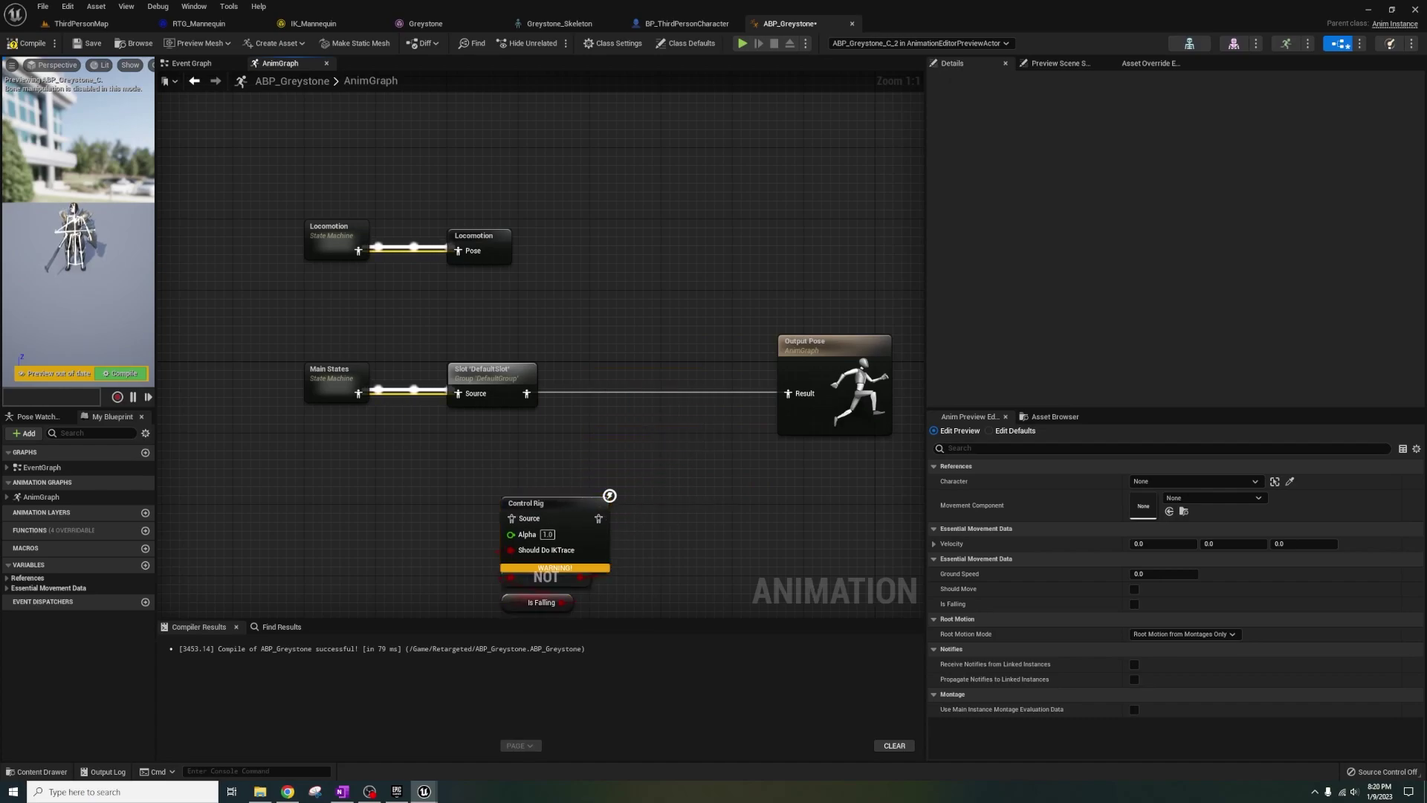
Step: Play ThirdPersonMap and run Greystone around to check the animations without the Control Rig
{"action": "left_click", "coordinate": [80, 24]}
{"action": "key", "text": "alt+p"}
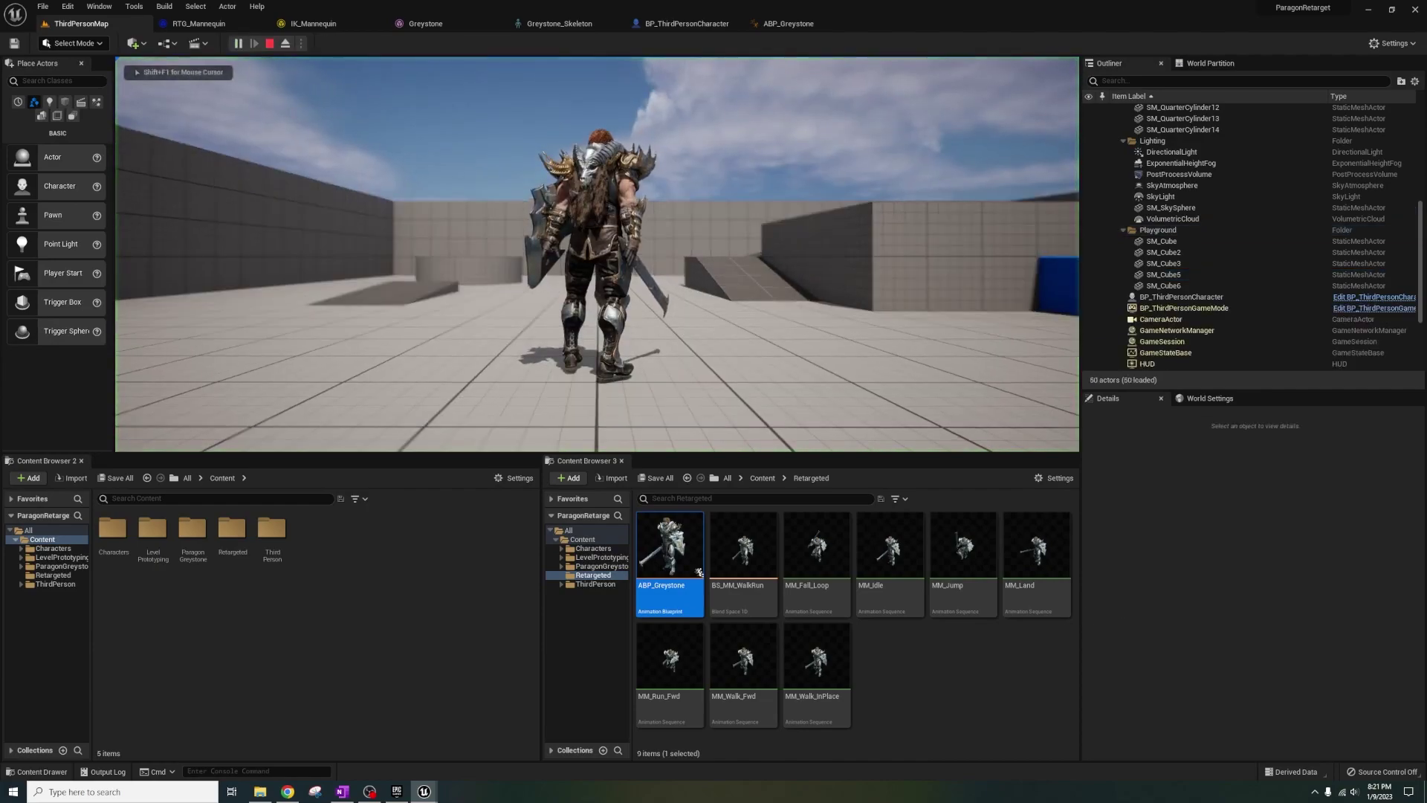
{"action": "key", "text": "s"}
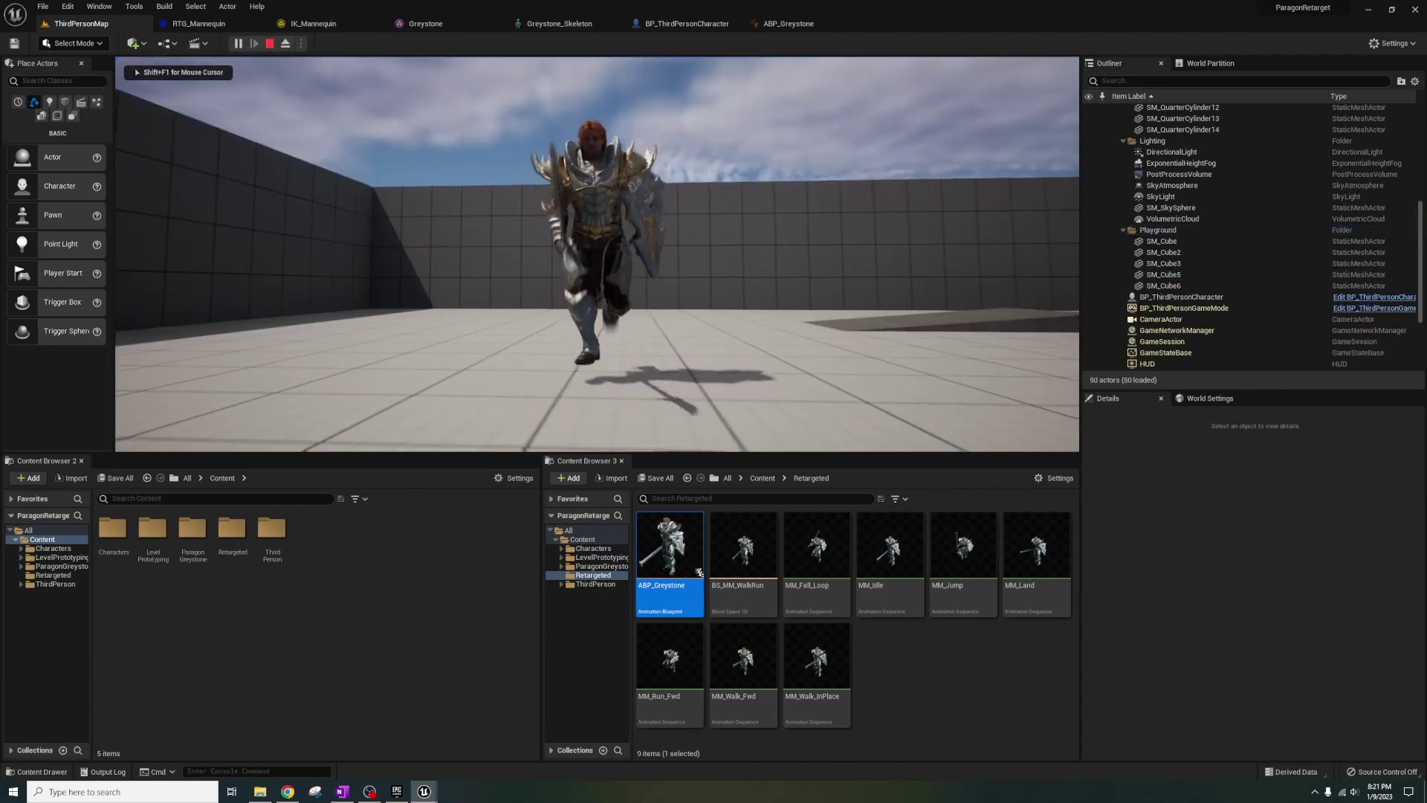
{"action": "key", "text": "shift+F1"}
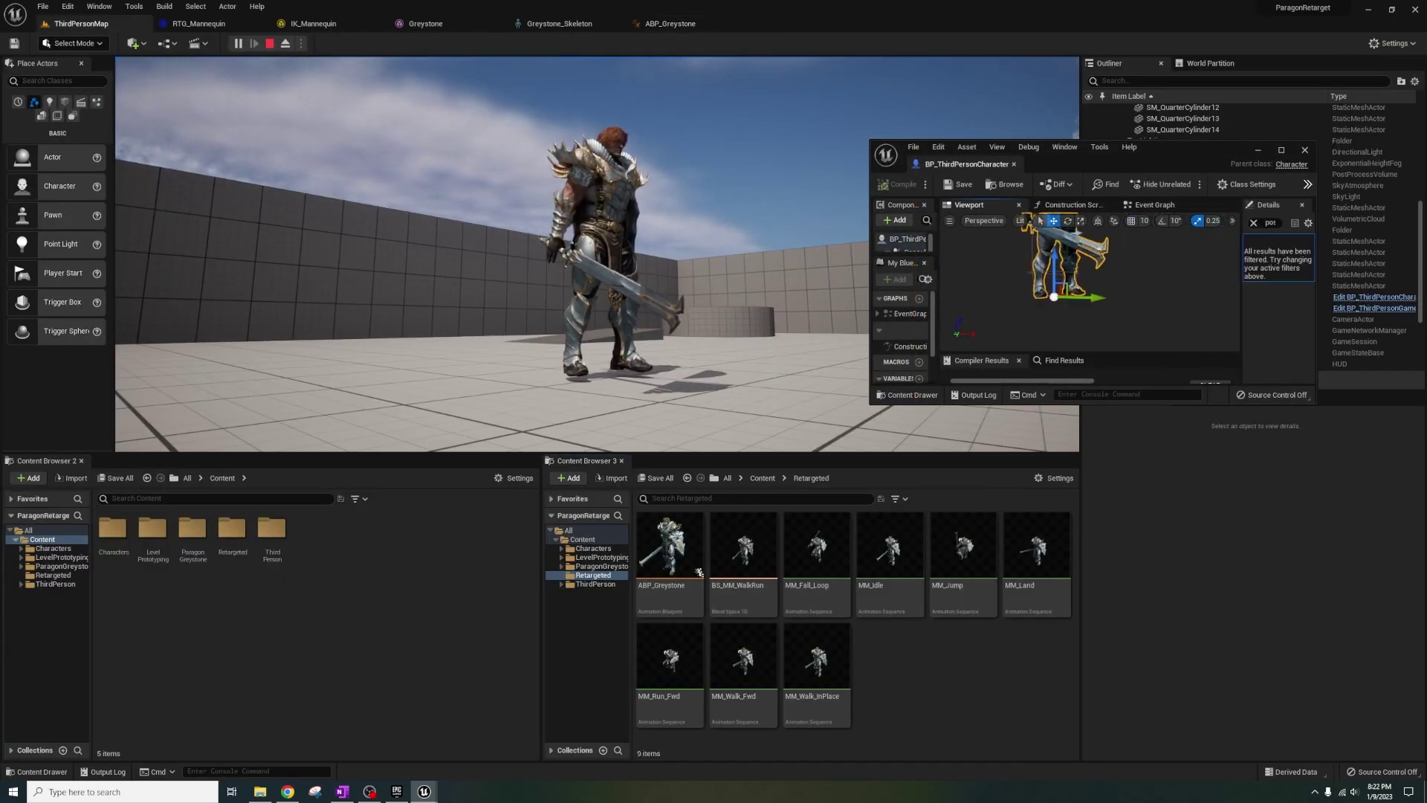
Step: While the game is running, nudge Greystone's mesh slightly downward in BP_ThirdPersonCharacter to bring the feet to the floor
{"action": "left_click", "coordinate": [744, 252]}
{"action": "key", "text": "d"}
{"action": "key", "text": "shift+F1"}
{"action": "left_click_drag", "start_coordinate": [1035, 298], "coordinate": [1035, 301]}
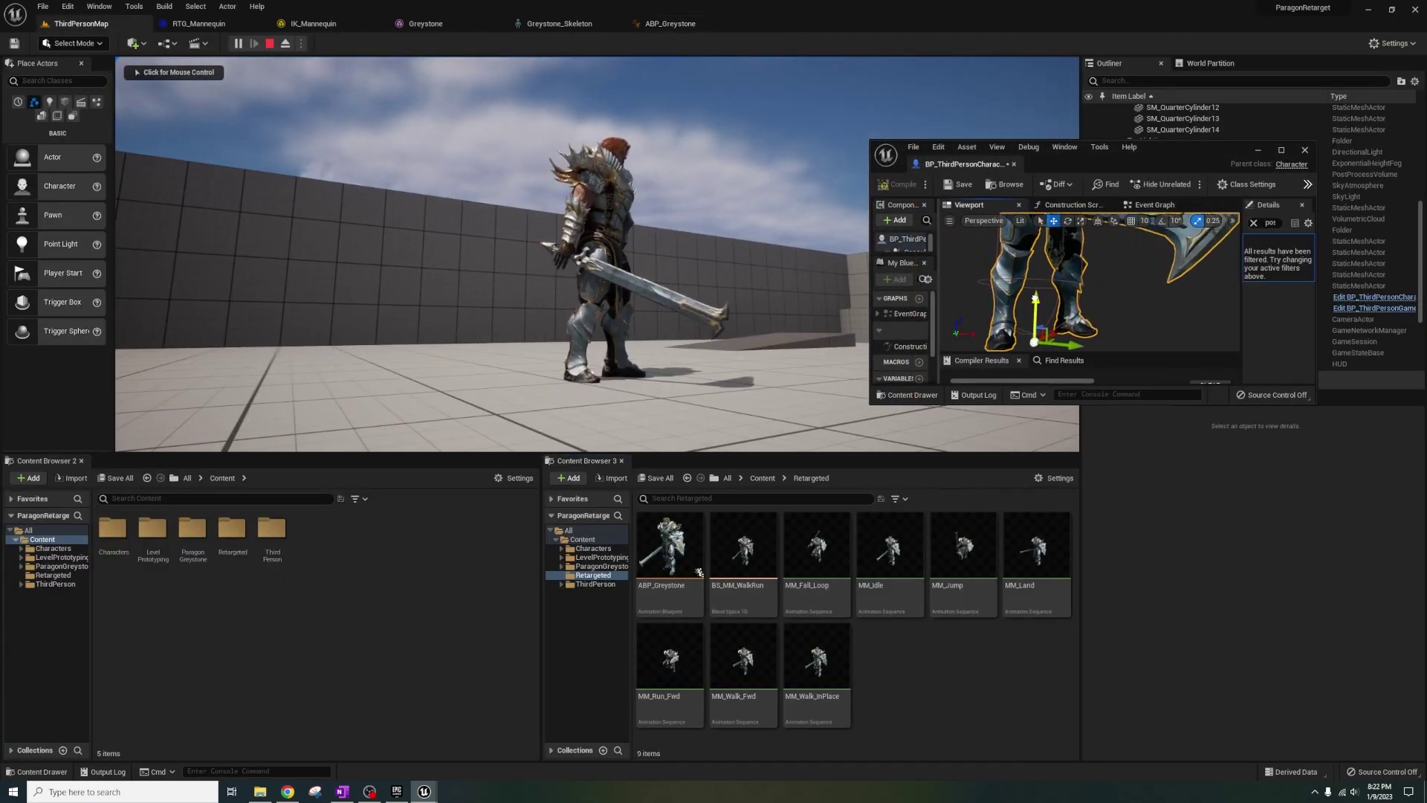
Step: Run and jump with Greystone in the running game to check the mesh height, and end the play session
{"action": "left_click", "coordinate": [743, 253]}
{"action": "key", "text": "d"}
{"action": "key", "text": "w"}
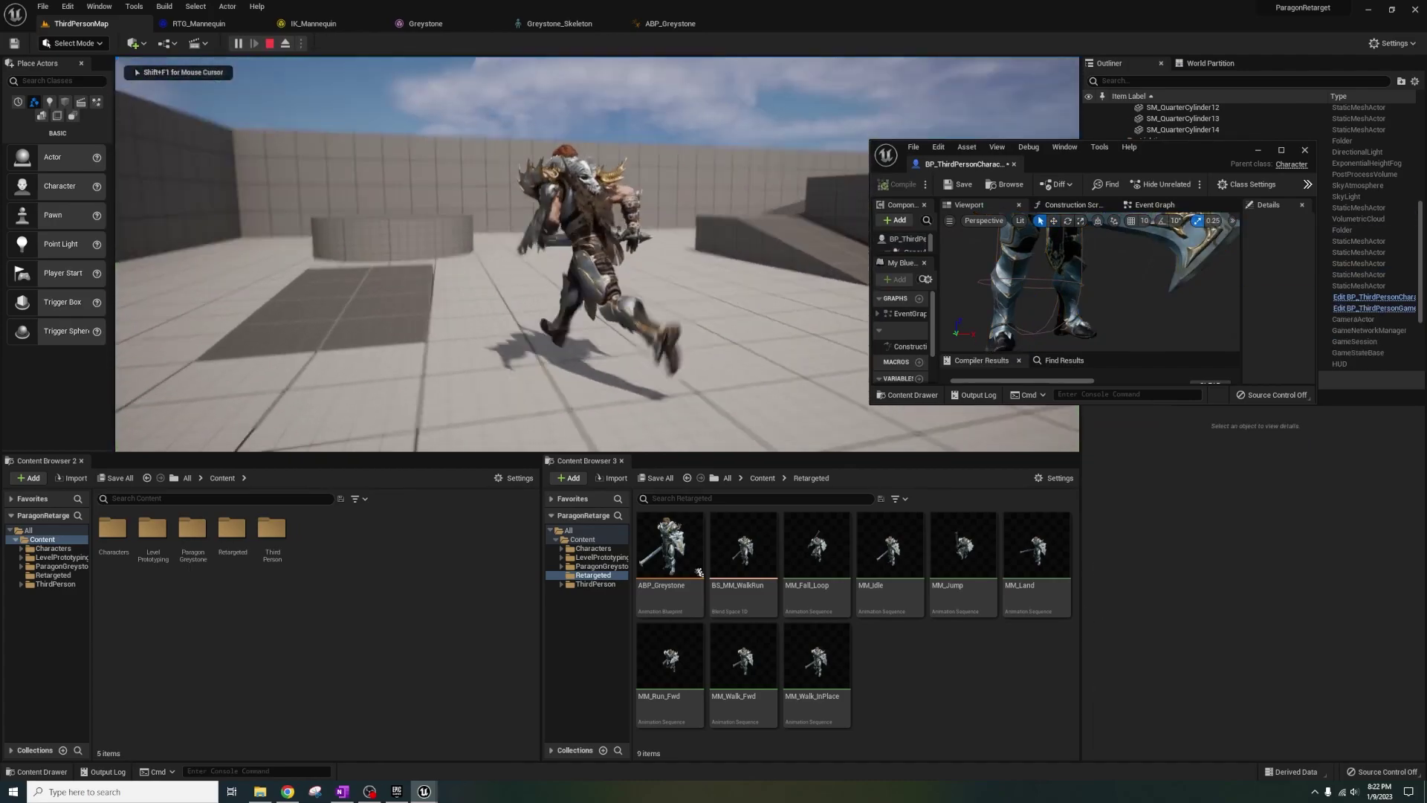
{"action": "key", "text": "s"}
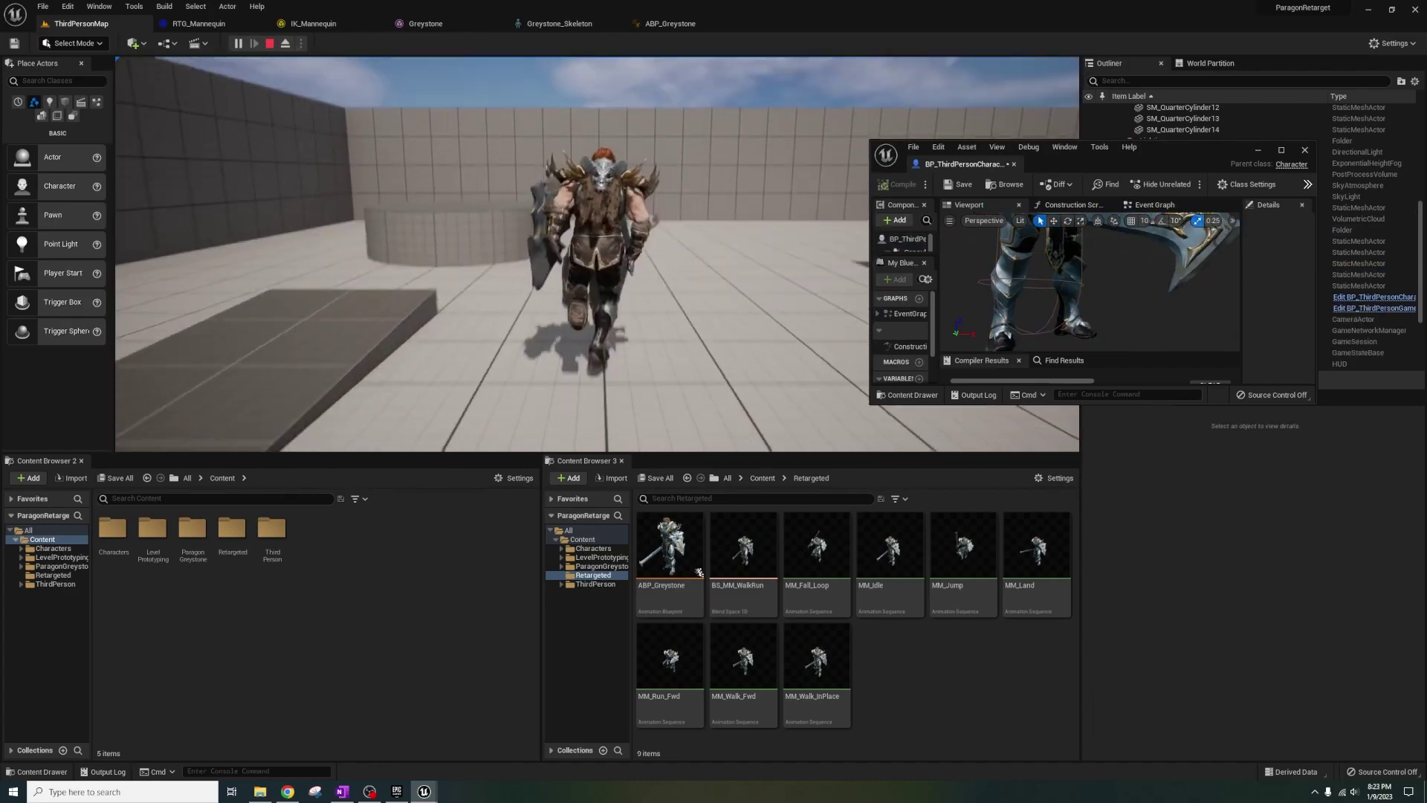
{"action": "key", "text": "space"}
{"action": "key", "text": "w"}
{"action": "key", "text": "Escape"}
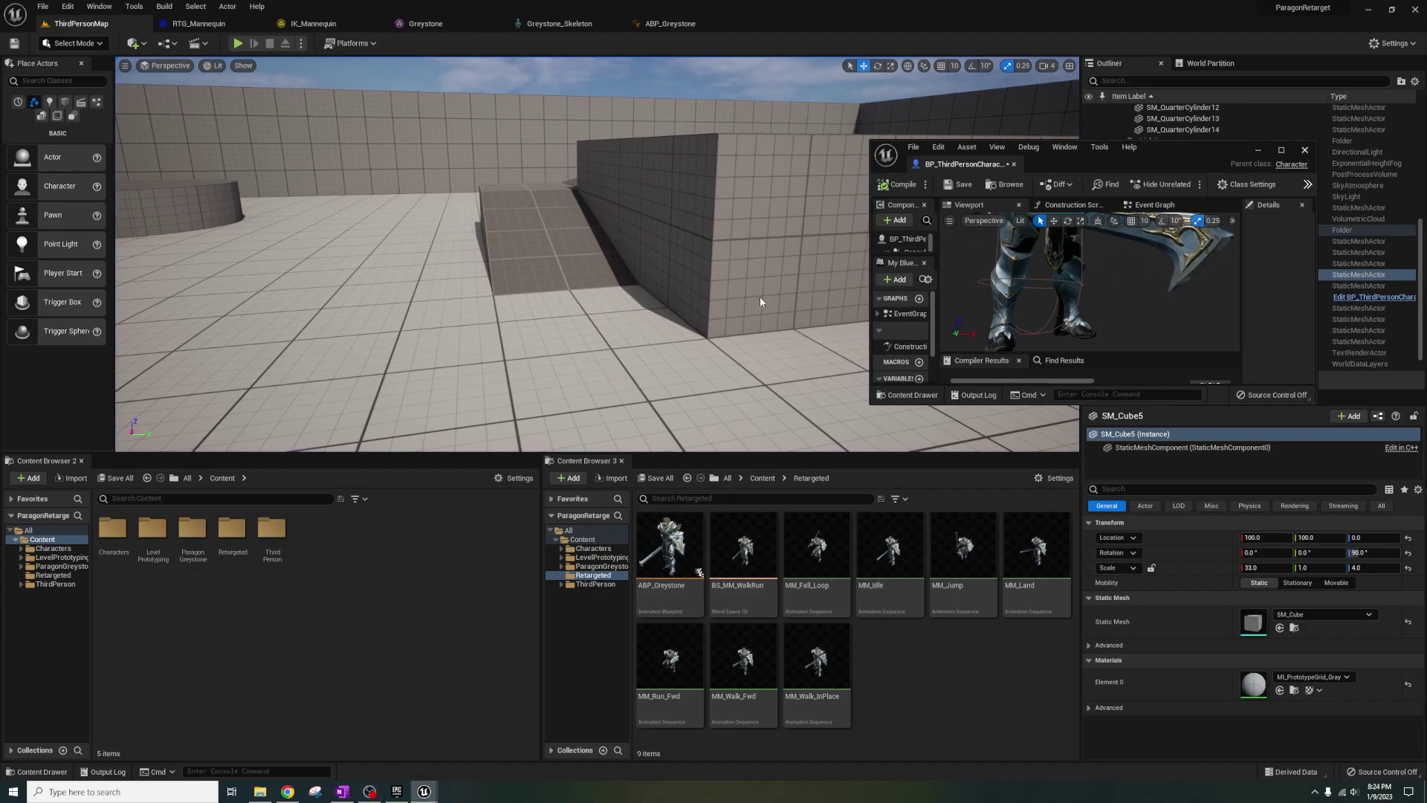
Step: Close the BP_ThirdPersonCharacter window and view Greystone in the level
{"action": "right_click_drag", "start_coordinate": [800, 259], "coordinate": [699, 258]}
{"action": "left_click", "coordinate": [1304, 150]}
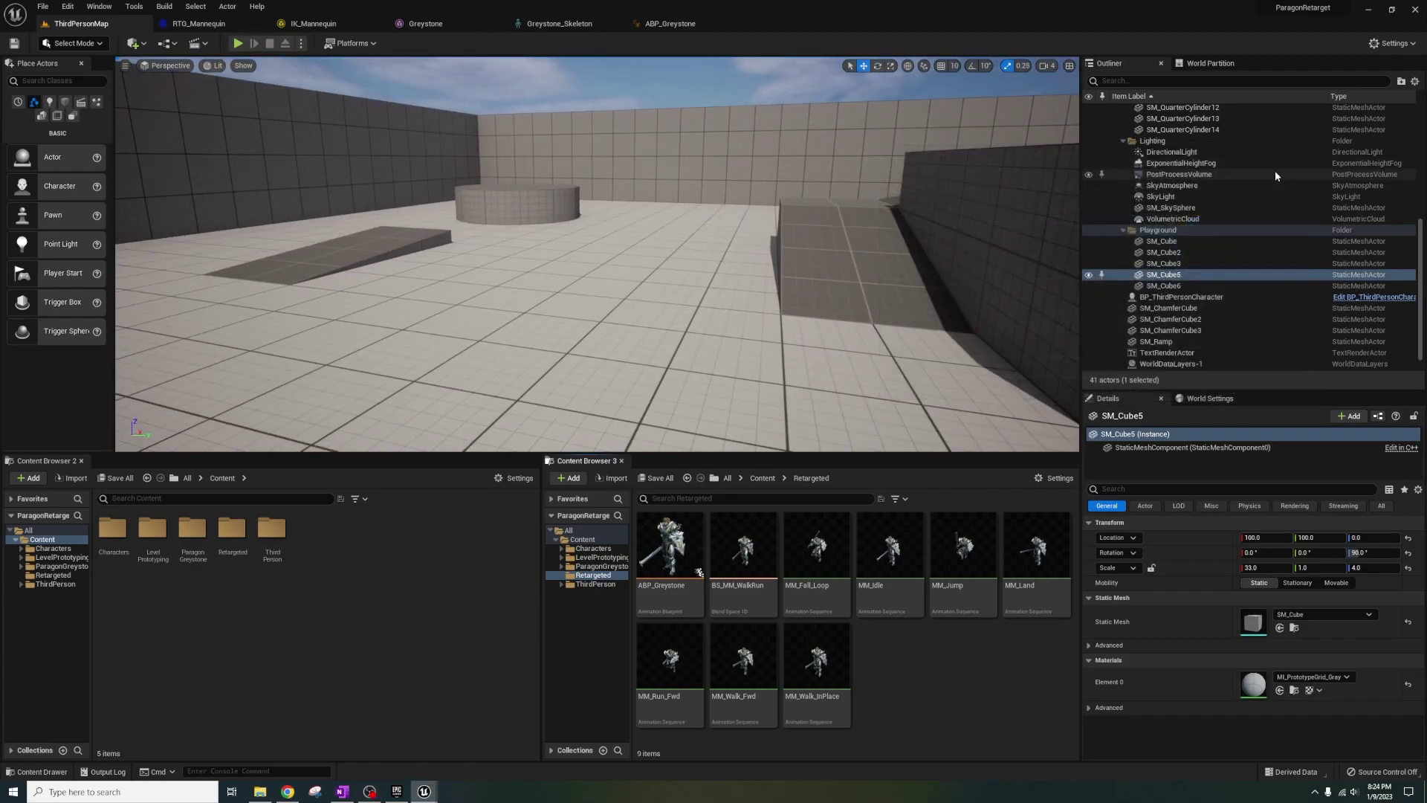
{"action": "right_click_drag", "start_coordinate": [788, 253], "coordinate": [624, 256]}
{"action": "right_click_drag", "start_coordinate": [840, 170], "coordinate": [841, 170]}
{"action": "key", "text": "d"}
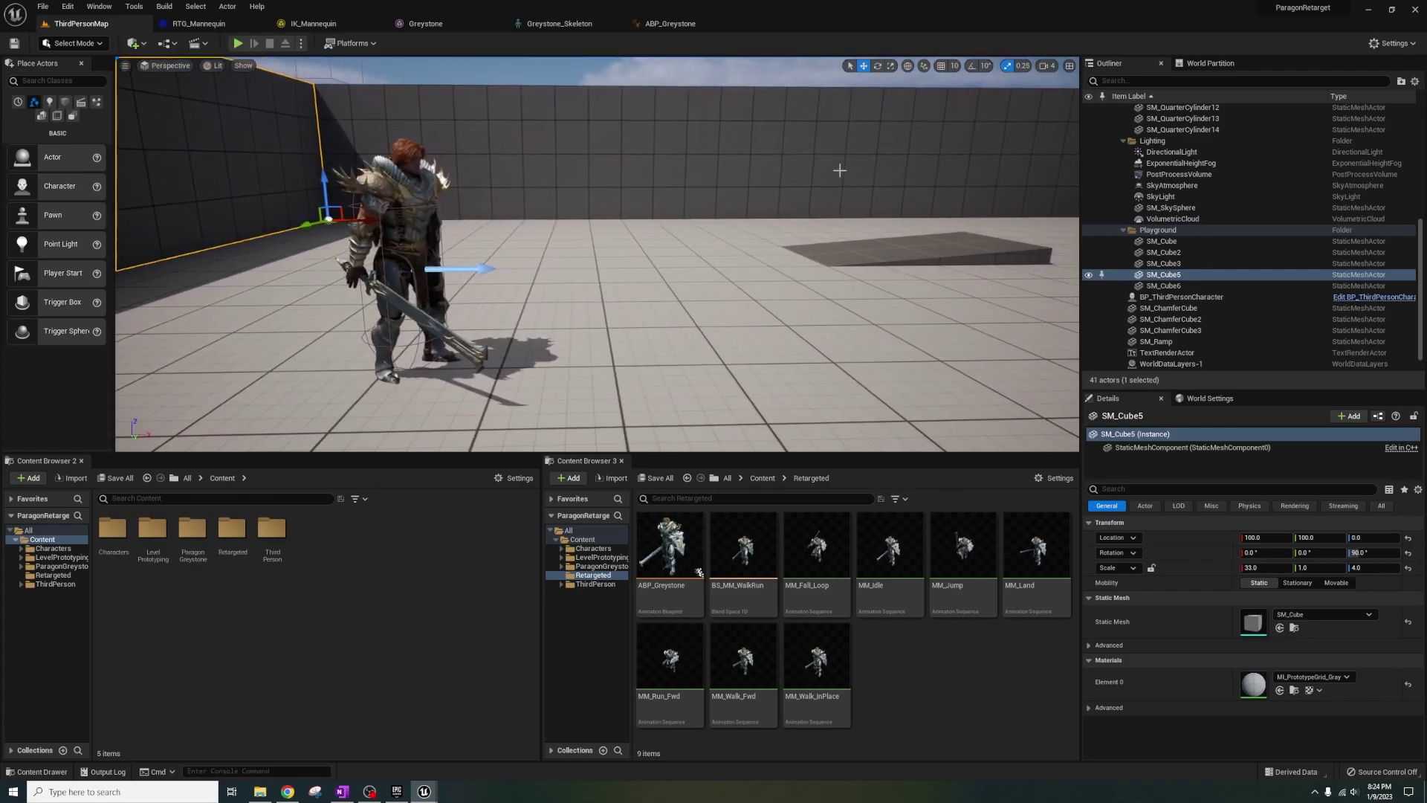
Step: Add a Transform (Modify) Bone node beside the Locomotion state machine in ABP_Greystone's AnimGraph
{"action": "double_click", "coordinate": [669, 546]}
{"action": "left_click", "coordinate": [276, 302]}
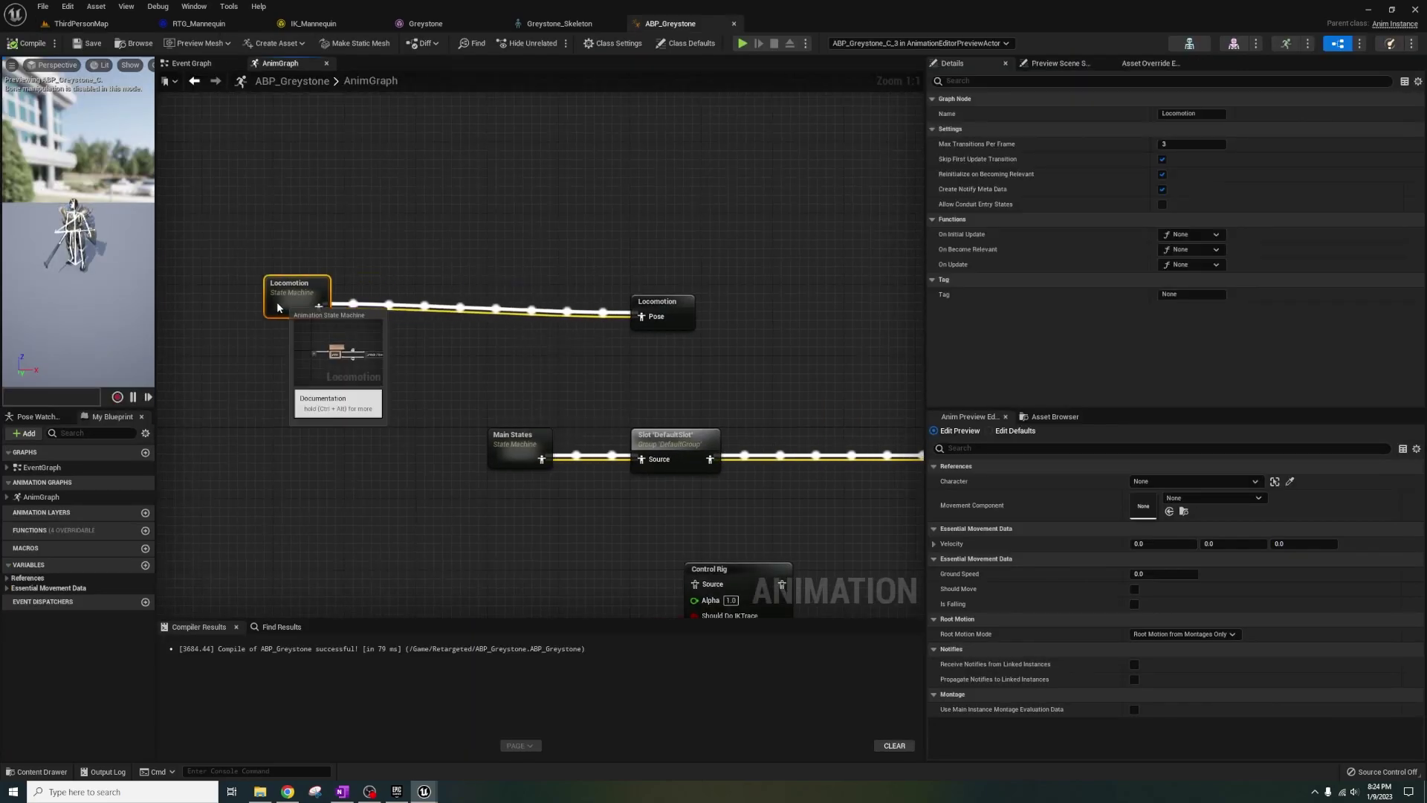
{"action": "right_click", "coordinate": [326, 240]}
{"action": "type", "text": "transform"}
{"action": "key", "text": "Return"}
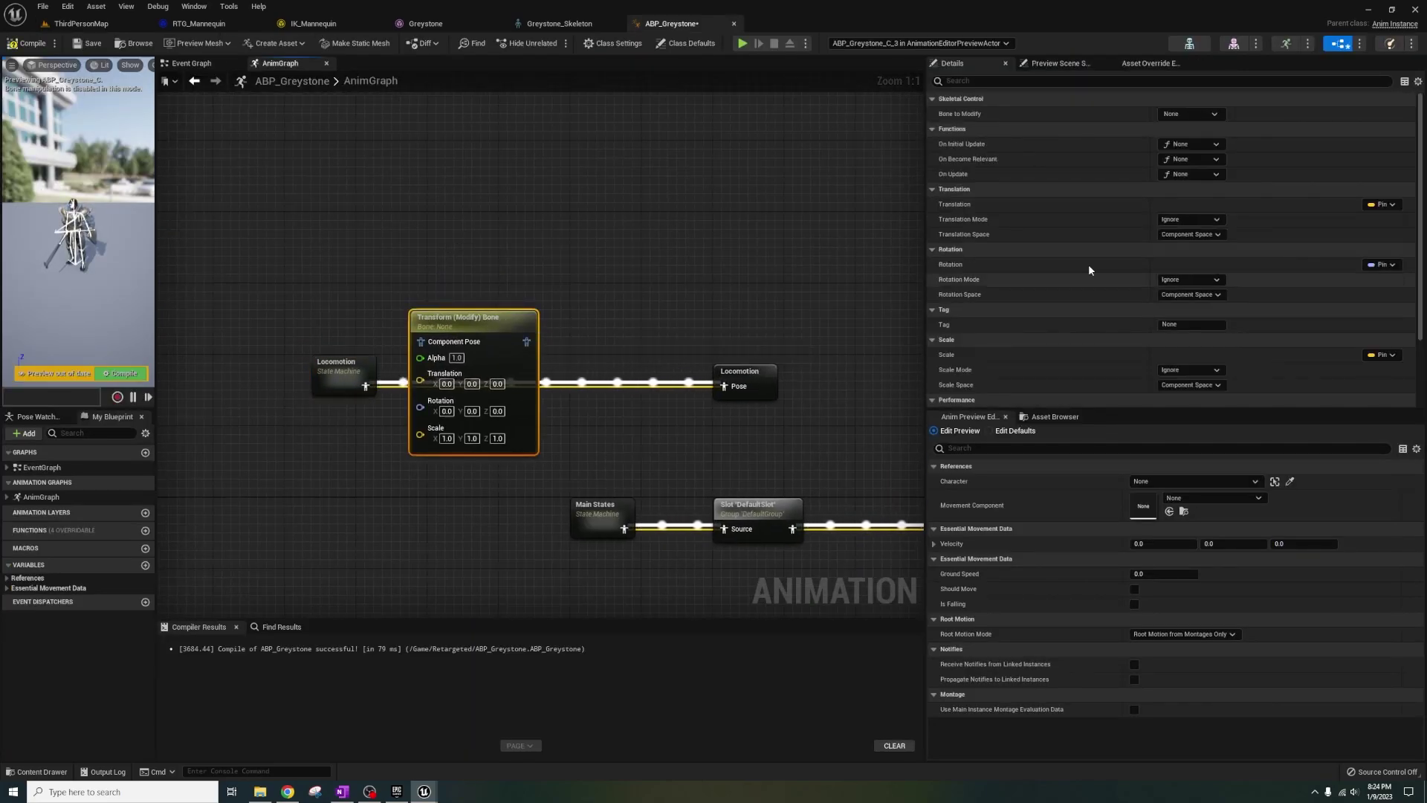
Step: Set the node's Bone to Modify to sword_bottom and place the node above the Locomotion link
{"action": "left_click", "coordinate": [1189, 114]}
{"action": "type", "text": "sword"}
{"action": "left_click", "coordinate": [1197, 151]}
{"action": "left_click_drag", "start_coordinate": [505, 324], "coordinate": [506, 208]}
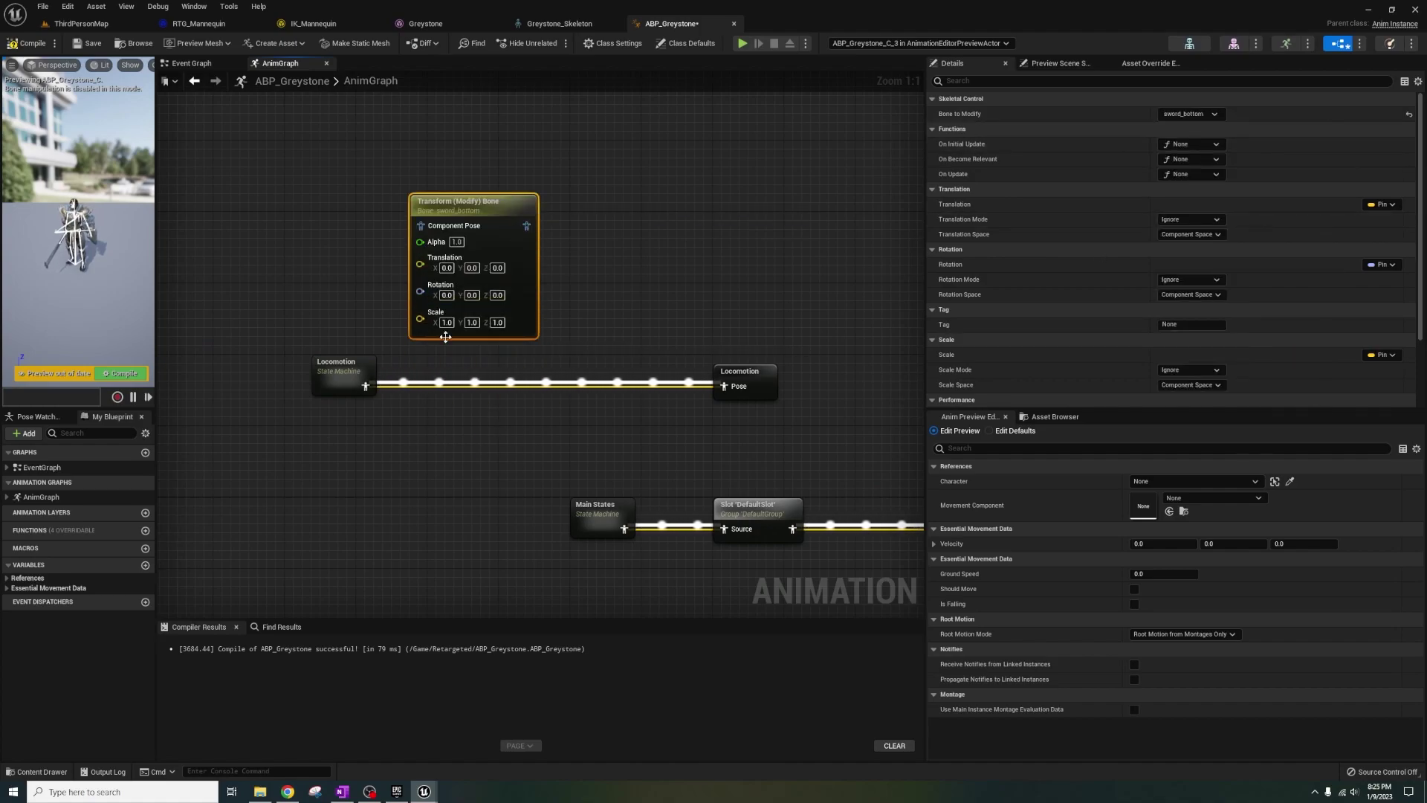
Step: Set the sword_bottom node's scale to 0, 0, 0 with Scale Mode Replace Existing, and feed it from the Locomotion state machine
{"action": "type", "text": "0"}
{"action": "key", "text": "Tab"}
{"action": "type", "text": "0"}
{"action": "key", "text": "Tab"}
{"action": "type", "text": "0"}
{"action": "key", "text": "Return"}
{"action": "scroll", "coordinate": [1001, 268], "scroll_direction": "down", "scroll_amount": 1}
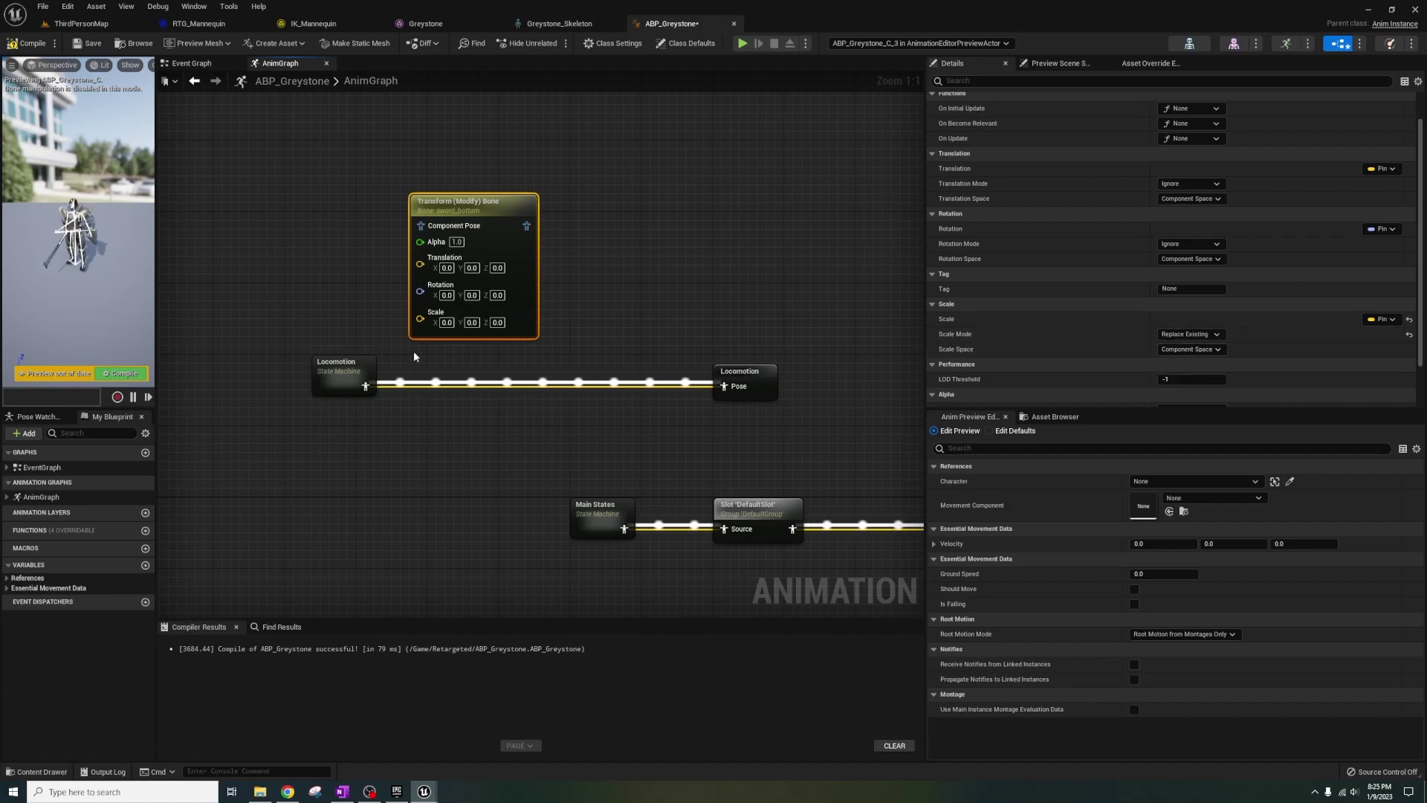
{"action": "left_click_drag", "start_coordinate": [365, 386], "coordinate": [420, 226]}
{"action": "left_click_drag", "start_coordinate": [401, 283], "coordinate": [312, 229]}
Step: Duplicate the sword_bottom node with its bone set to shield_inner, and chain it between the original and the Locomotion cached pose
{"action": "left_click", "coordinate": [446, 201]}
{"action": "key", "text": "ctrl+c"}
{"action": "key", "text": "ctrl+v"}
{"action": "left_click_drag", "start_coordinate": [526, 226], "coordinate": [564, 237]}
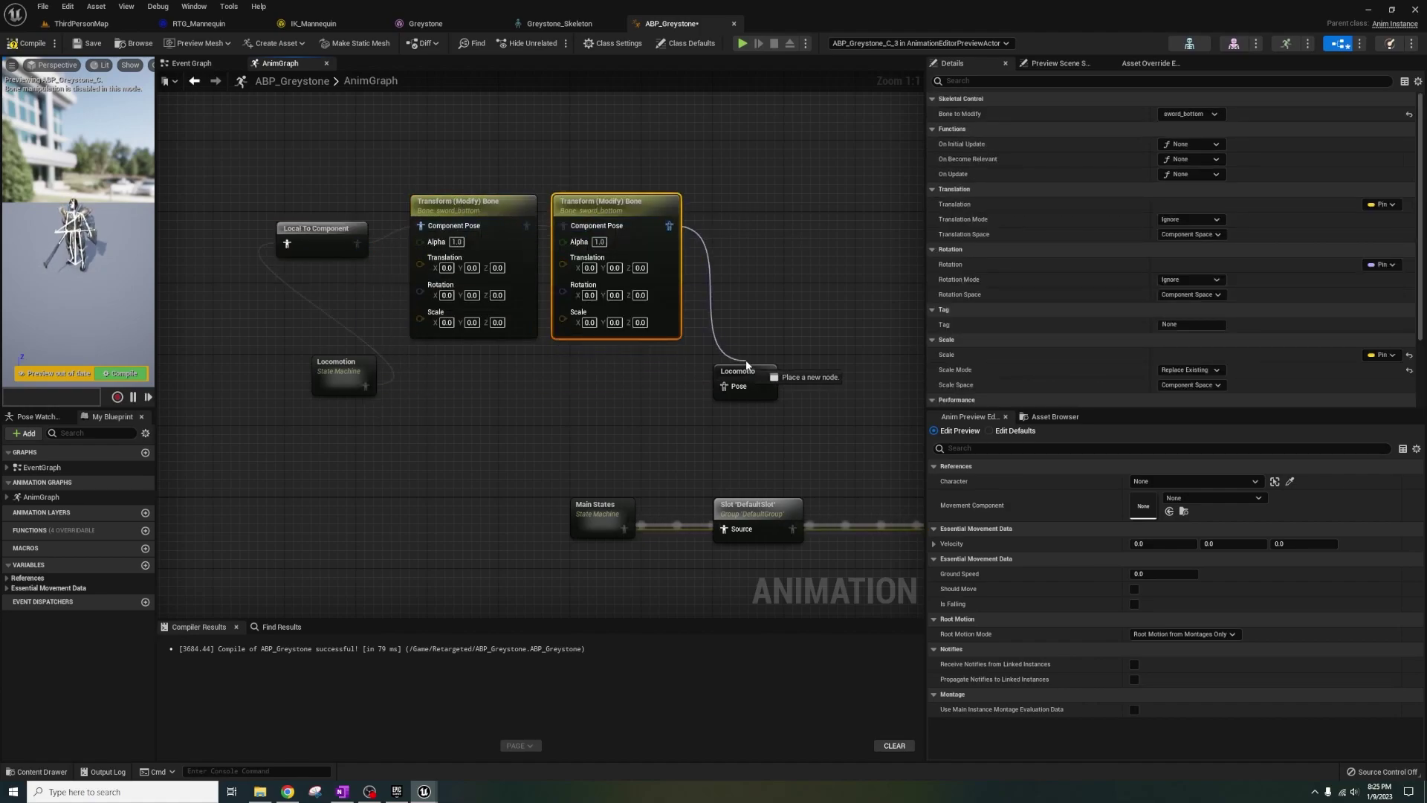
{"action": "left_click_drag", "start_coordinate": [747, 365], "coordinate": [725, 386]}
{"action": "left_click", "coordinate": [1189, 114]}
{"action": "left_click", "coordinate": [1211, 145]}
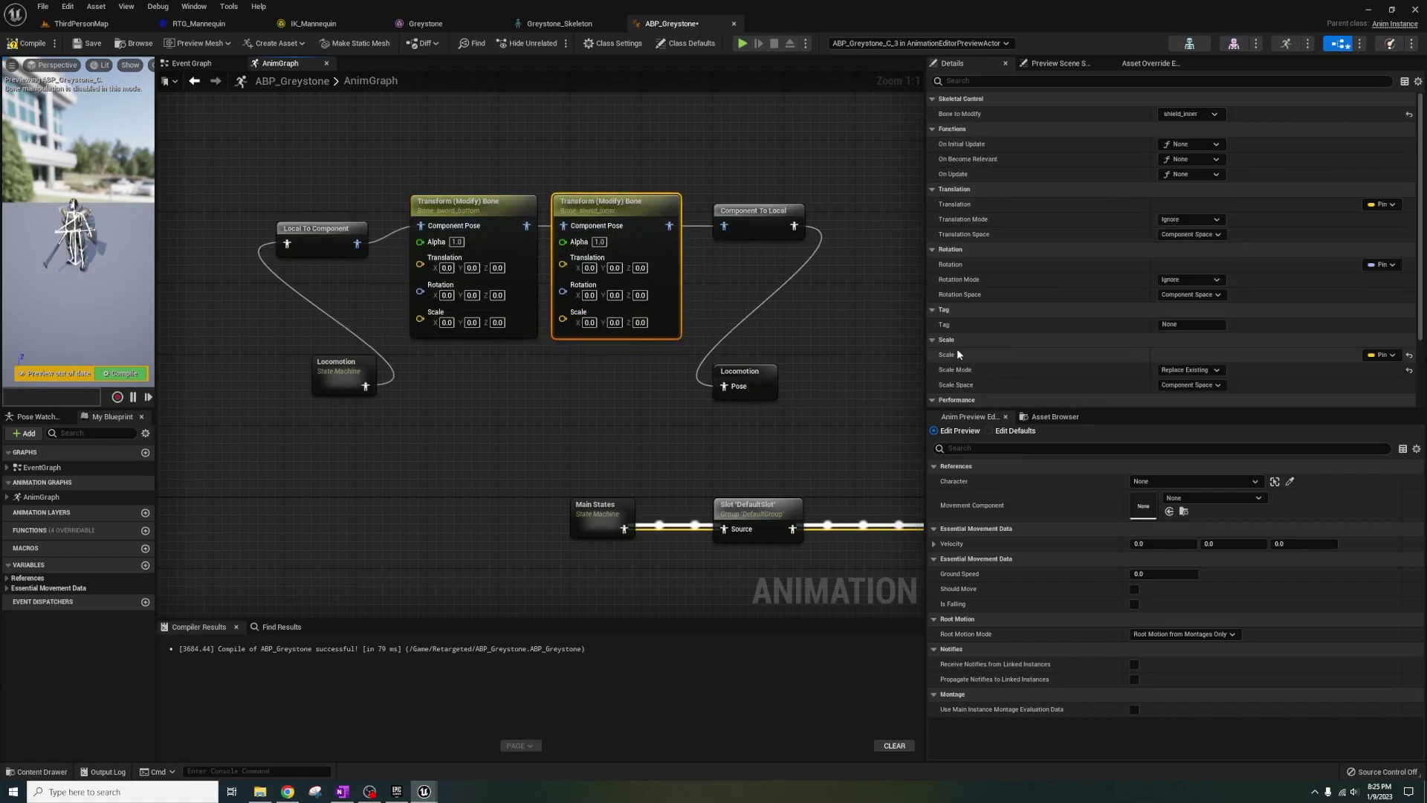
Step: Copy the two bone nodes with their space conversions and paste them between the default slot and Output Pose
{"action": "right_click_drag", "start_coordinate": [542, 471], "coordinate": [448, 413]}
{"action": "scroll", "coordinate": [447, 413], "scroll_direction": "down", "scroll_amount": 2}
{"action": "left_click_drag", "start_coordinate": [447, 413], "coordinate": [624, 473]}
{"action": "left_click_drag", "start_coordinate": [617, 448], "coordinate": [350, 448]}
{"action": "left_click_drag", "start_coordinate": [625, 274], "coordinate": [625, 274]}
{"action": "key", "text": "ctrl+c"}
{"action": "key", "text": "ctrl+v"}
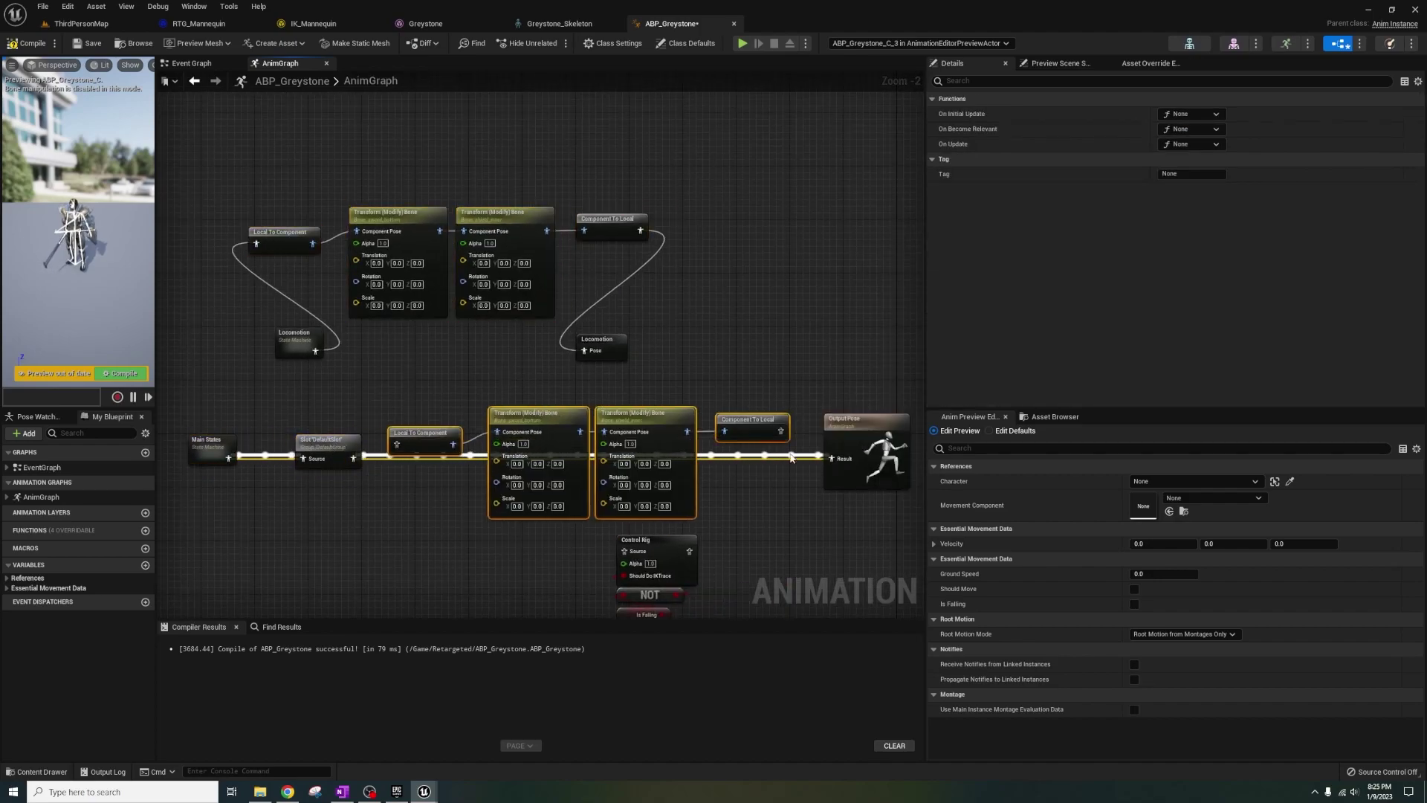
Step: Play the game and run and jump with Greystone to check that the sword and shield are hidden
{"action": "key", "text": "alt+p"}
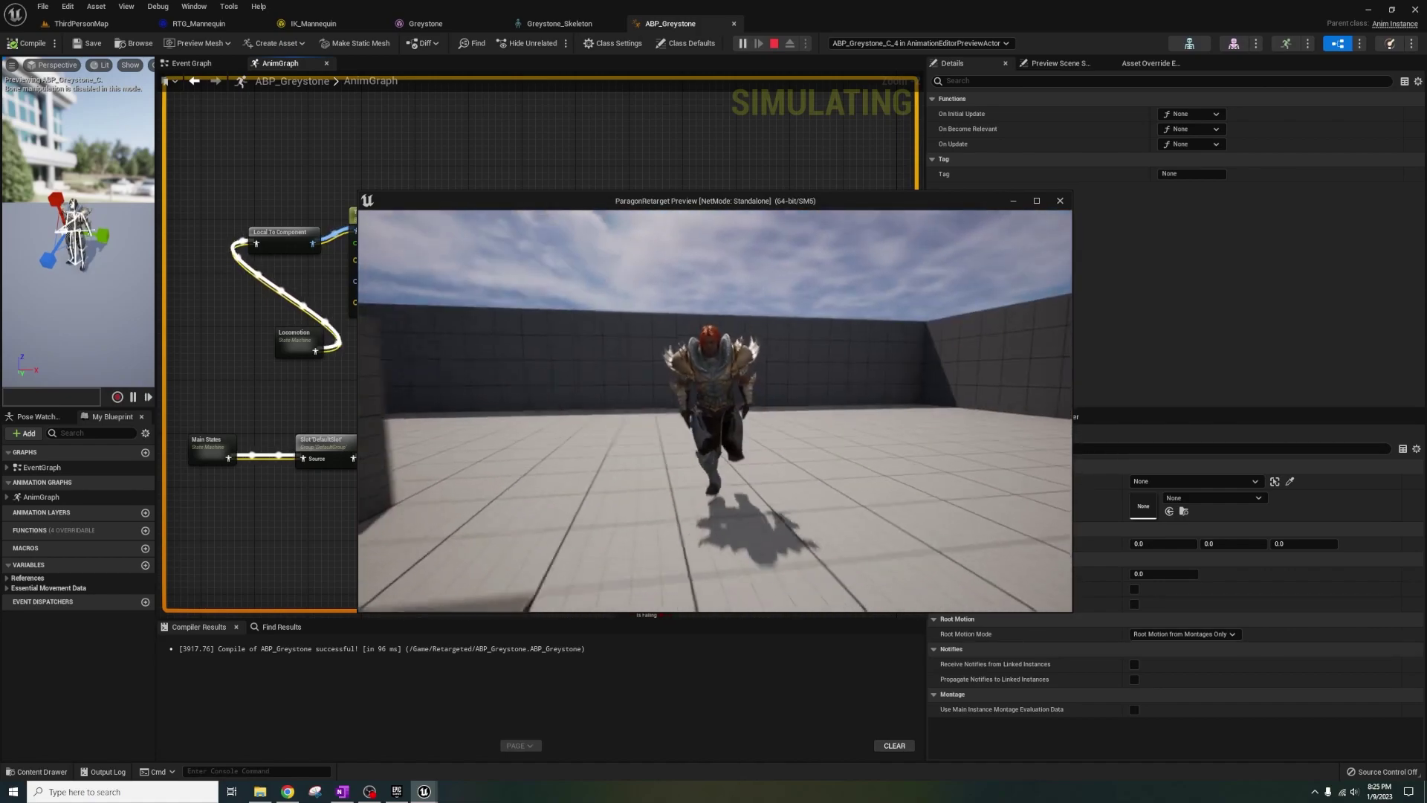
{"action": "key", "text": "space"}
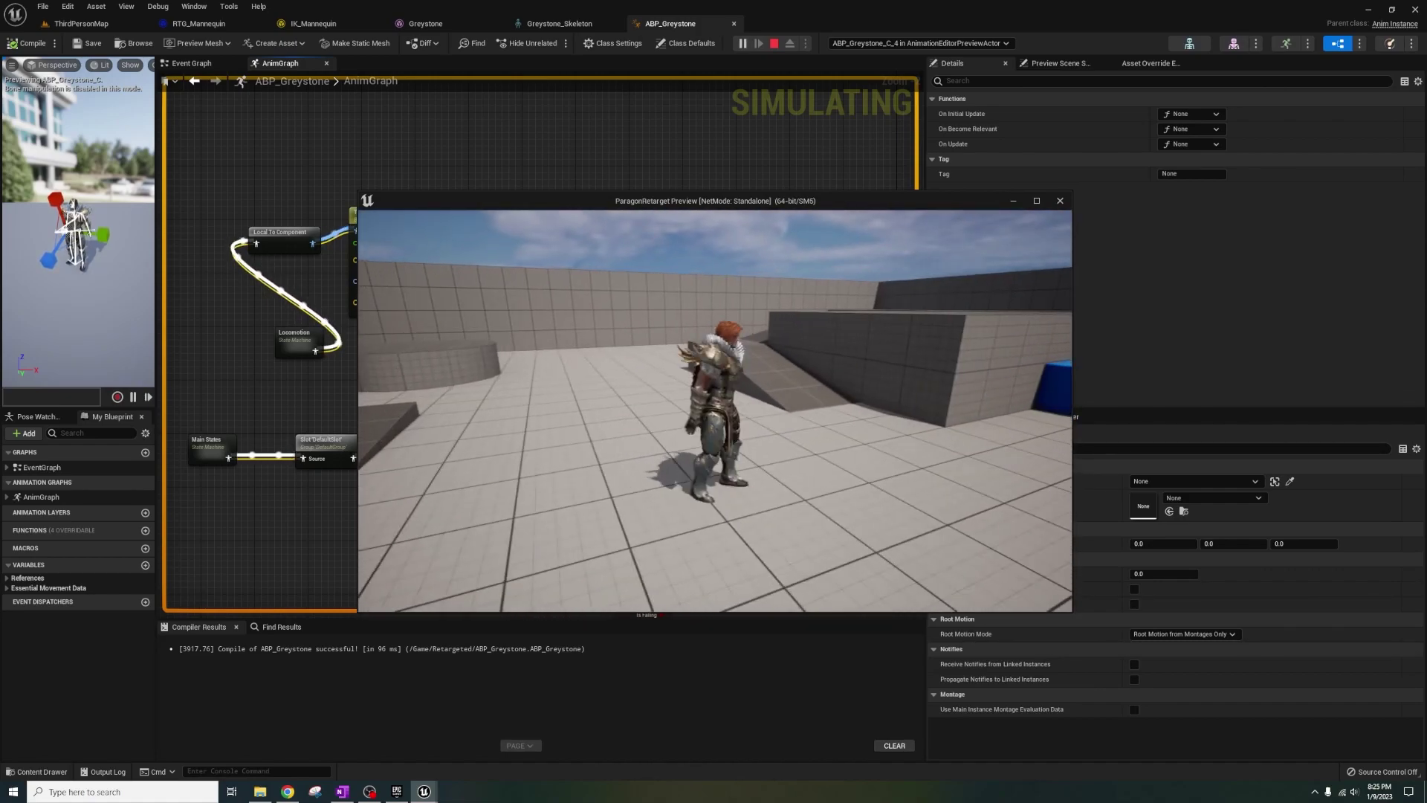
{"action": "key", "text": "w"}
{"action": "key", "text": "space"}
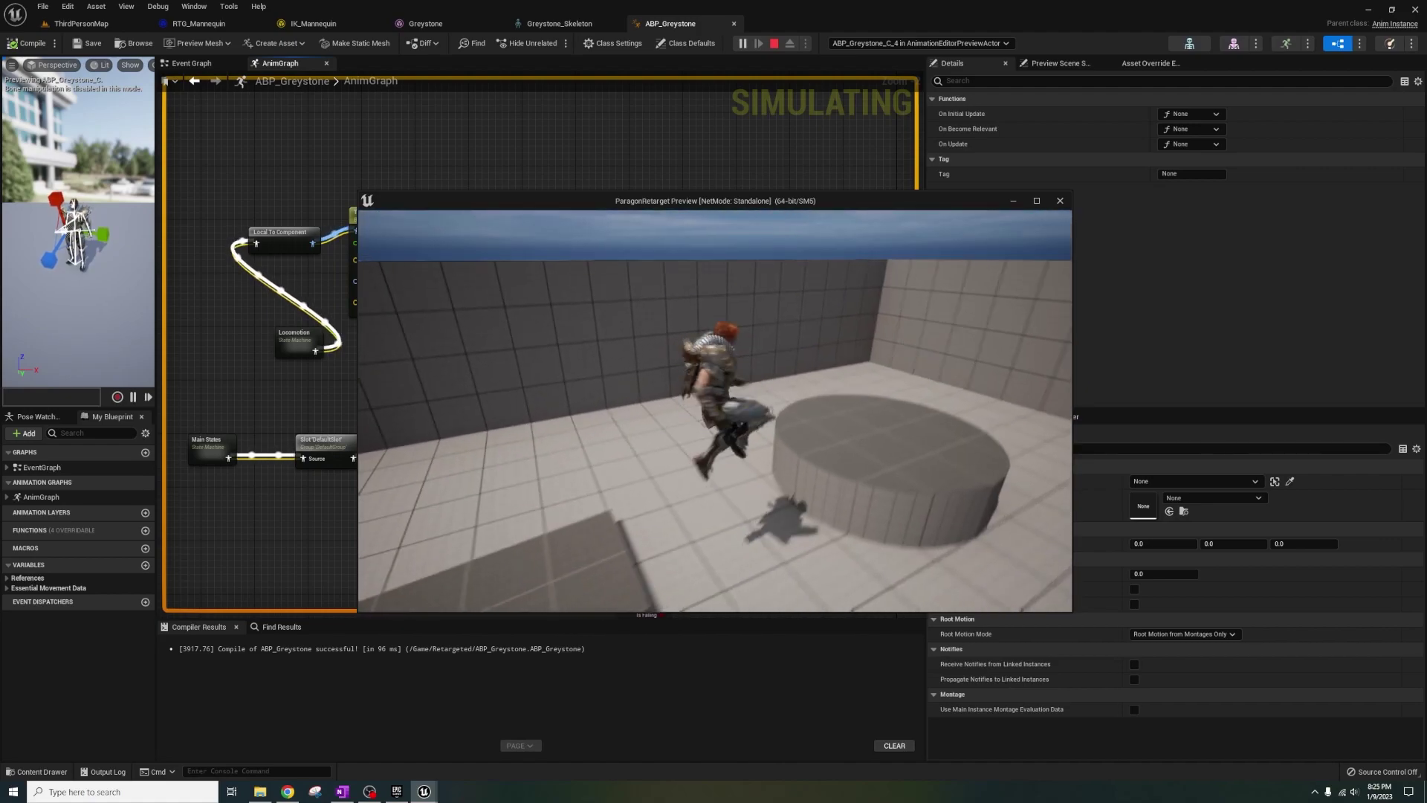
{"action": "key", "text": "space"}
{"action": "key", "text": "w"}
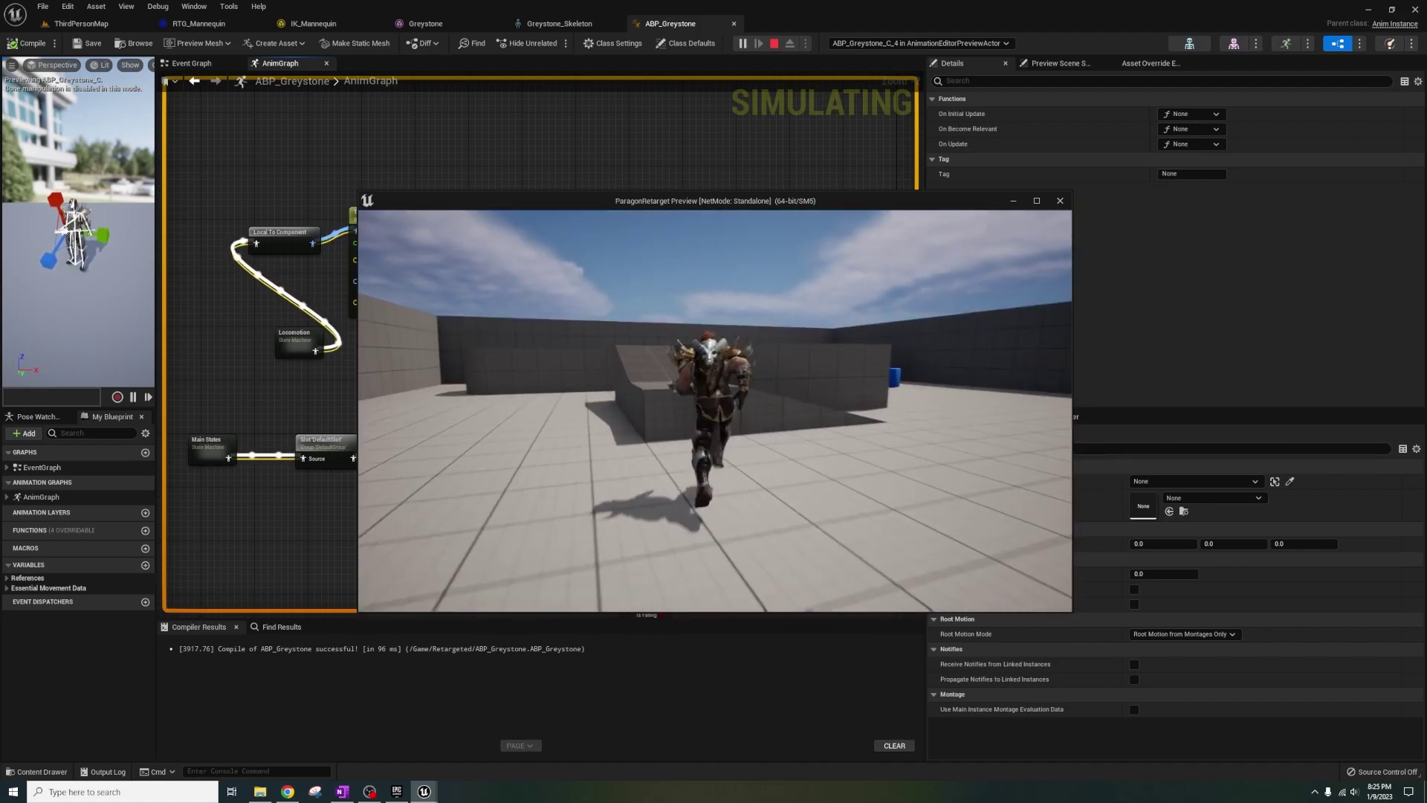
{"action": "key", "text": "space"}
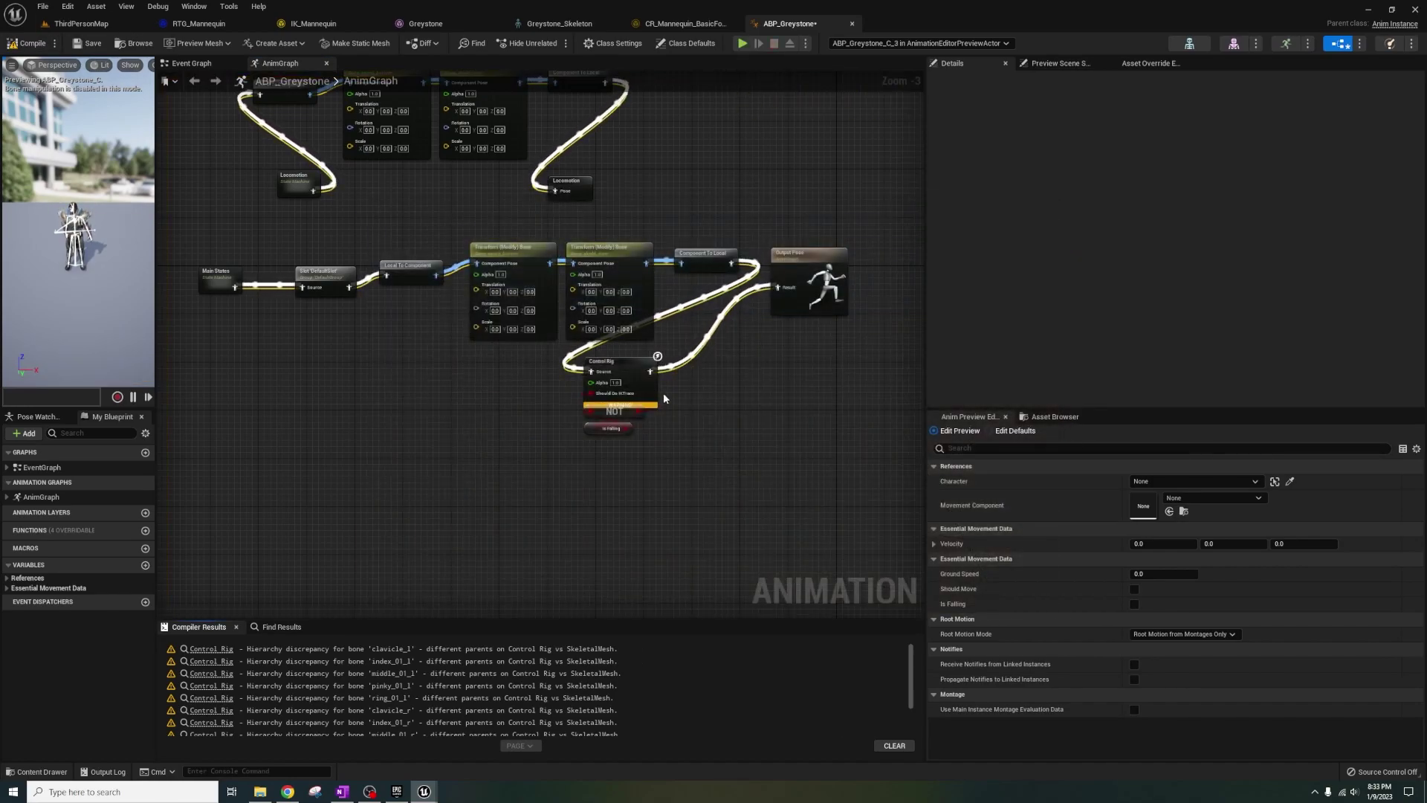
Step: Locate the Control Rig node's CR_Mannequin_BasicFootIK asset and duplicate it as Foot_IK_Greystone
{"action": "left_click", "coordinate": [657, 397]}
{"action": "left_click", "coordinate": [1280, 370]}
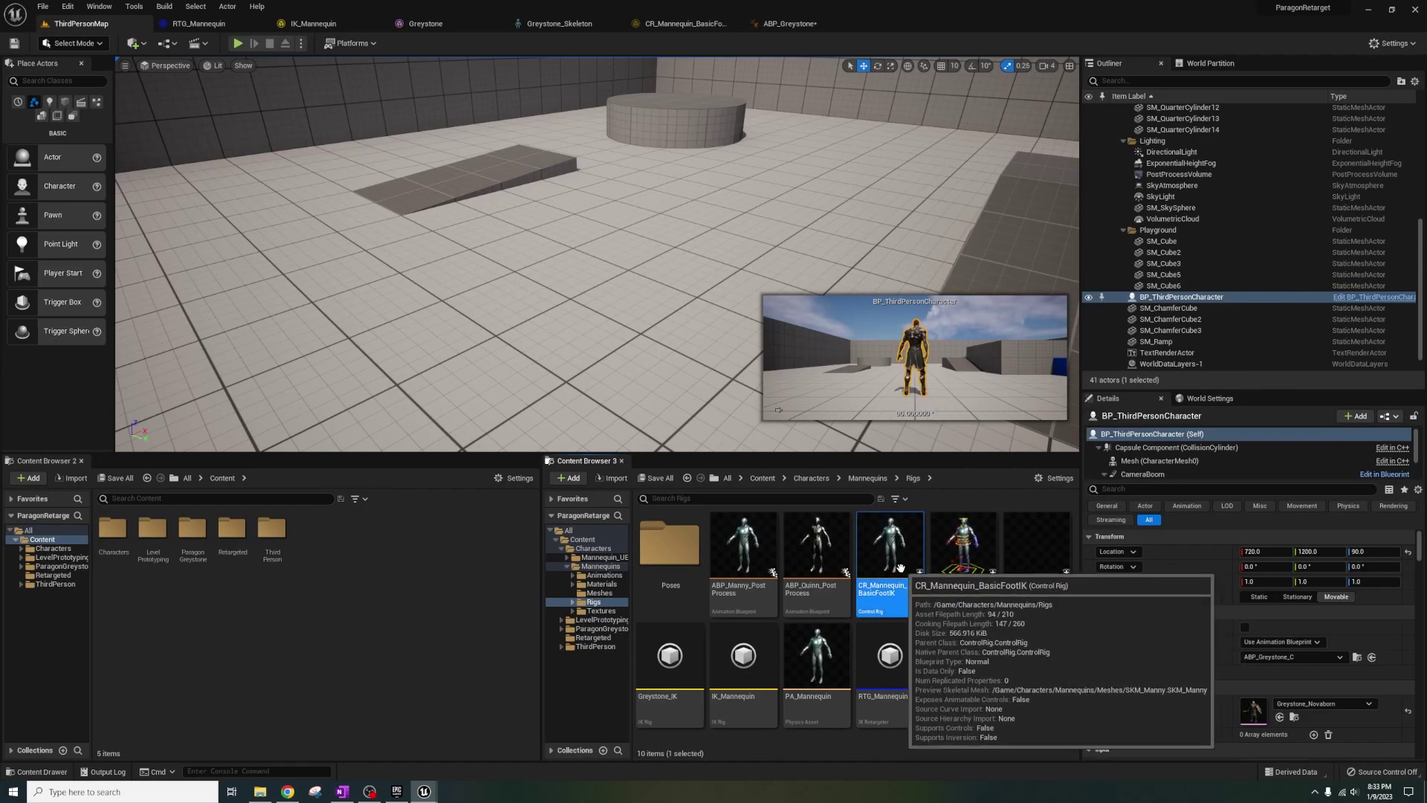
{"action": "left_click", "coordinate": [986, 715]}
{"action": "key", "text": "F2"}
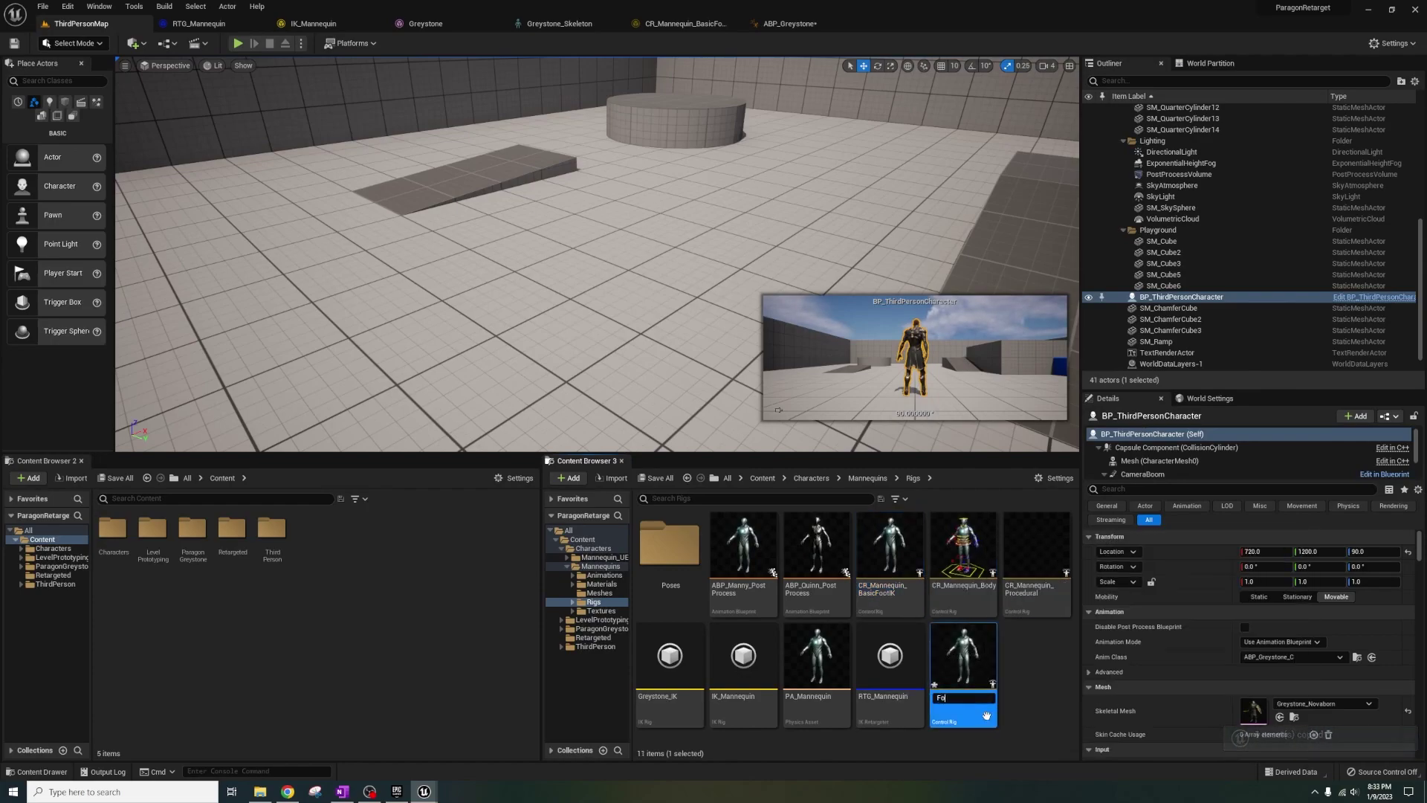
{"action": "type", "text": "Foot_IK_Greysto"}
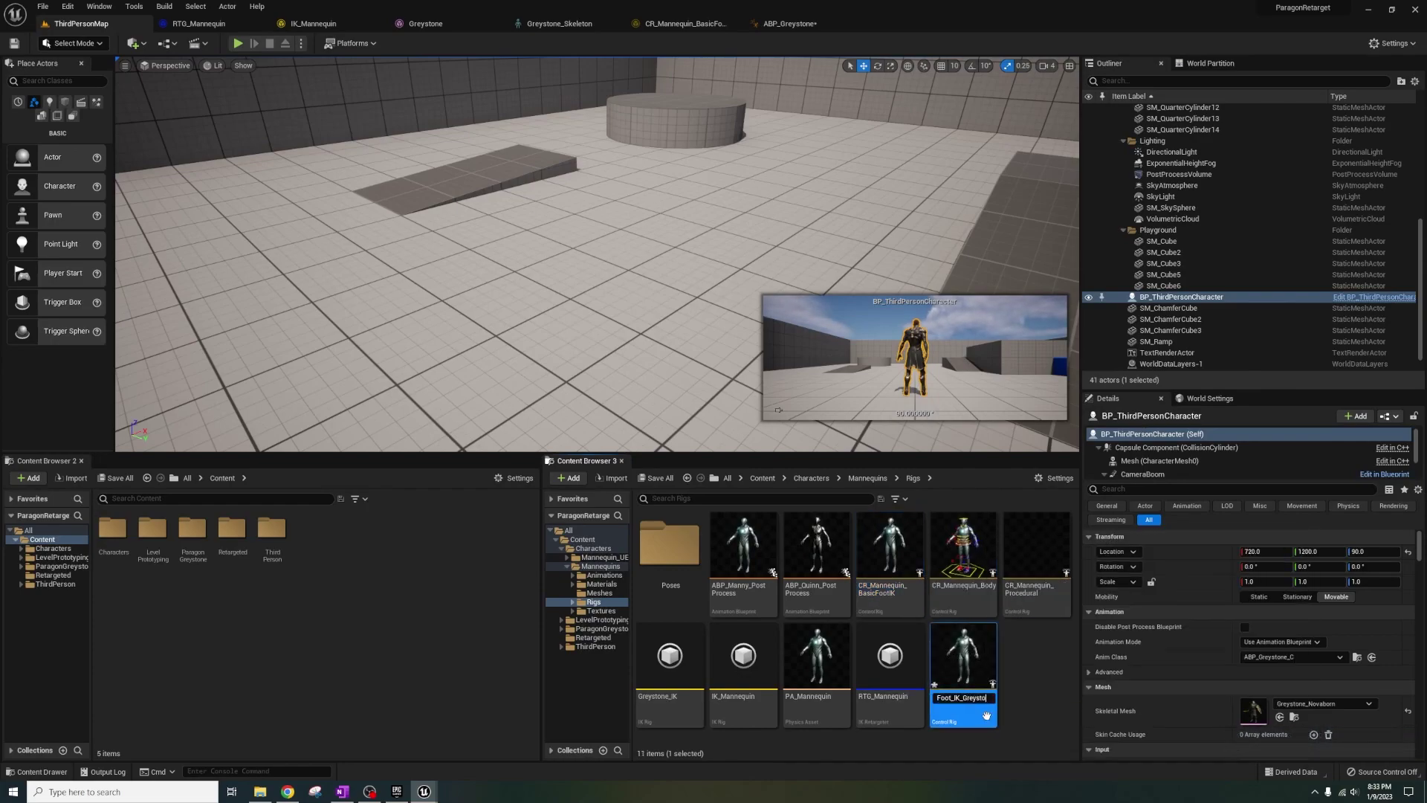
{"action": "type", "text": "ne"}
{"action": "key", "text": "Return"}
Step: Open Foot_IK_Greystone and set its preview mesh to Greystone
{"action": "double_click", "coordinate": [669, 658]}
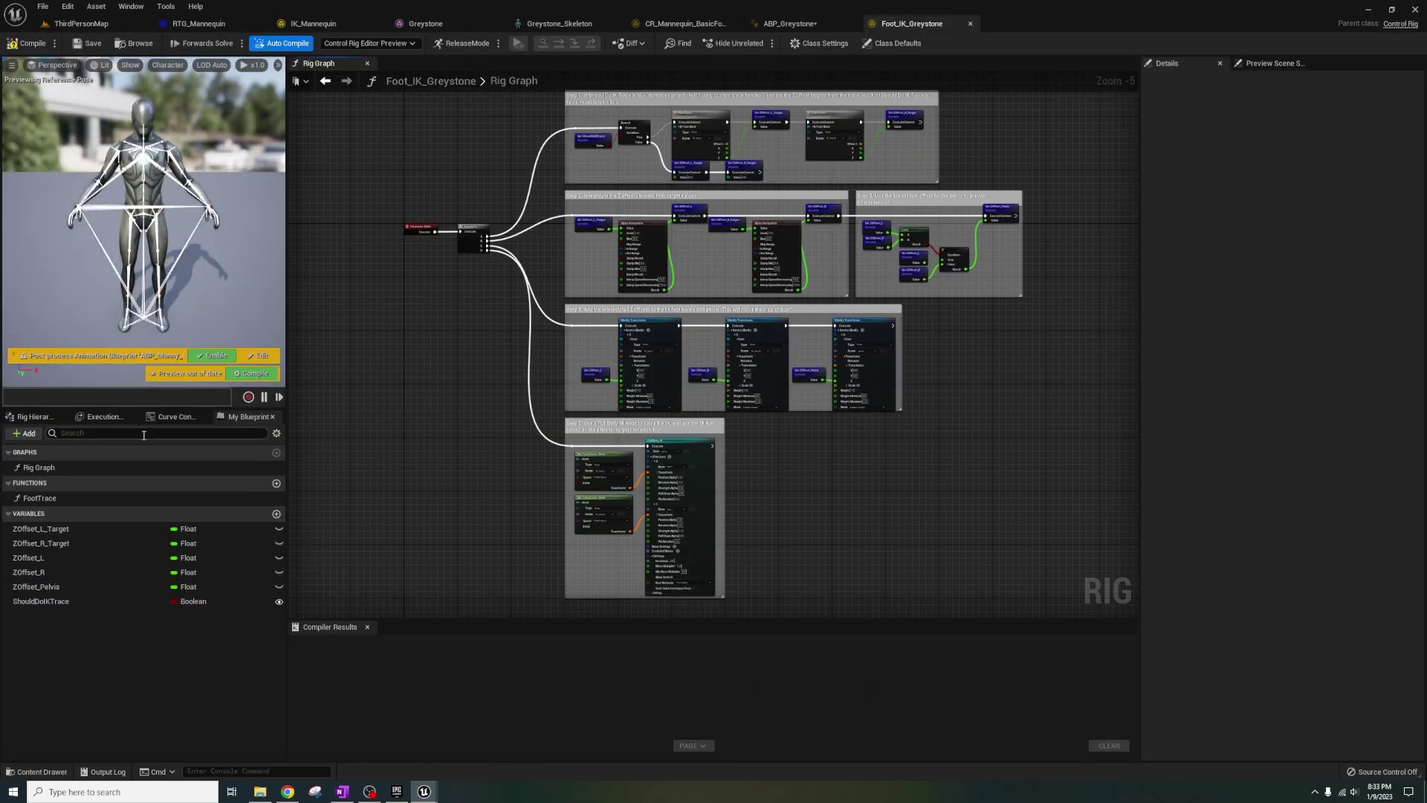
{"action": "left_click", "coordinate": [36, 417]}
{"action": "left_click", "coordinate": [100, 417]}
{"action": "left_click", "coordinate": [175, 417]}
{"action": "left_click", "coordinate": [1274, 64]}
{"action": "left_click", "coordinate": [1318, 147]}
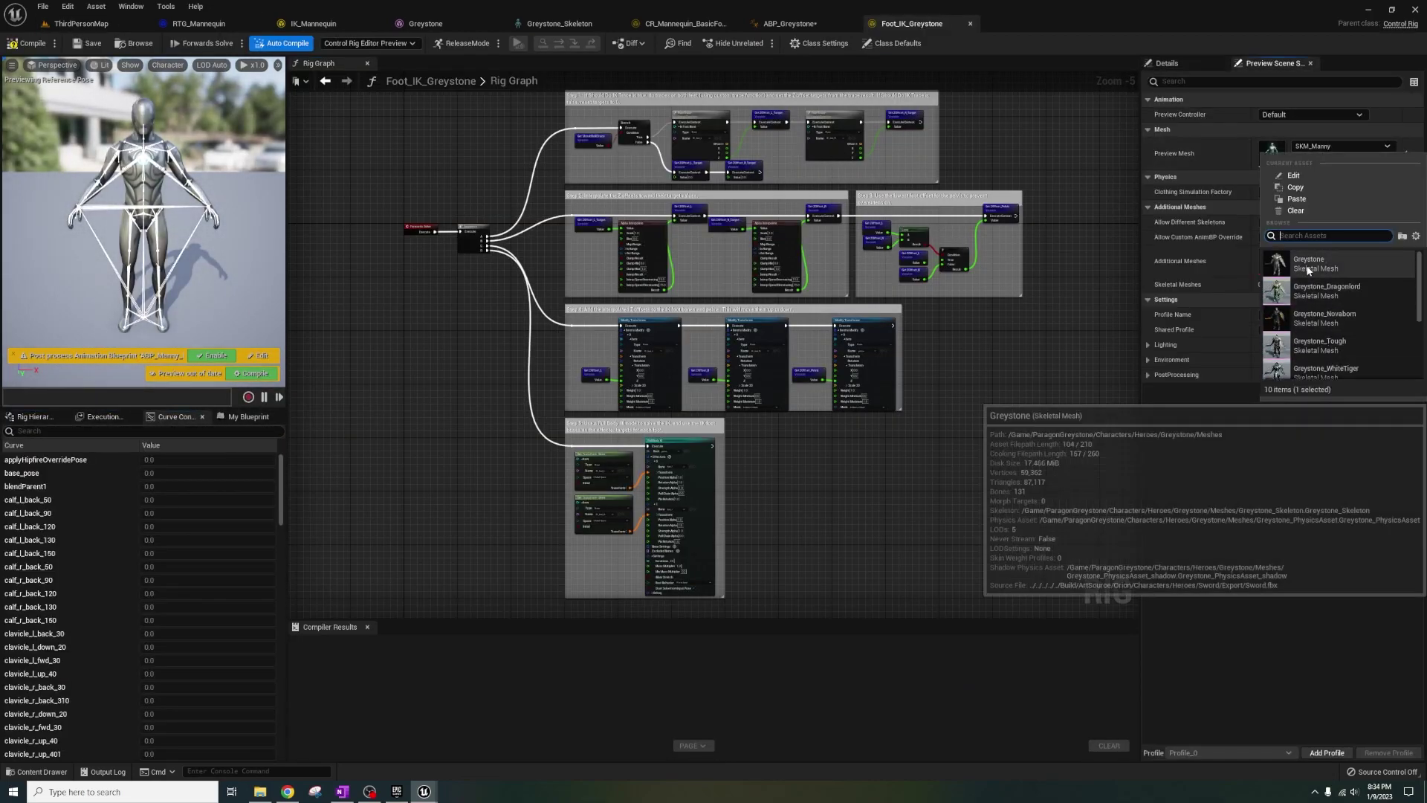
{"action": "left_click", "coordinate": [1309, 266]}
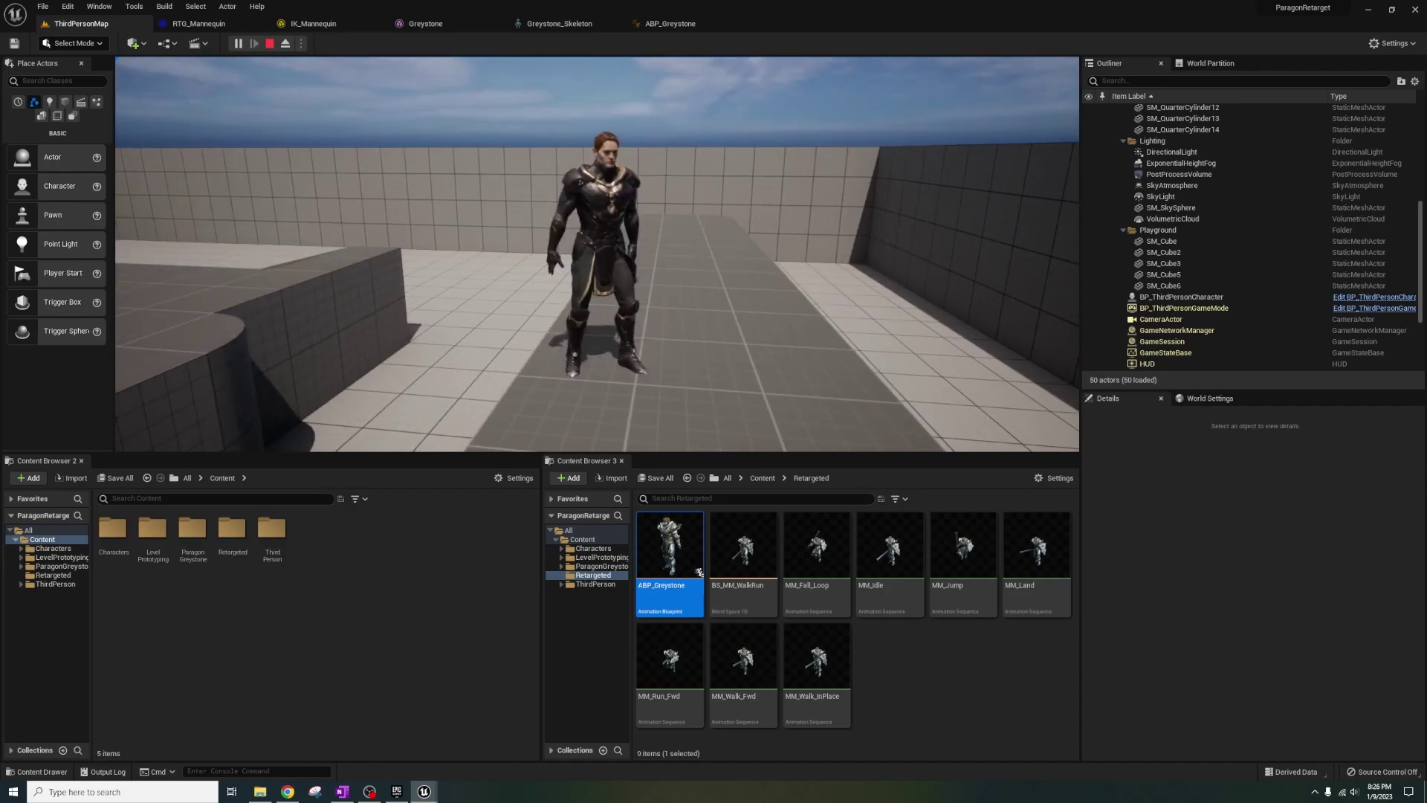
Step: Run and jump across the level's ramps and blocks with the unarmed Greystone character to test its movement
{"action": "key", "text": "w"}
{"action": "key", "text": "space"}
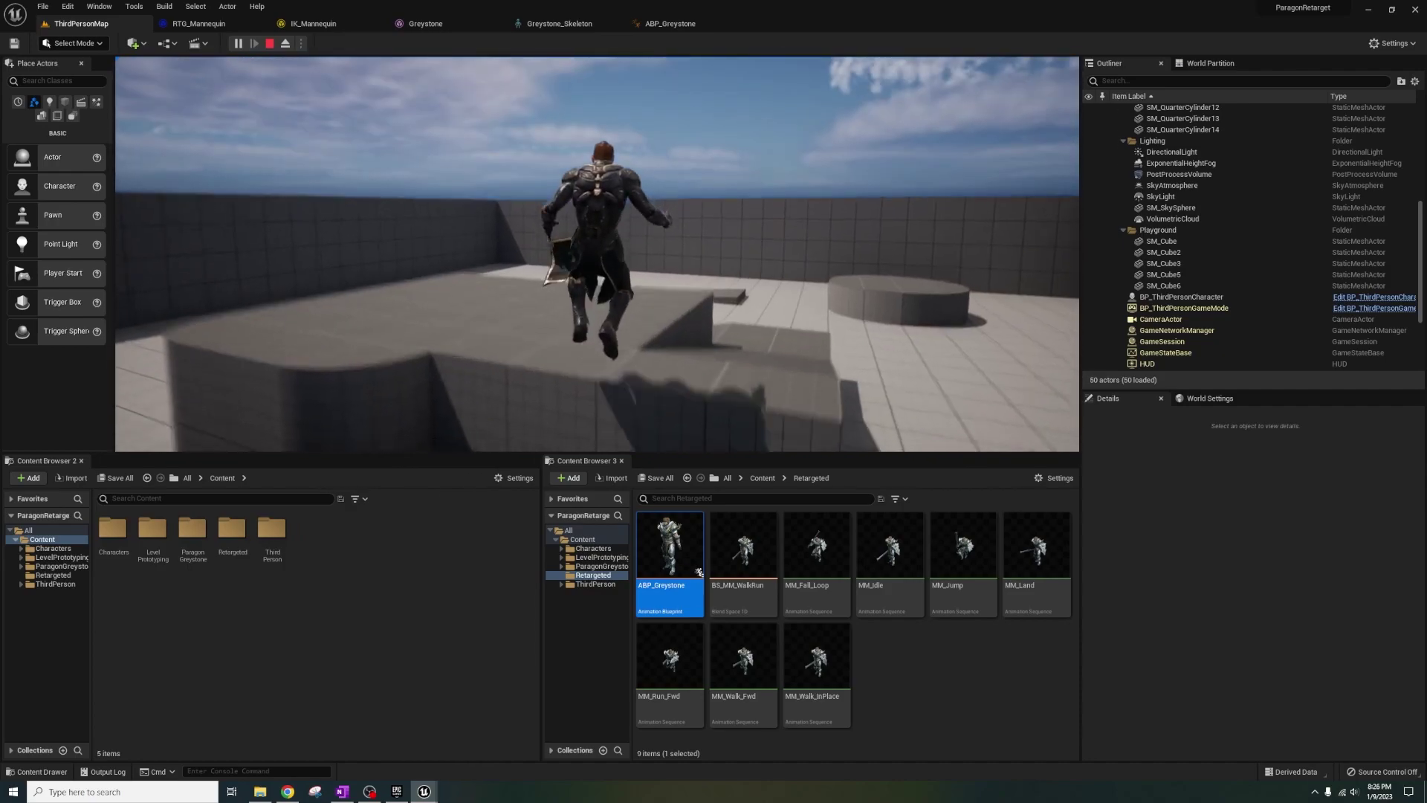
{"action": "key", "text": "s"}
{"action": "key", "text": "space"}
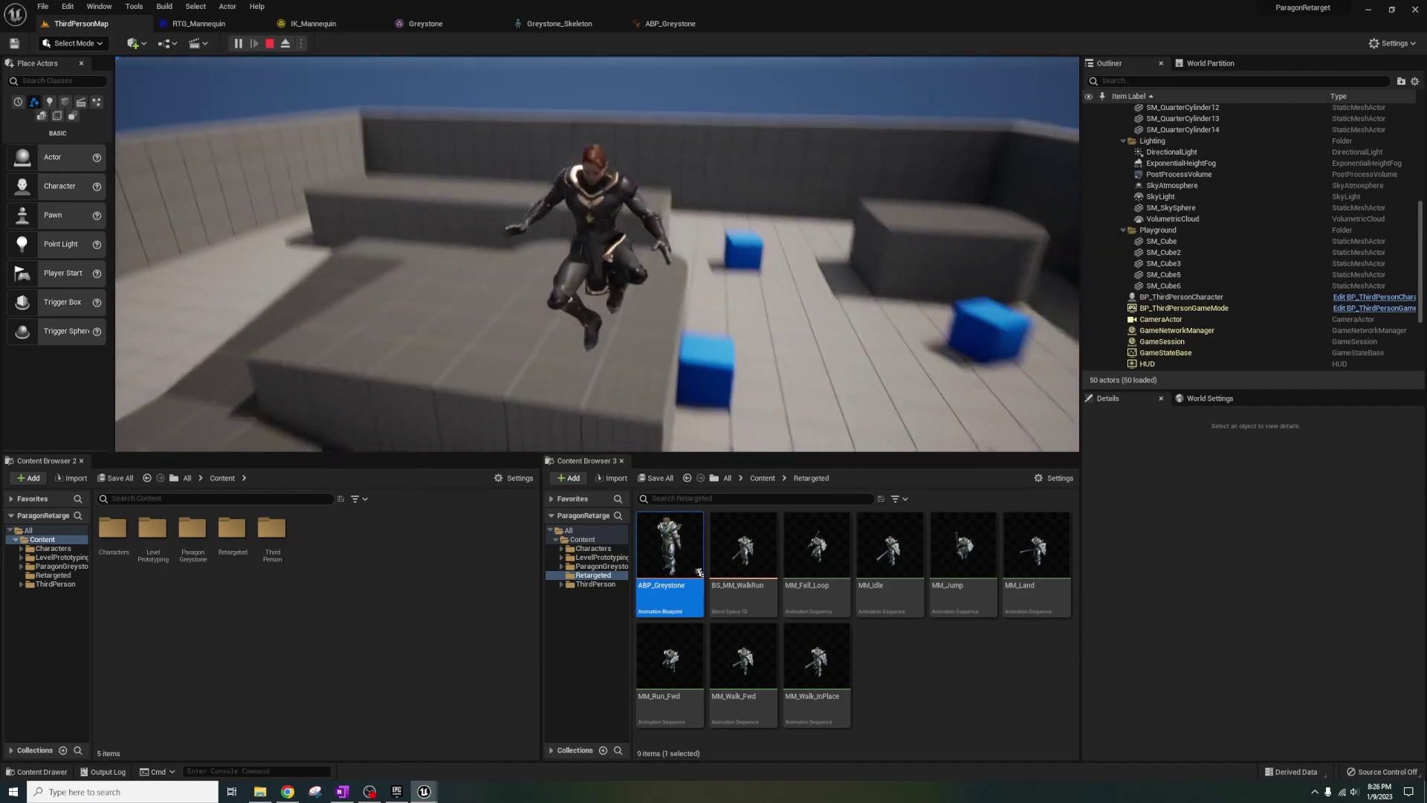
{"action": "key", "text": "w"}
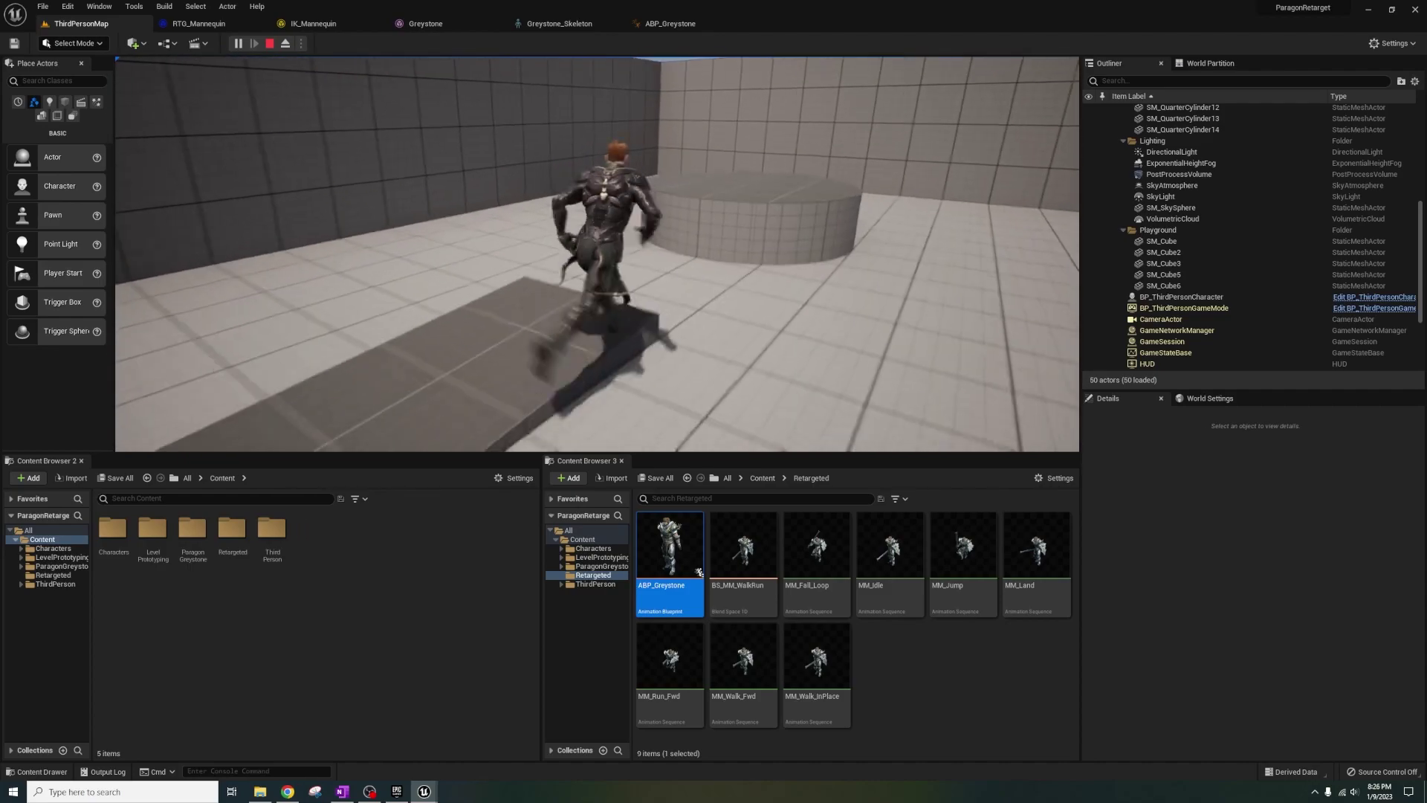